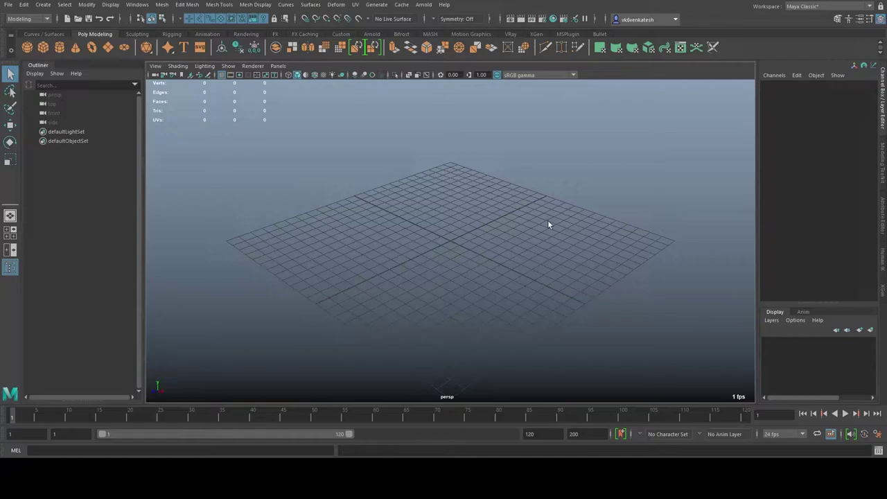
Create a polygon plane scaled 16 by 9
click(108, 47)
key(Return)
click(852, 150)
text(9)
key(Return)
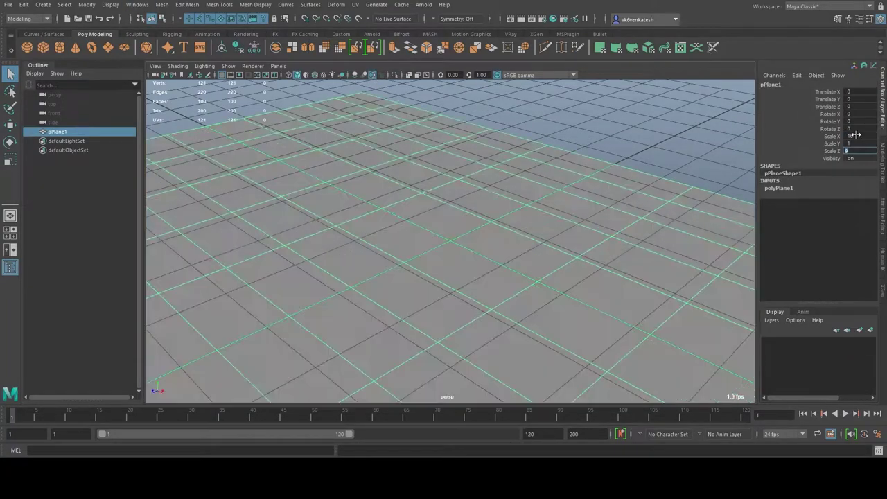
key(f)
Give the plane a new lambert with the rifle image as its file texture, shown in the viewport
right_drag(333, 234, 388, 284)
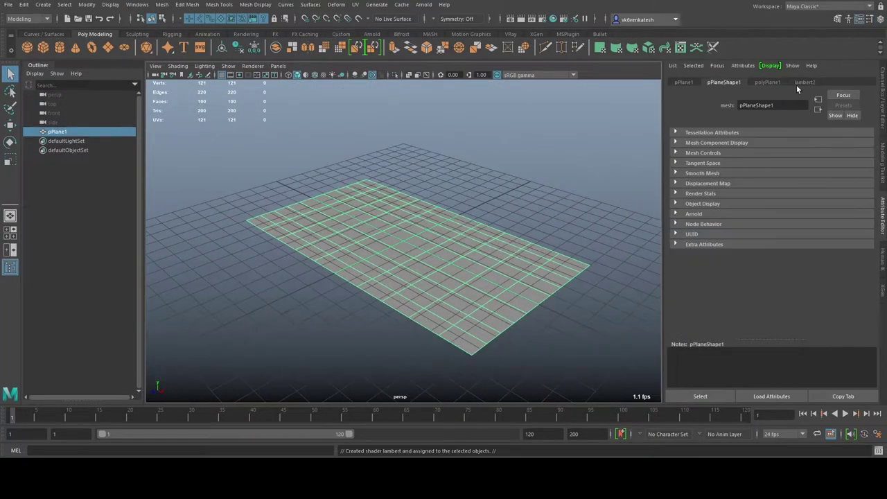
double_click(774, 104)
click(858, 185)
click(387, 175)
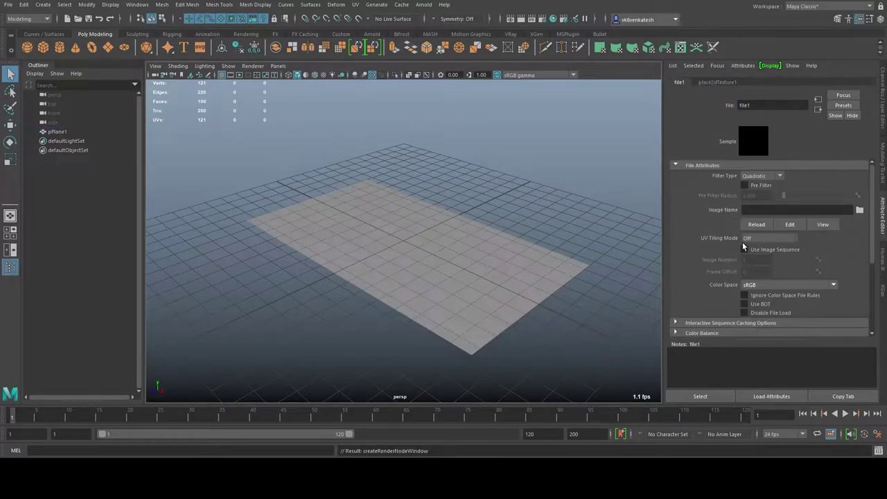
key(6)
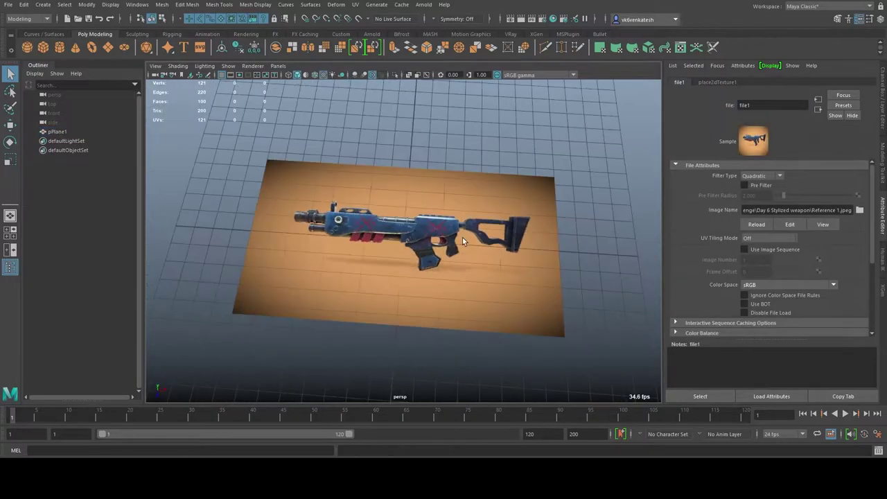
Rotate the image plane upright and make its layer an unselectable Reference
click(470, 240)
key(e)
mouse_move(472, 200)
mouse_down()
mouse_move(496, 253)
mouse_move(496, 291)
mouse_up()
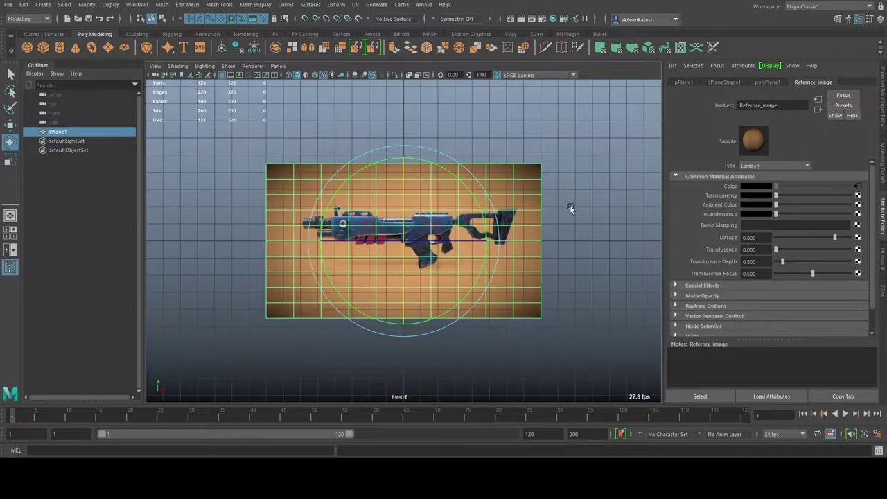
key(ctrl+a)
double_click(787, 343)
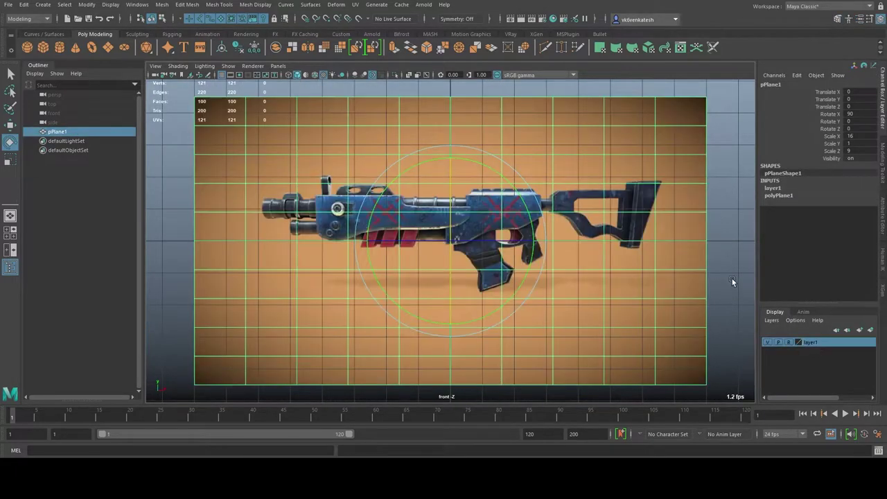
Add a polygon cube and move it onto the gun's front
click(43, 47)
key(w)
scroll(455, 242, up, 3)
drag(456, 242, 254, 186)
scroll(513, 272, up, 2)
Shrink the cube, then stretch its vertices into a thin slab along the receiver top
alt+middle_drag(513, 272, 644, 307)
key(r)
drag(442, 235, 421, 233)
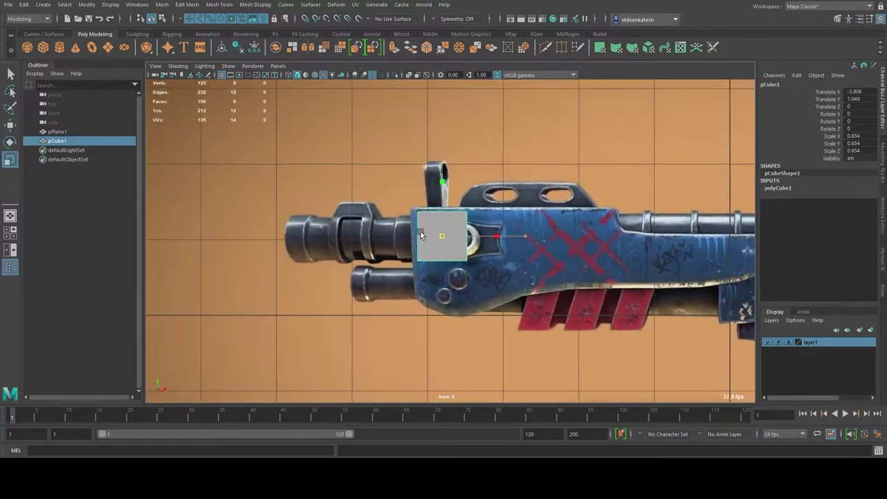
drag(485, 197, 457, 277)
alt+middle_drag(457, 277, 404, 277)
drag(478, 236, 554, 236)
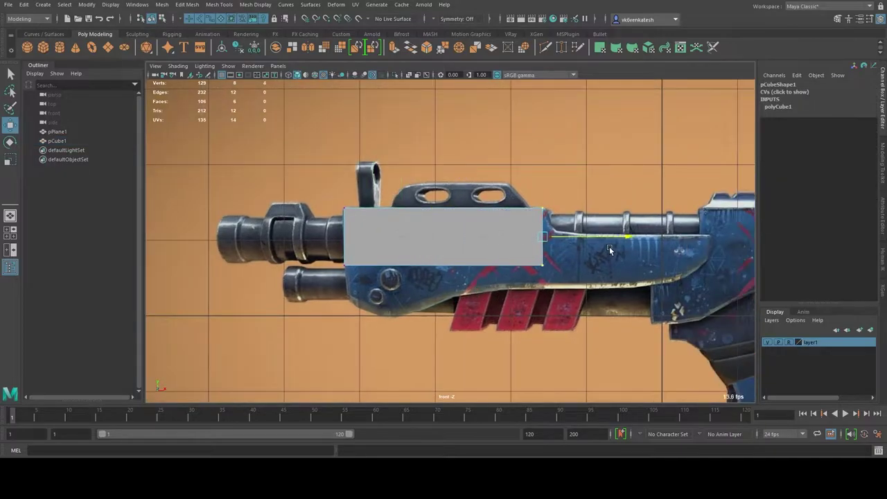
alt+middle_drag(316, 250, 302, 249)
drag(429, 239, 429, 208)
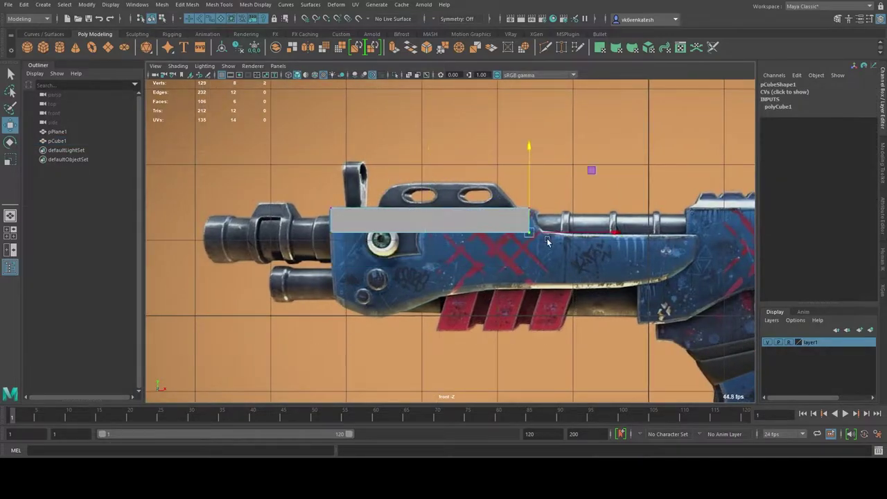
Cut an edge loop near the slab's right end
scroll(546, 238, up, 2)
scroll(512, 239, up, 2)
shift+right_drag(485, 239, 478, 208)
scroll(491, 240, up, 3)
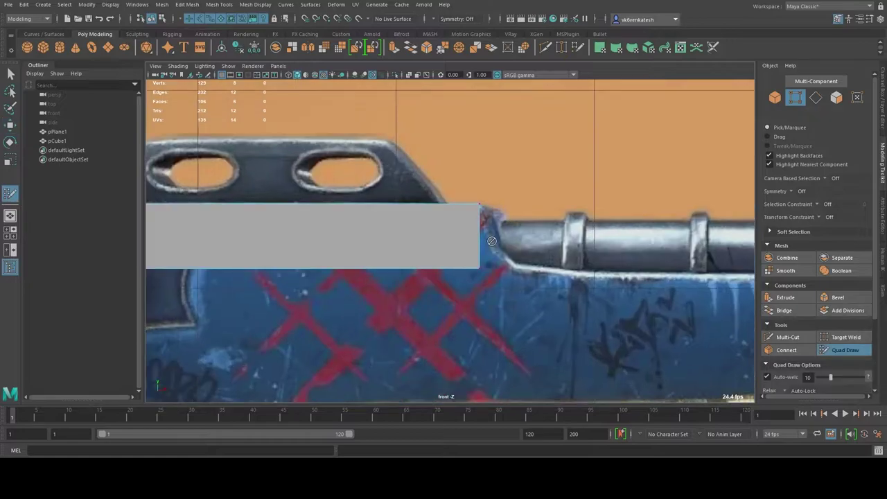
shift+right_drag(486, 245, 500, 247)
ctrl+click(477, 243)
Shift the right-end corner vertices to slant the end like the reference
key(w)
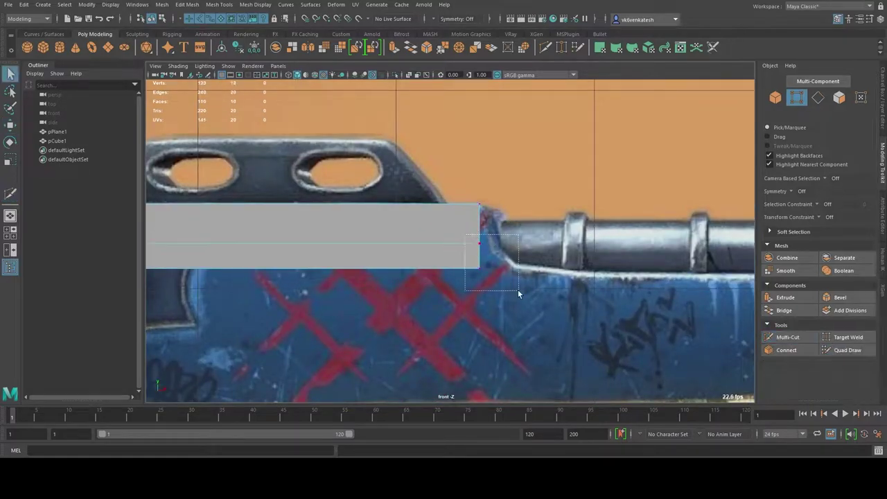
drag(485, 232, 509, 274)
drag(514, 257, 532, 259)
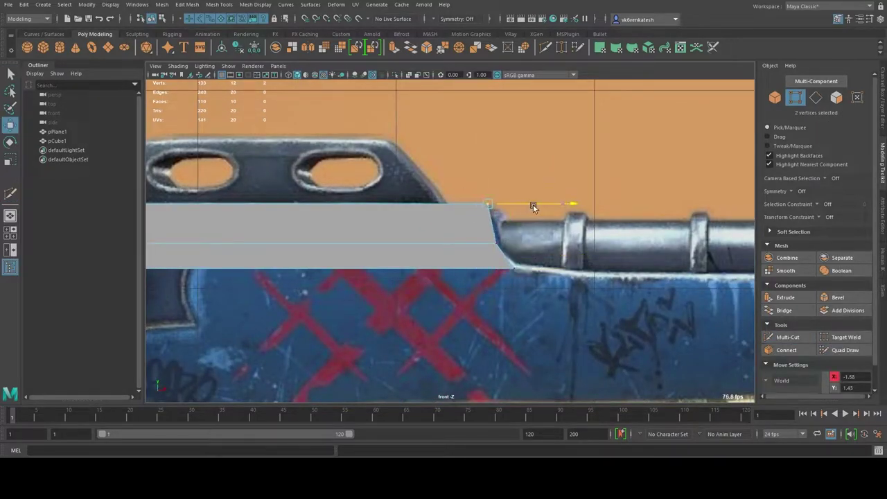
scroll(449, 282, down, 5)
scroll(449, 283, up, 3)
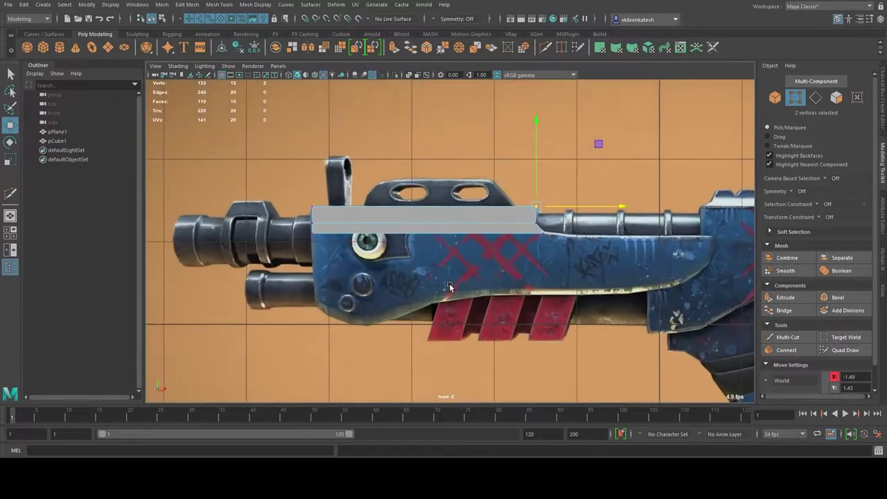
scroll(449, 286, up, 2)
shift+right_drag(485, 208, 495, 200)
Extrude the slab's front face down over the receiver
key(q)
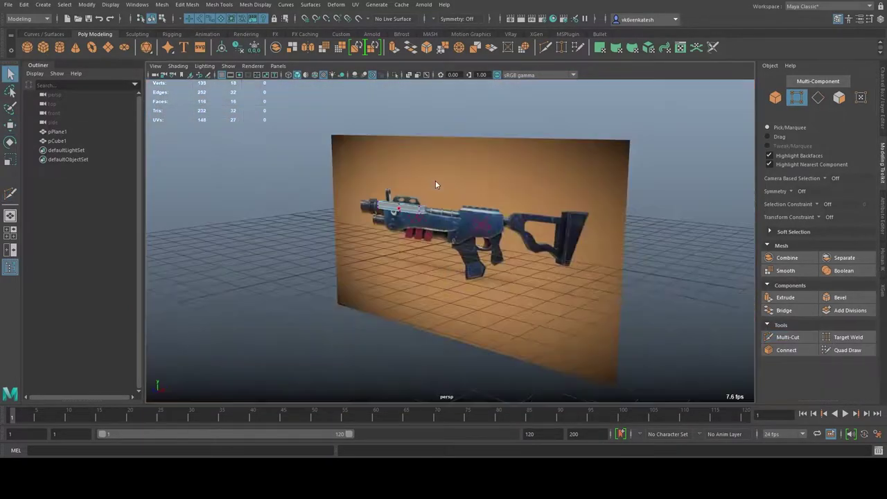
mouse_move(435, 180)
alt+mouse_down()
mouse_move(464, 196)
mouse_move(485, 177)
alt+mouse_up()
scroll(486, 176, up, 3)
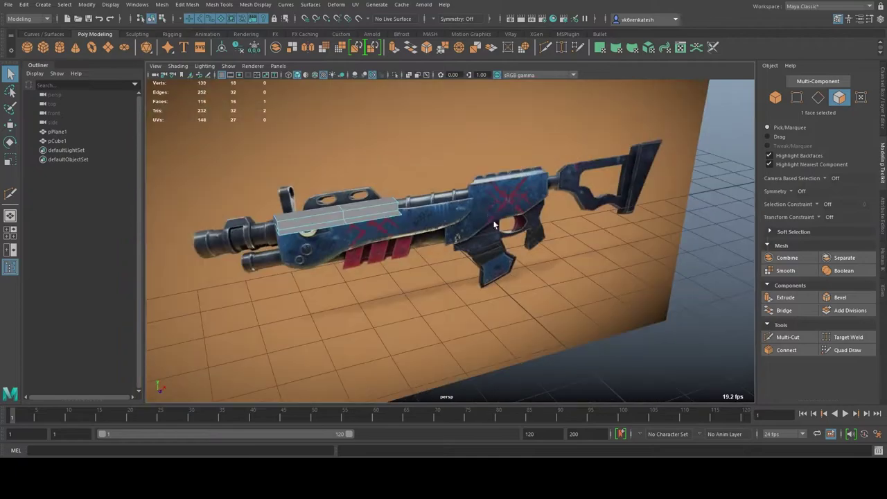
key(w)
drag(422, 192, 471, 281)
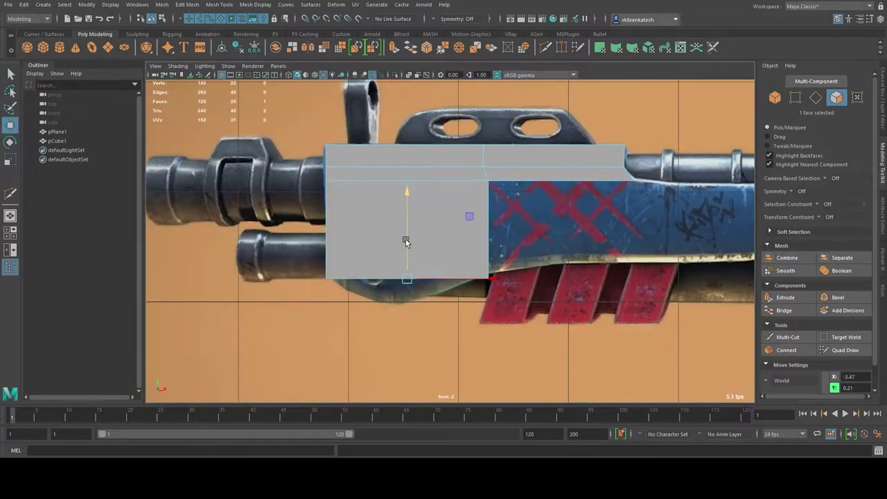
Cut vertical edge loops through the front block and lower its bottom vertices along the curved underside
key(F10)
drag(311, 241, 347, 294)
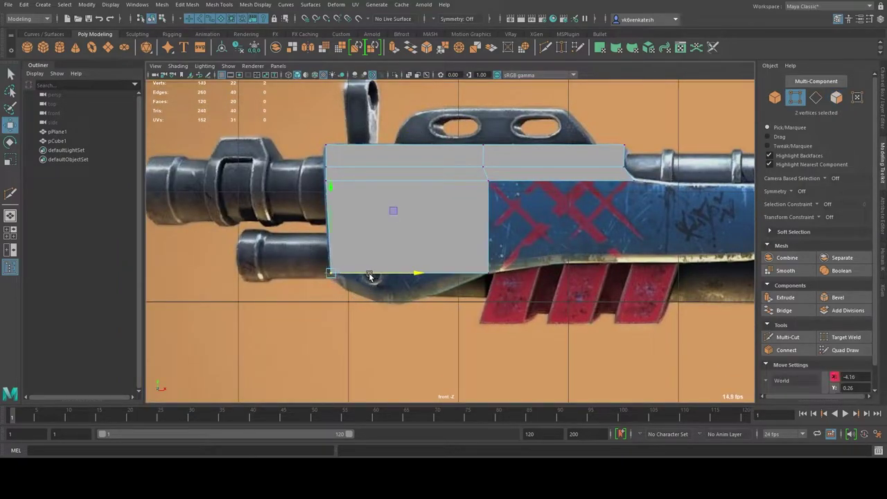
shift+right_drag(370, 275, 460, 286)
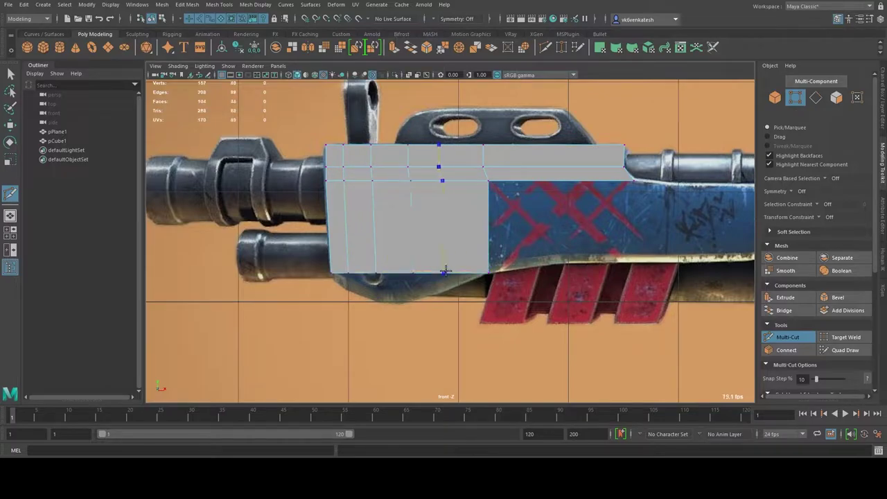
ctrl+click(444, 271)
key(q)
key(w)
drag(406, 246, 393, 250)
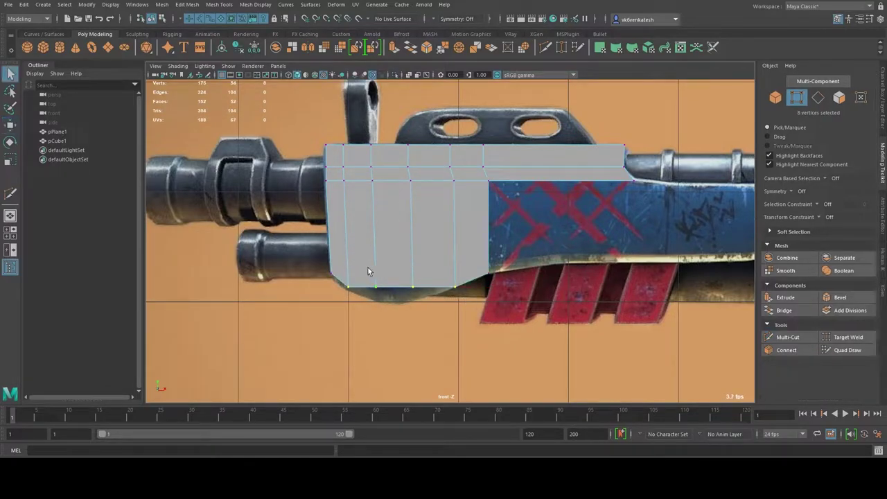
Delete the upper-right strip faces of the block
alt+middle_drag(569, 275, 460, 297)
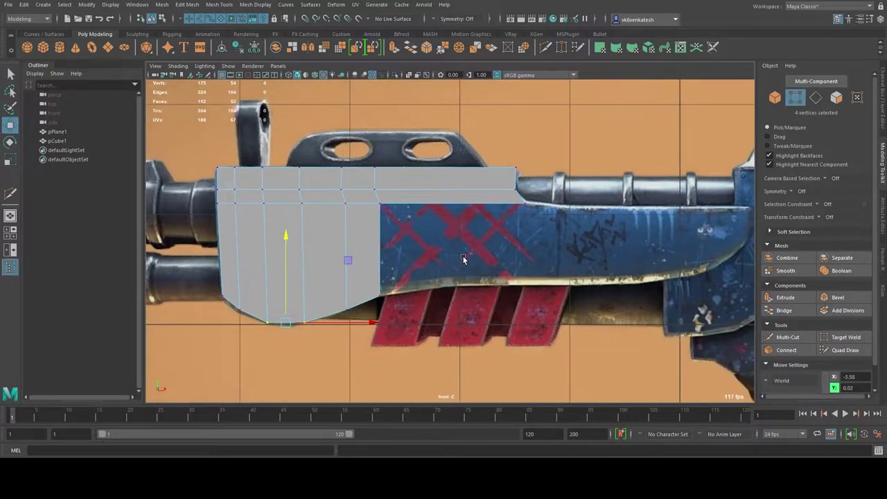
key(F11)
drag(453, 133, 545, 244)
key(Delete)
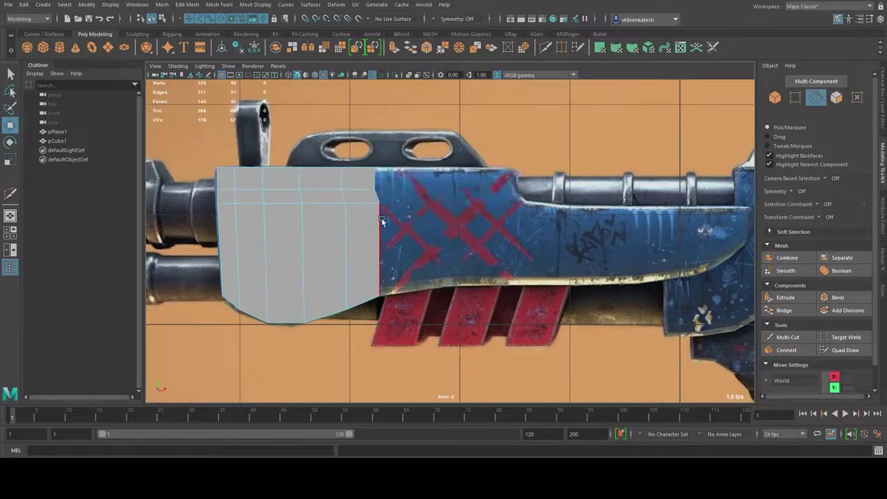
key(space)
key(space)
Extrude the block's right side further back along the receiver
scroll(297, 215, up, 5)
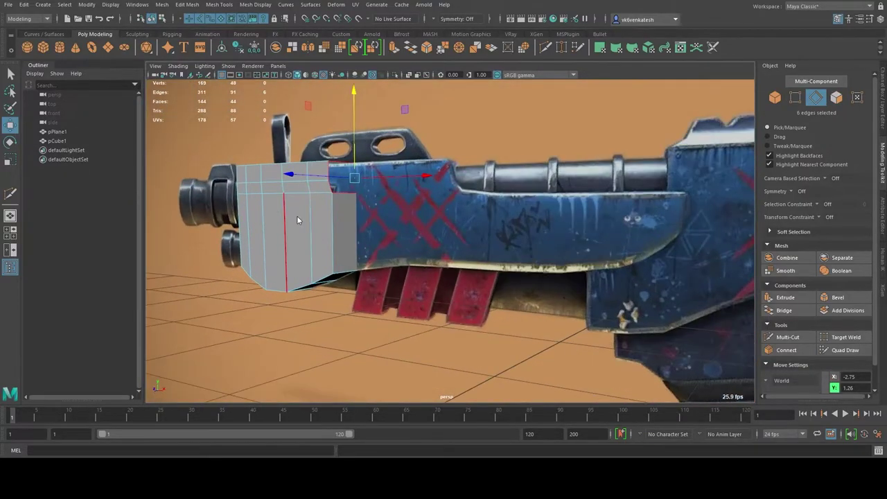
key(F11)
click(298, 217)
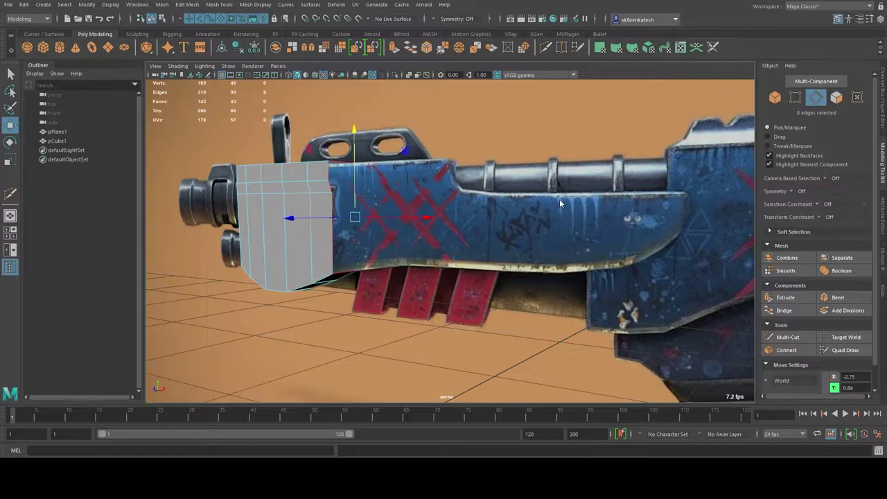
key(space)
shift+drag(415, 239, 540, 239)
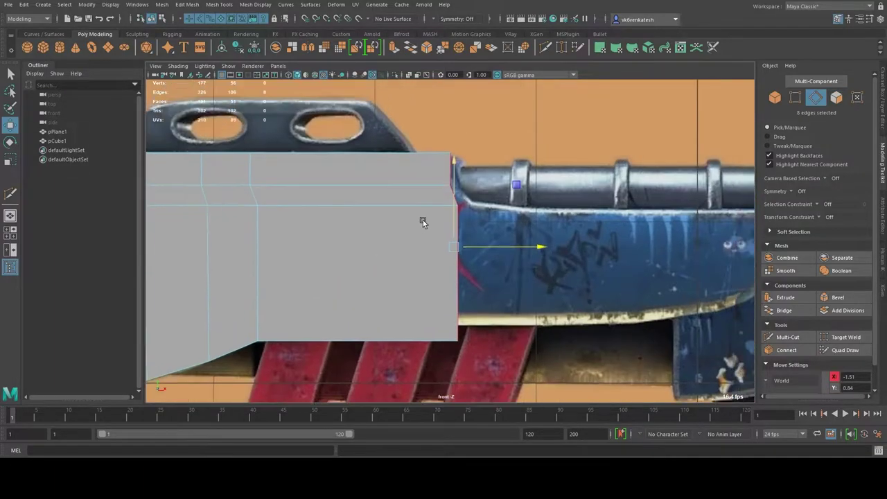
scroll(422, 221, down, 3)
Select the extension's corner vertices and try raising a bottom vertex, then undo it
key(F9)
drag(395, 197, 419, 218)
scroll(420, 251, down, 2)
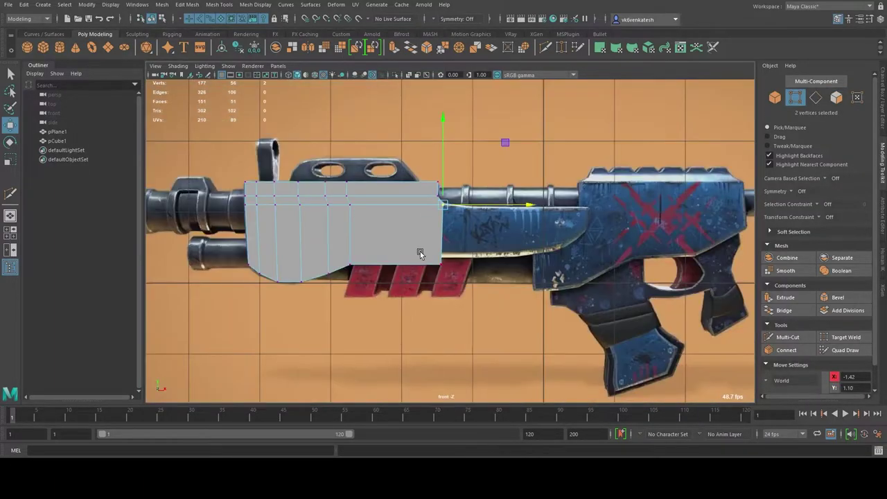
scroll(420, 251, up, 2)
scroll(366, 268, up, 2)
click(346, 275)
drag(343, 257, 344, 211)
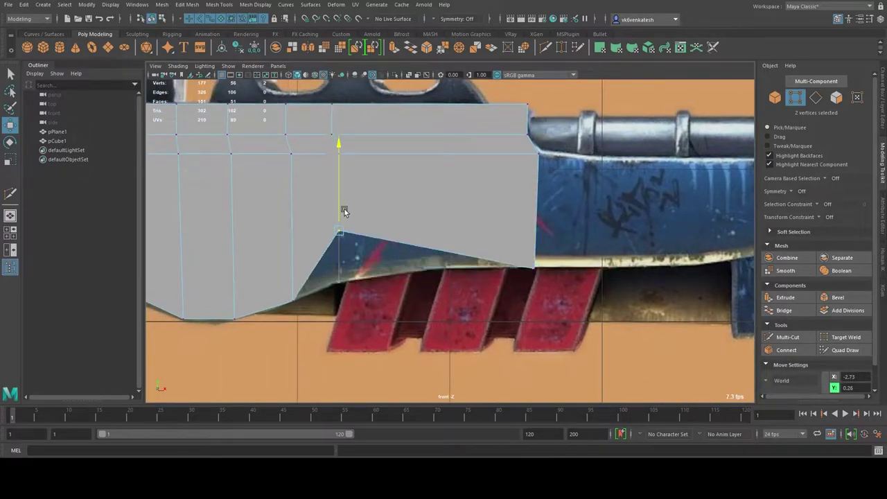
key(ctrl+z)
Add two vertical edge loops across the extension and select its new bottom vertex
ctrl+click(396, 229)
ctrl+click(457, 241)
key(w)
click(393, 273)
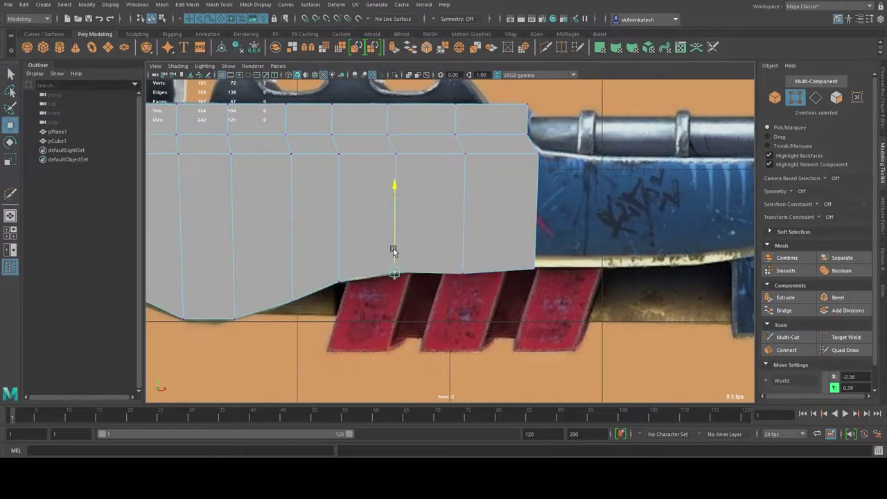
scroll(356, 239, up, 2)
key(F10)
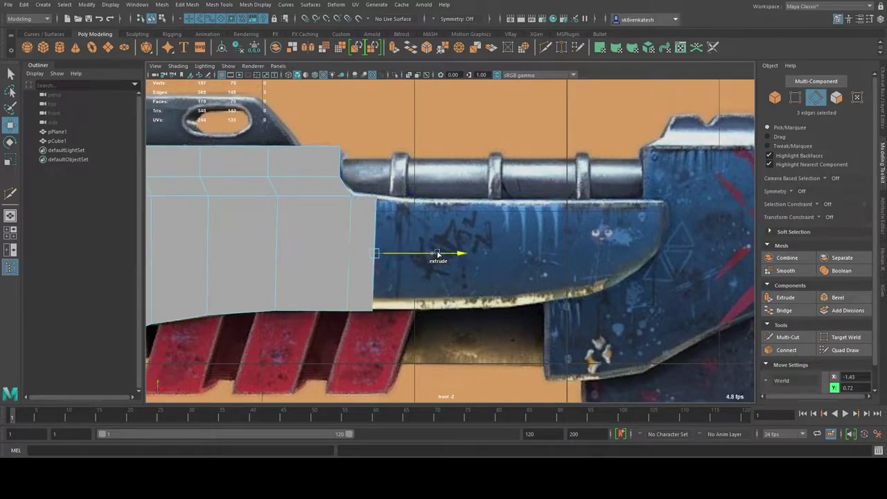
Extend the blade edges far right and push its corner vertices toward the reference
drag(422, 255, 734, 254)
alt+middle_drag(626, 231, 492, 227)
key(F9)
mouse_move(527, 272)
mouse_down()
mouse_move(561, 288)
mouse_move(488, 297)
mouse_up()
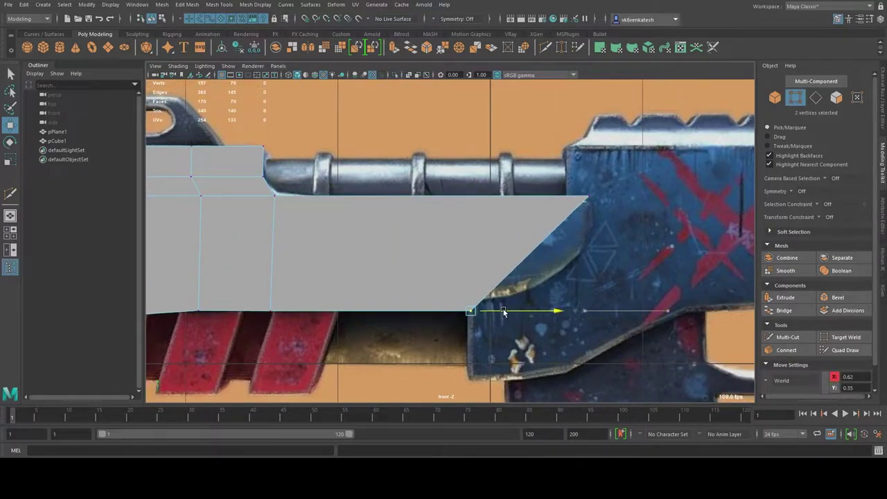
drag(544, 296, 568, 296)
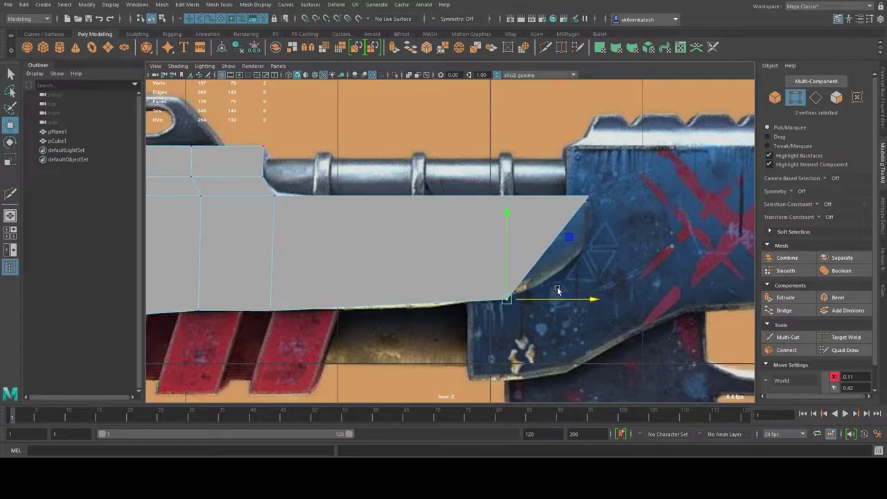
Multi-Cut new edges across the hull and move the diagonal-edge vertex onto the reference outline
key(ctrl+shift+x)
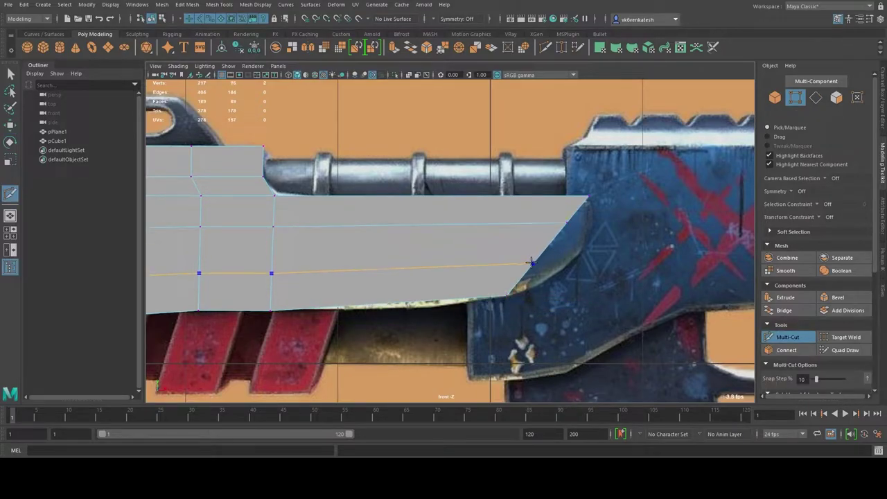
key(w)
mouse_move(548, 211)
mouse_down()
mouse_move(572, 235)
mouse_move(613, 223)
mouse_up()
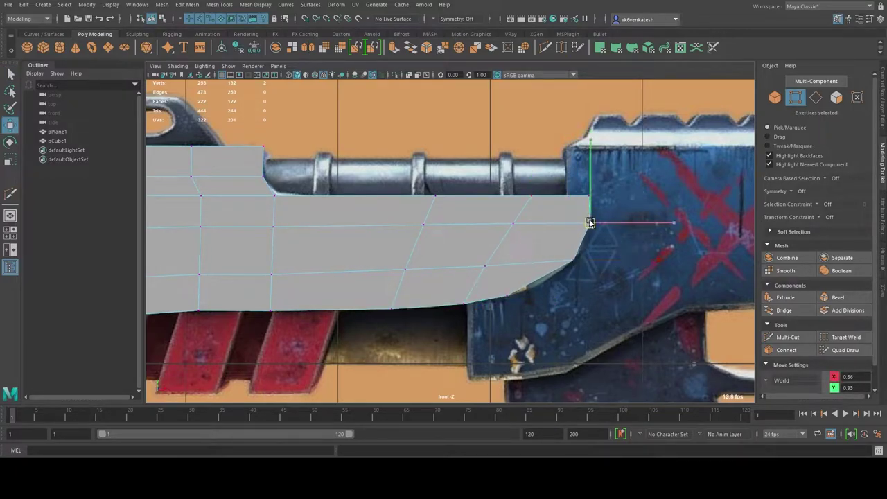
key(ctrl+shift+x)
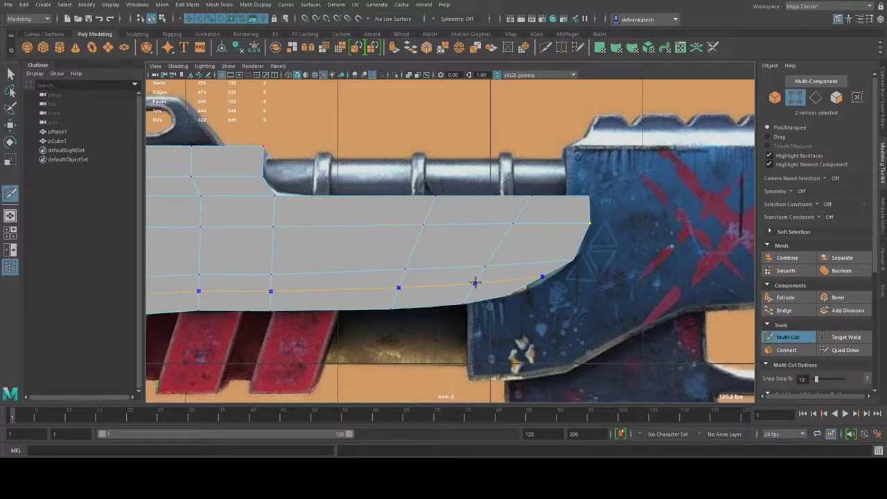
key(w)
scroll(559, 279, up, 2)
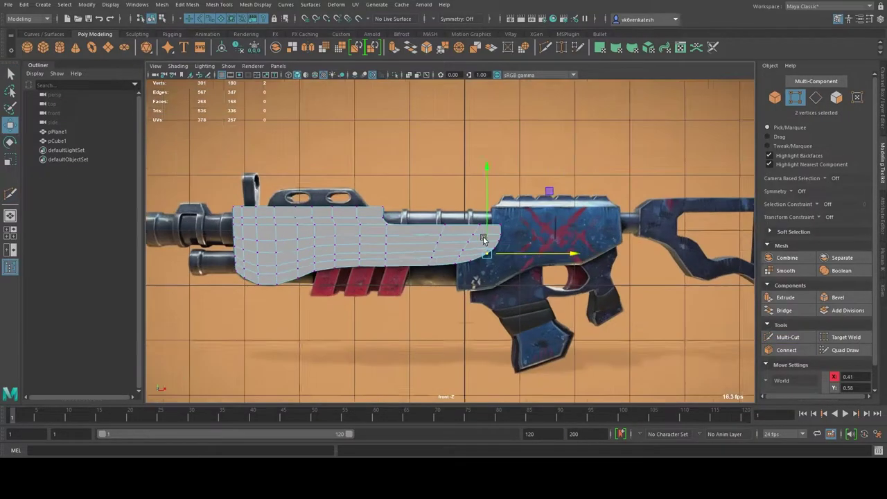
mouse_move(555, 316)
alt+mouse_down()
mouse_move(500, 229)
mouse_move(270, 221)
mouse_move(406, 157)
alt+mouse_up()
Isolate the hull and bridge a first pair of open border edges, then undo it
key(F8)
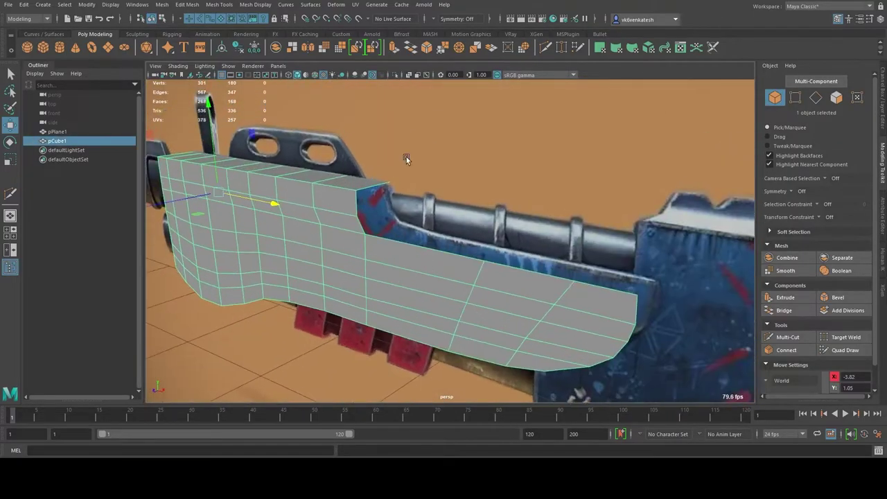
key(ctrl+1)
alt+drag(495, 227, 587, 171)
key(F10)
click(416, 208)
alt+drag(518, 271, 490, 257)
shift+click(491, 257)
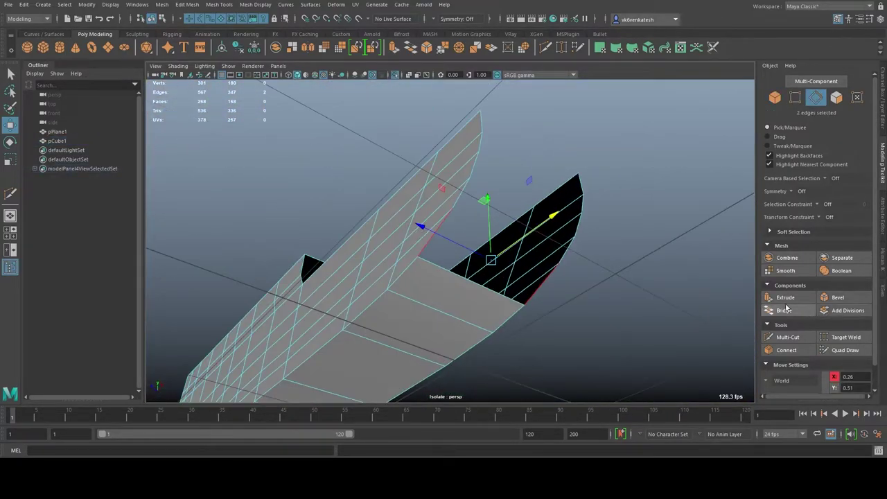
click(784, 310)
alt+drag(580, 250, 559, 303)
key(ctrl+z)
Bridge the remaining open gaps on the hull's side
key(g)
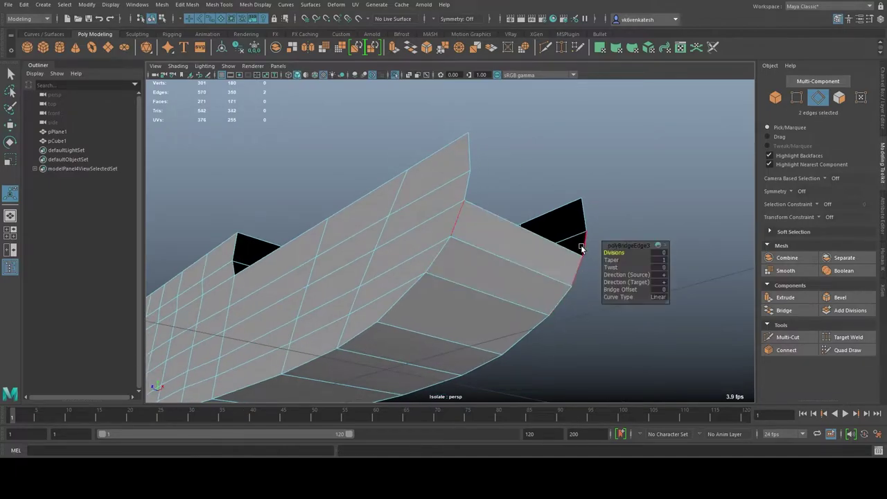
alt+drag(495, 165, 526, 192)
key(g)
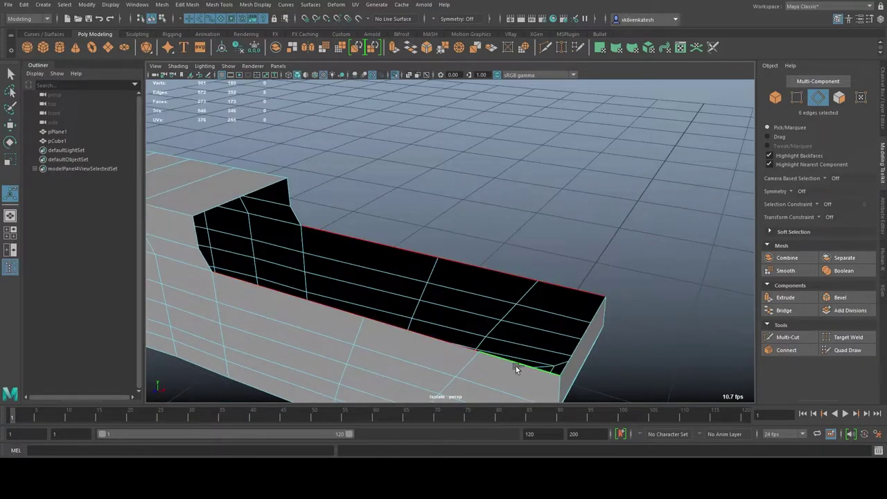
key(g)
mouse_move(516, 368)
alt+mouse_down()
mouse_move(431, 203)
mouse_move(360, 239)
alt+mouse_up()
click(360, 239)
Turn off Isolate Select and orbit to a side view of the whole gun
alt+drag(261, 272, 432, 273)
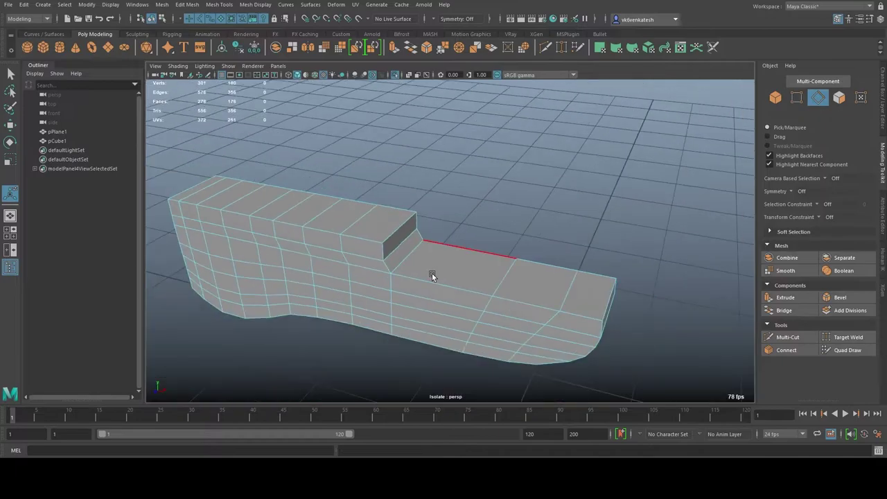
scroll(442, 242, down, 5)
key(F8)
alt+drag(442, 242, 397, 97)
click(394, 74)
click(461, 263)
alt+drag(462, 264, 512, 261)
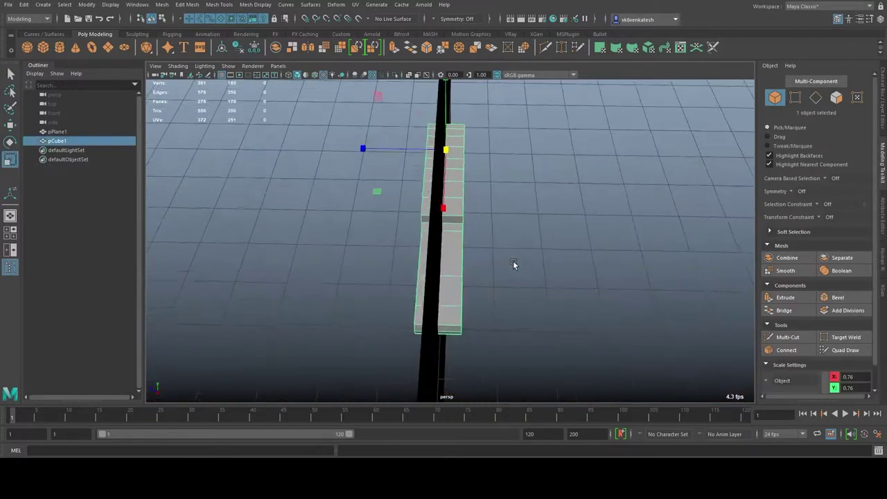
mouse_move(349, 140)
alt+mouse_down()
mouse_move(613, 197)
mouse_move(498, 222)
alt+mouse_up()
Add a new cube and place it over the rear receiver near the stock
key(space)
shift+right_drag(350, 257, 349, 256)
alt+middle_drag(349, 256, 291, 280)
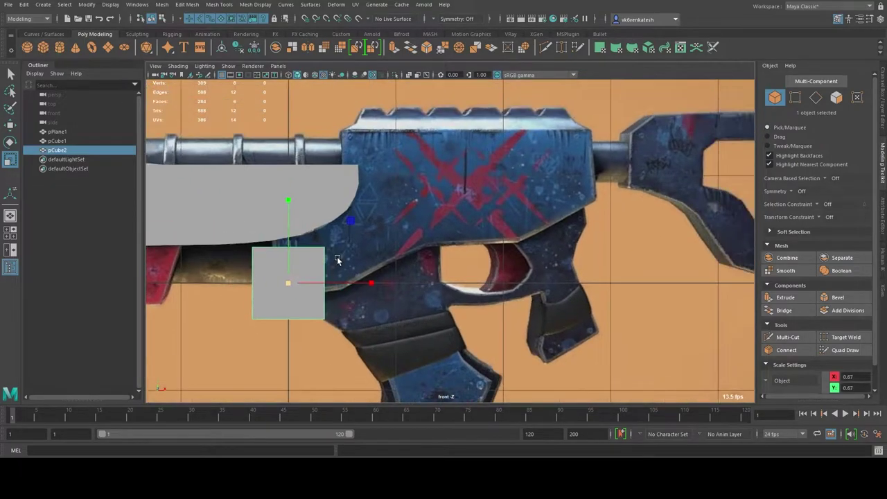
key(w)
drag(291, 281, 555, 179)
alt+middle_drag(555, 179, 426, 222)
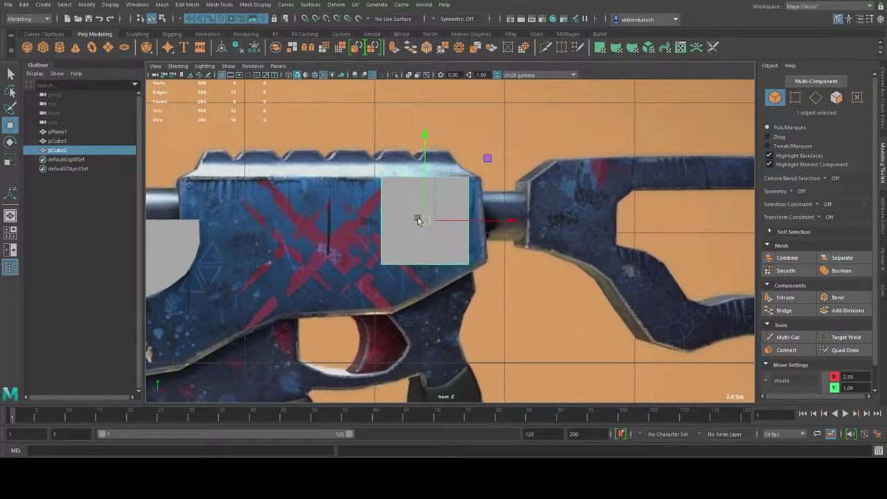
Drag the cube's left-side vertices to widen the box leftward over the receiver
key(F10)
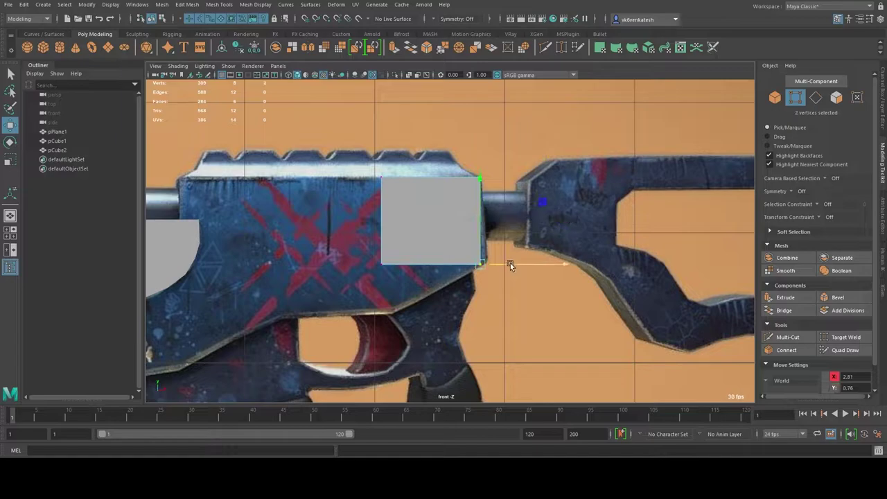
alt+middle_drag(398, 269, 486, 264)
drag(475, 166, 516, 273)
drag(556, 219, 346, 221)
alt+middle_drag(347, 248, 525, 201)
key(F8)
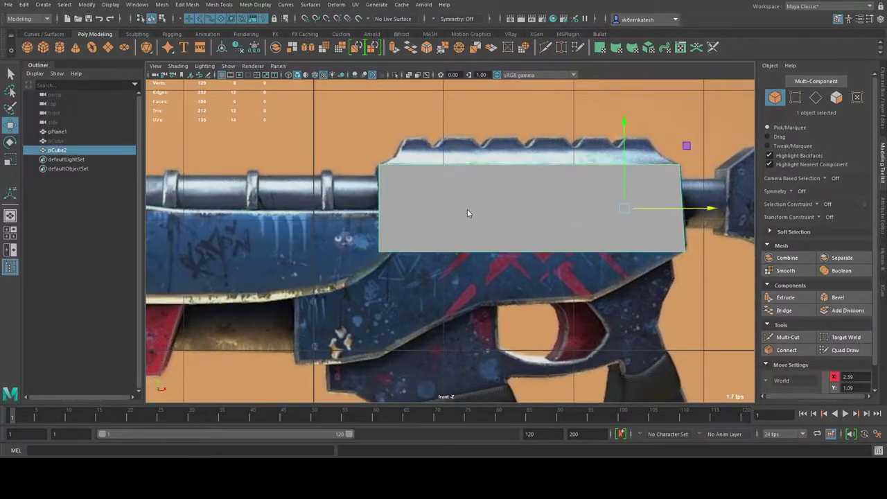
Multi-Cut the box and pull its bottom vertices down into a slanted underside
click(787, 336)
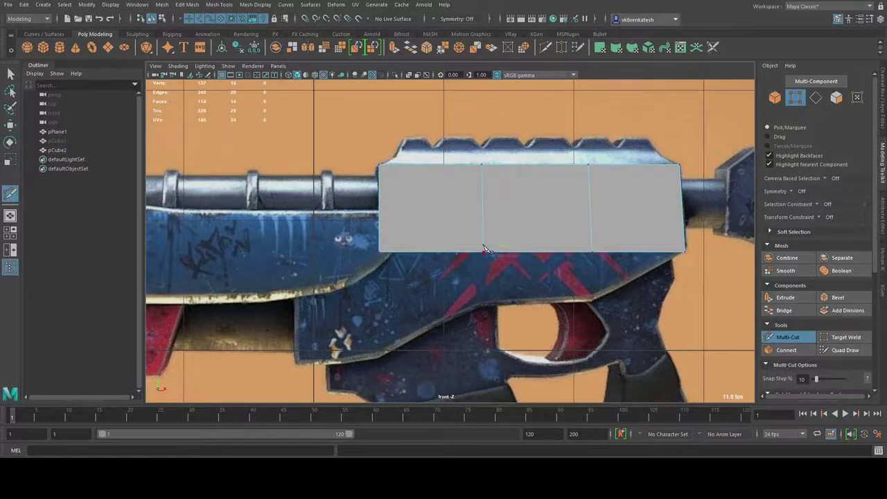
key(q)
drag(362, 232, 693, 267)
key(w)
middle_drag(474, 224, 473, 273)
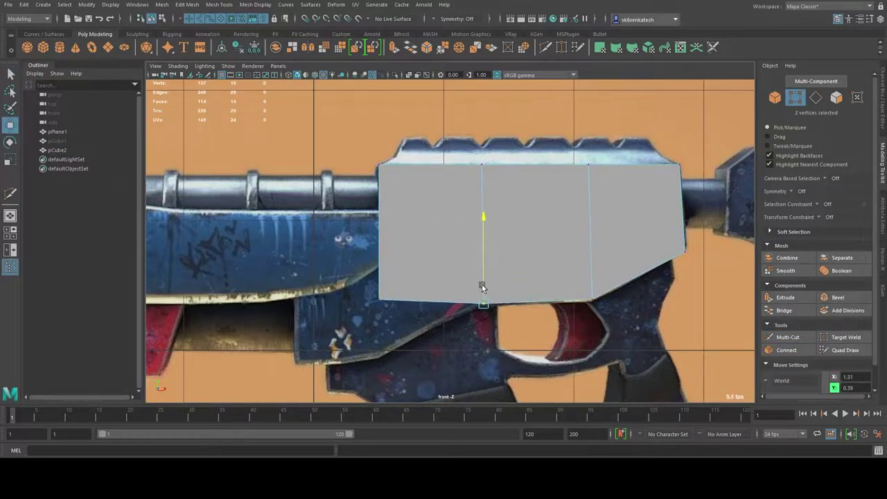
drag(378, 267, 431, 358)
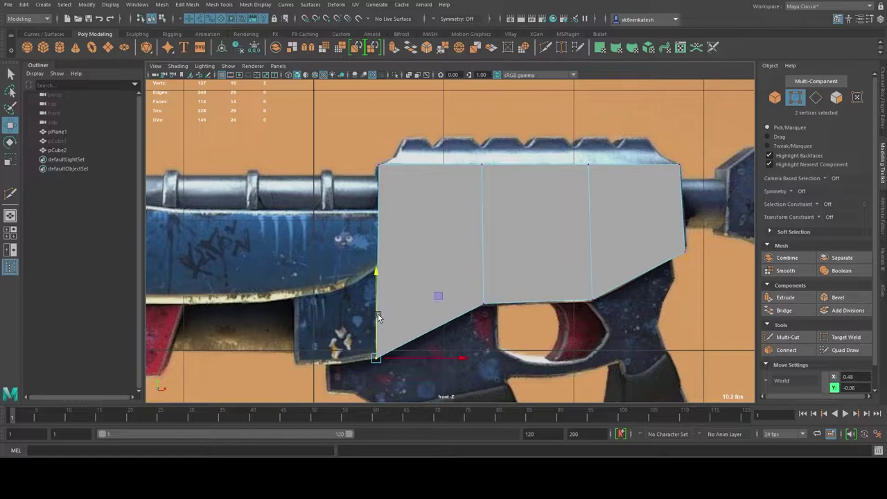
Adjust the slanted lower edge, add another cut, and extrude a face leftward
key(y)
key(q)
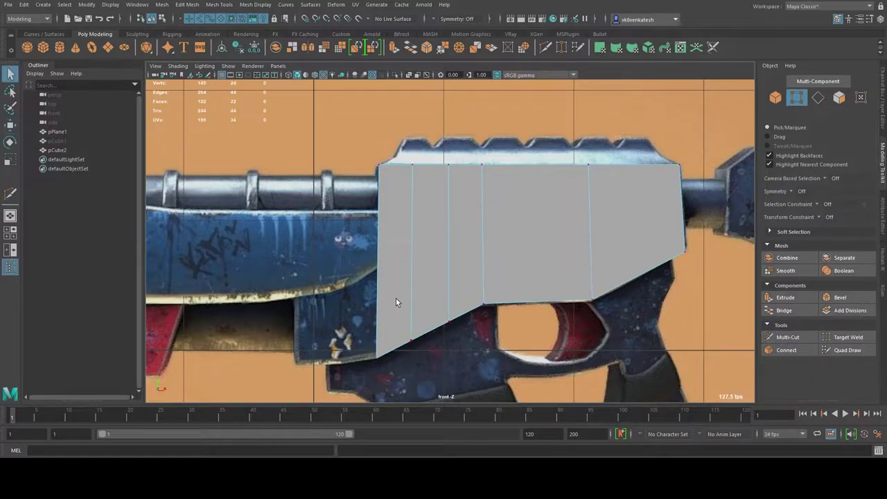
drag(458, 349, 402, 312)
key(w)
alt+middle_drag(426, 308, 472, 299)
key(y)
ctrl+click(424, 252)
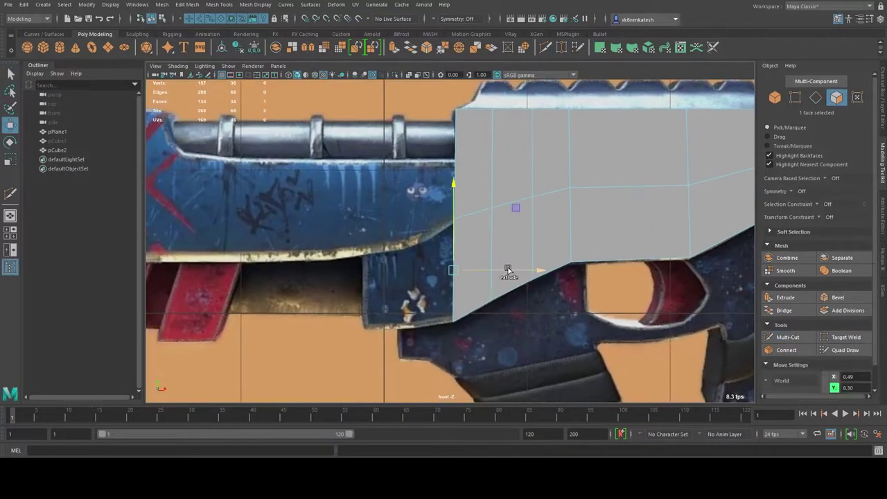
drag(508, 271, 443, 270)
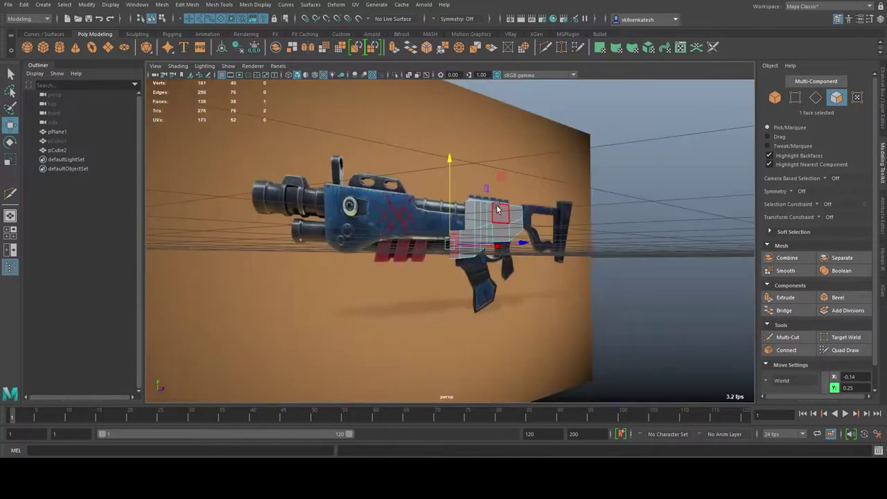
Rename the reference plane pPlane1 to 'Reference' in the Outliner
alt+drag(497, 210, 503, 257)
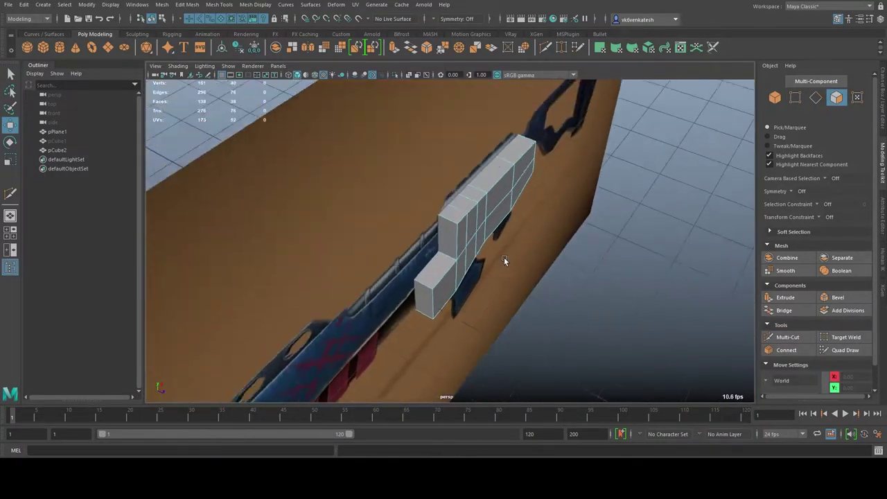
click(446, 183)
double_click(59, 132)
text(Referen)
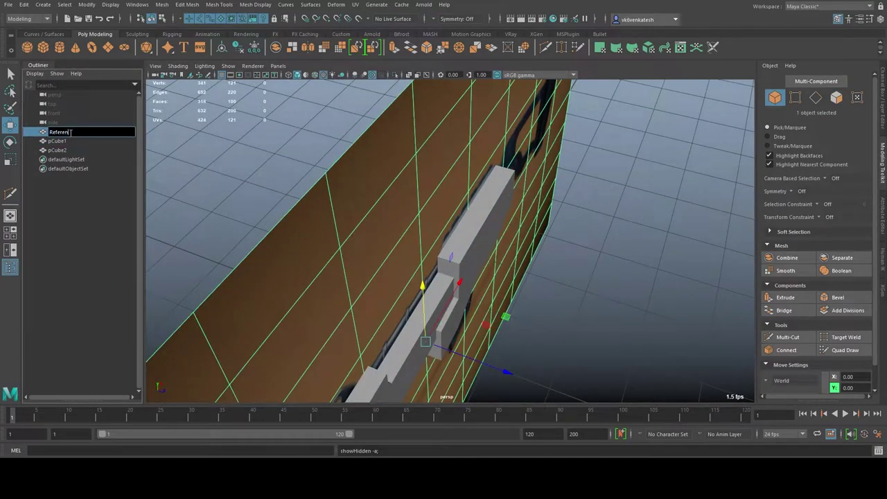
text(ce)
key(Return)
Select the rear receiver's top faces and extrude them outward
alt+drag(233, 180, 601, 270)
click(485, 229)
key(r)
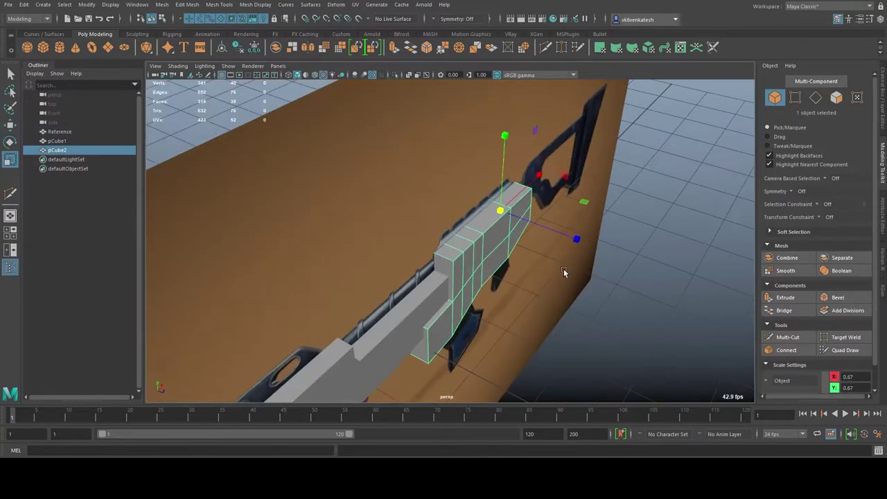
mouse_move(538, 238)
alt+mouse_down()
mouse_move(343, 283)
mouse_move(456, 257)
mouse_move(470, 288)
mouse_move(451, 273)
mouse_move(527, 263)
alt+mouse_up()
click(343, 284)
click(469, 288)
key(F11)
click(439, 291)
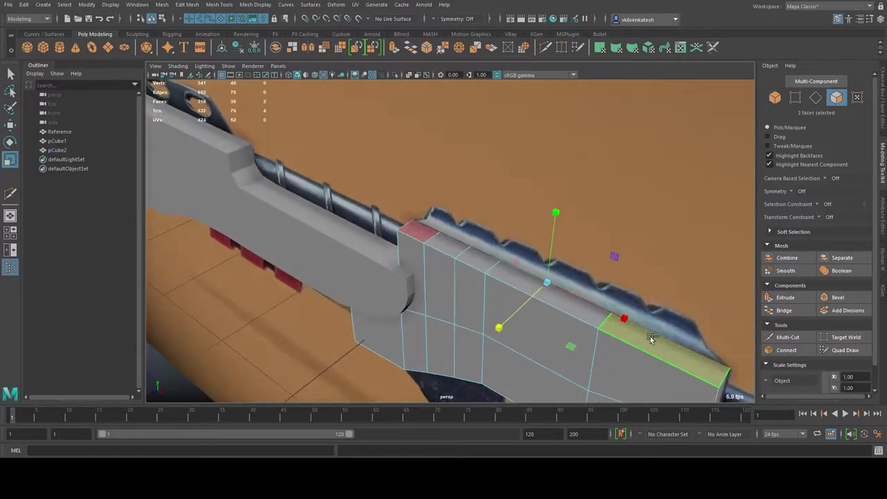
shift+drag(415, 239, 714, 235)
key(w)
mouse_move(564, 194)
alt+mouse_down()
mouse_move(588, 234)
mouse_move(564, 238)
mouse_move(559, 194)
mouse_move(585, 230)
mouse_move(547, 250)
mouse_move(370, 256)
mouse_move(479, 283)
alt+mouse_up()
key(r)
key(F8)
Create a cylinder, rotate it lengthwise along the gun and shrink it thin
scroll(472, 232, down, 3)
click(59, 46)
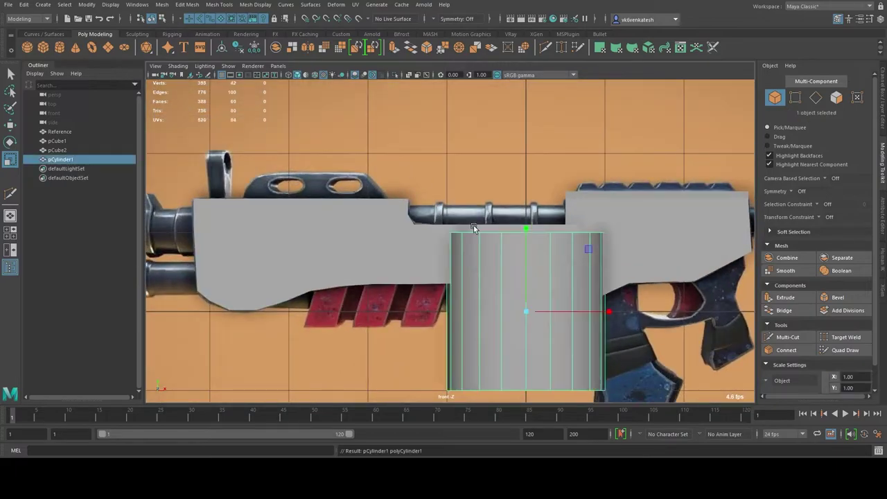
key(e)
drag(526, 238, 453, 300)
key(r)
scroll(464, 270, up, 3)
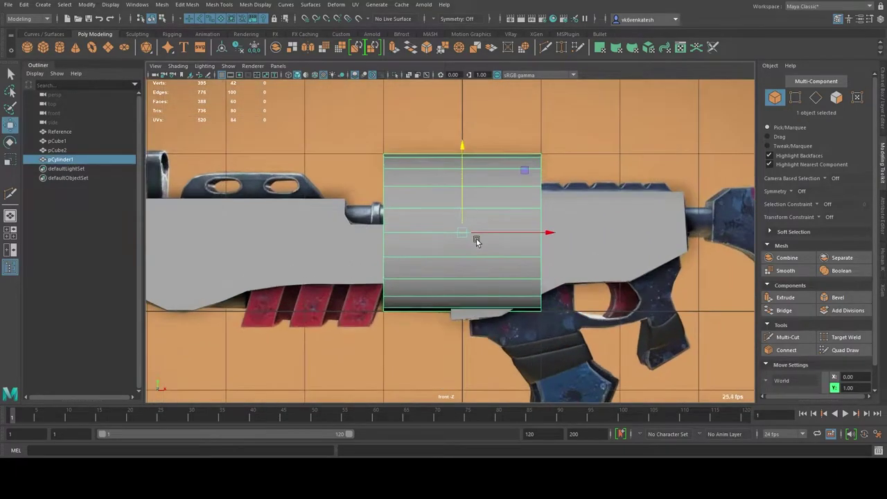
drag(475, 240, 359, 225)
Move the cylinder rail right and shorten it to fit between the receiver blocks
scroll(359, 225, up, 2)
key(w)
mouse_move(451, 248)
mouse_down()
mouse_move(487, 248)
mouse_move(356, 252)
mouse_move(606, 255)
mouse_up()
key(w)
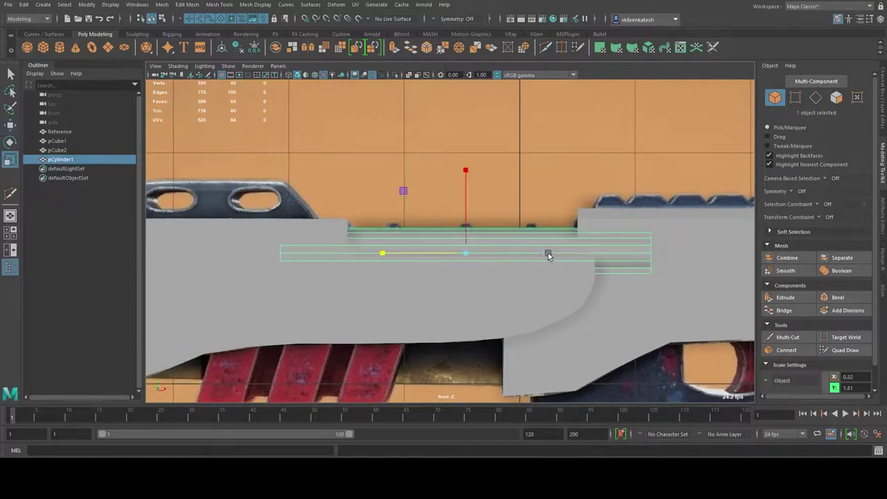
drag(547, 255, 409, 255)
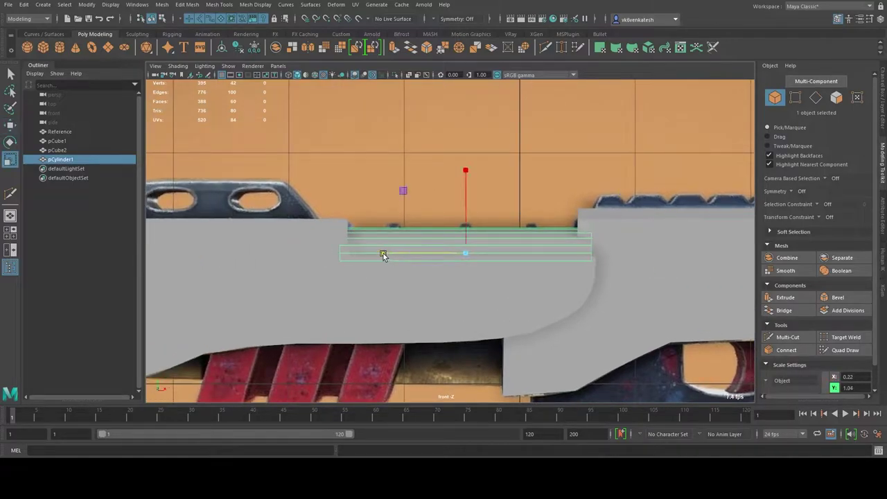
mouse_move(570, 227)
alt+mouse_down()
mouse_move(675, 276)
mouse_move(541, 275)
alt+mouse_up()
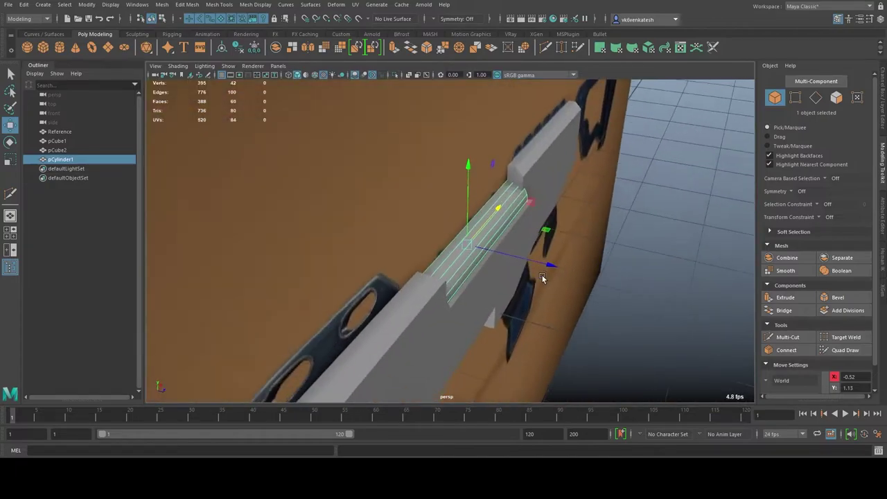
key(r)
mouse_move(435, 277)
alt+mouse_down()
mouse_move(515, 264)
mouse_move(354, 251)
mouse_move(381, 239)
mouse_move(725, 282)
alt+mouse_up()
key(w)
Reselect the cylinder rail and frame the whole gun in view
click(382, 239)
click(495, 202)
key(f)
key(r)
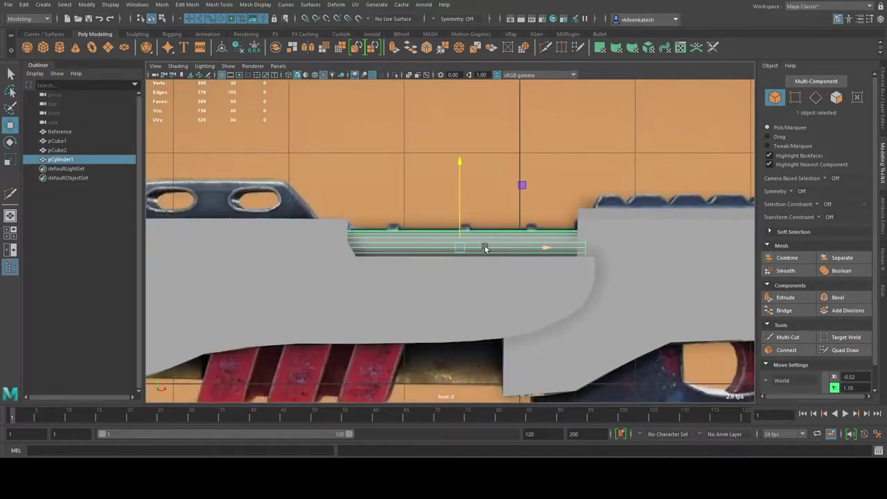
key(r)
scroll(496, 257, down, 5)
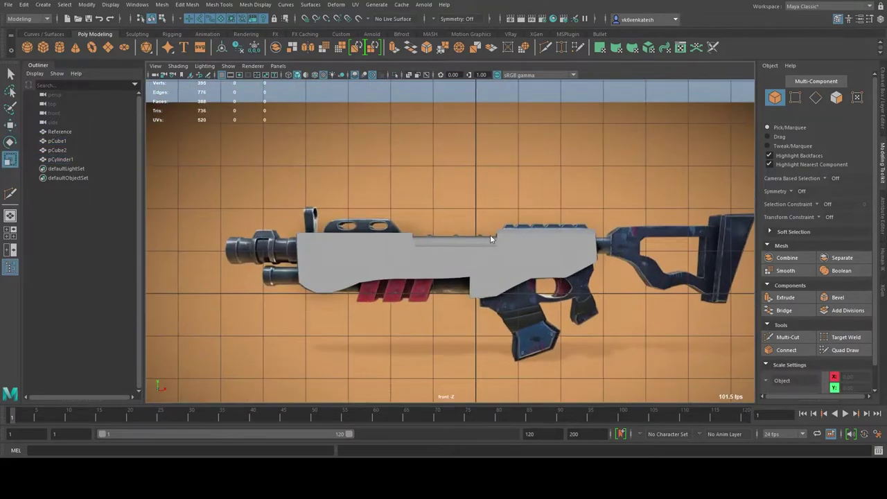
alt+drag(490, 234, 606, 271)
click(585, 143)
key(f)
click(561, 252)
key(f)
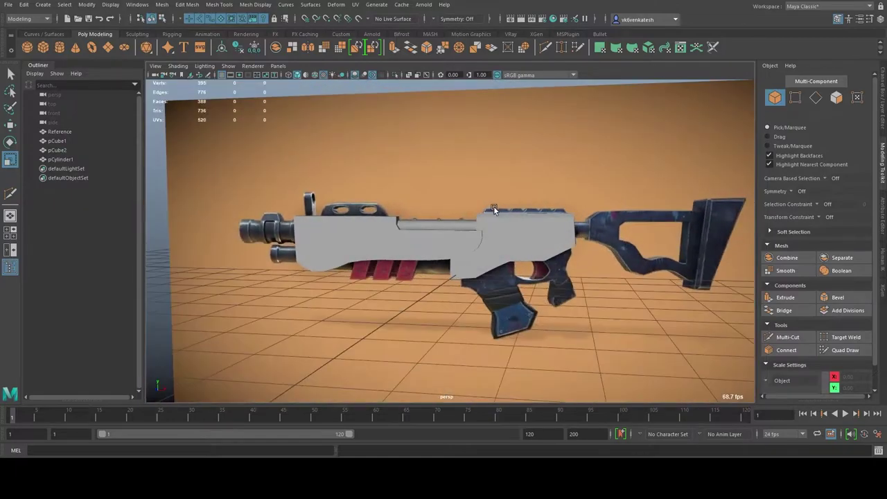
scroll(543, 264, up, 3)
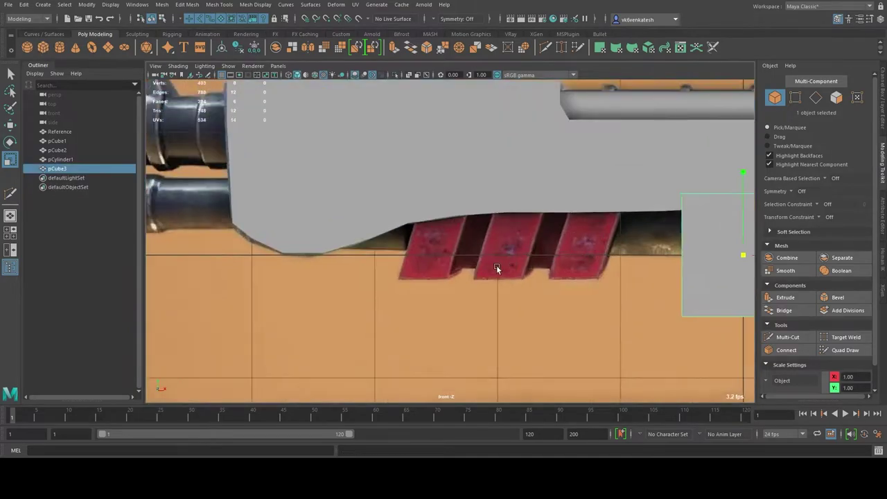
Position the new cube under the front of the receiver
alt+middle_drag(496, 269, 525, 262)
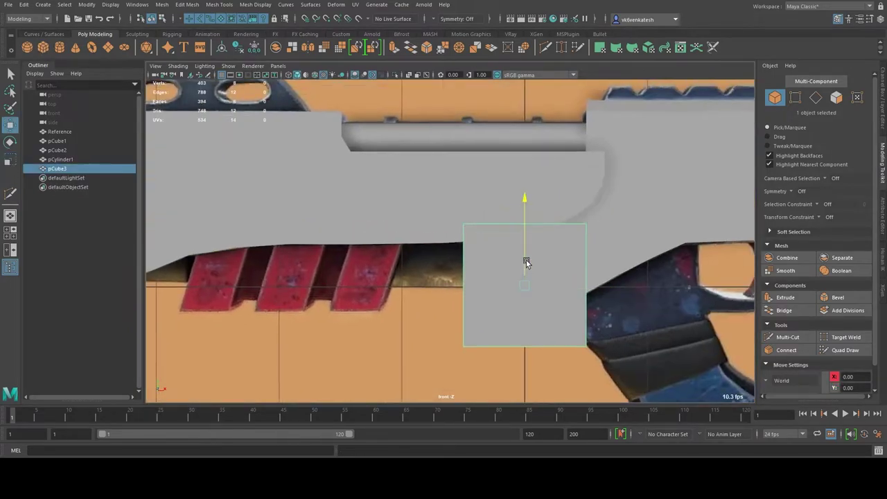
key(w)
mouse_move(490, 218)
mouse_down()
mouse_move(534, 216)
mouse_move(522, 223)
mouse_up()
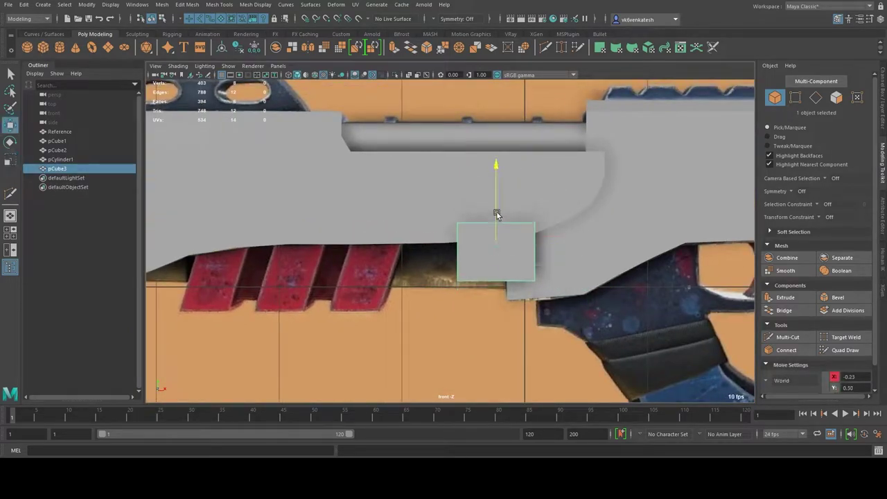
alt+middle_drag(494, 212, 657, 242)
scroll(604, 279, down, 5)
scroll(487, 240, up, 5)
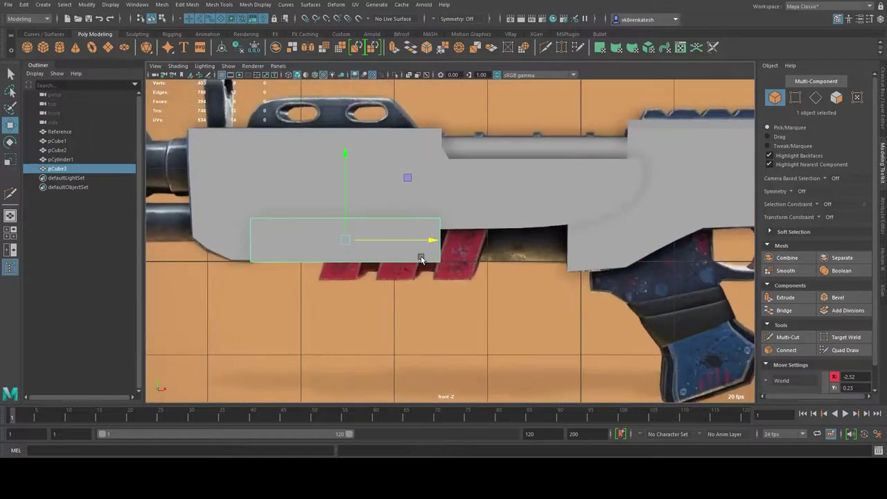
Stretch the cube's right-edge vertices along the receiver underside into a long slab
key(F9)
drag(402, 204, 501, 337)
drag(504, 241, 649, 241)
key(F8)
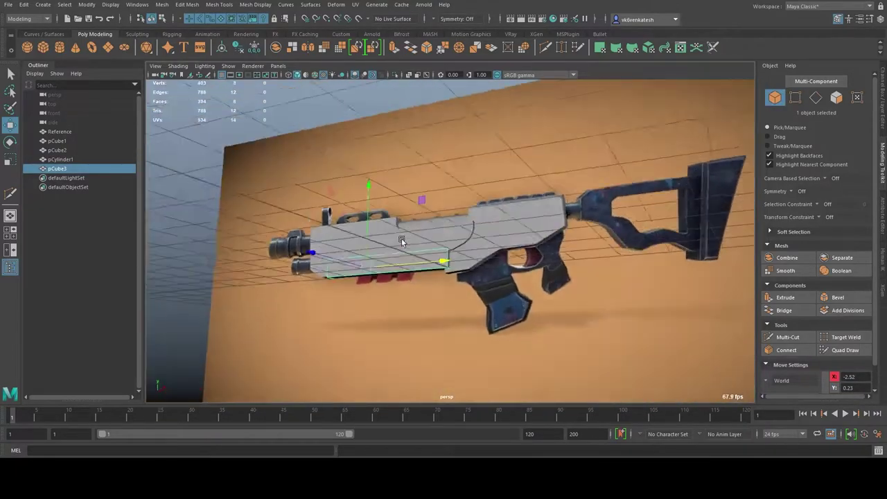
mouse_move(402, 238)
alt+mouse_down()
mouse_move(494, 229)
mouse_move(374, 200)
mouse_move(612, 257)
mouse_move(486, 217)
mouse_move(489, 242)
mouse_move(419, 150)
mouse_move(465, 248)
alt+mouse_up()
key(r)
key(w)
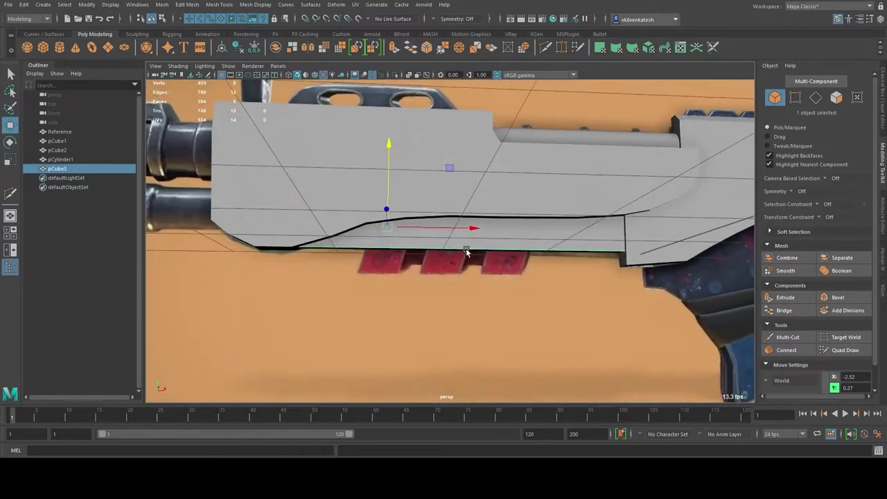
Hide the lower slab with Ctrl+H
scroll(466, 248, down, 5)
scroll(557, 227, up, 5)
mouse_move(557, 226)
alt+mouse_down()
mouse_move(526, 232)
mouse_move(490, 261)
alt+mouse_up()
key(ctrl+h)
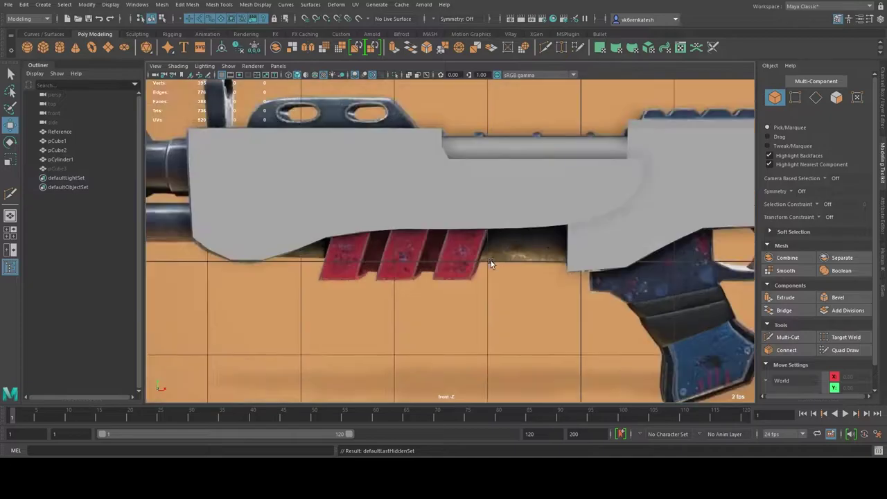
scroll(491, 260, up, 3)
Add a new cube and move it over the red fins
click(43, 46)
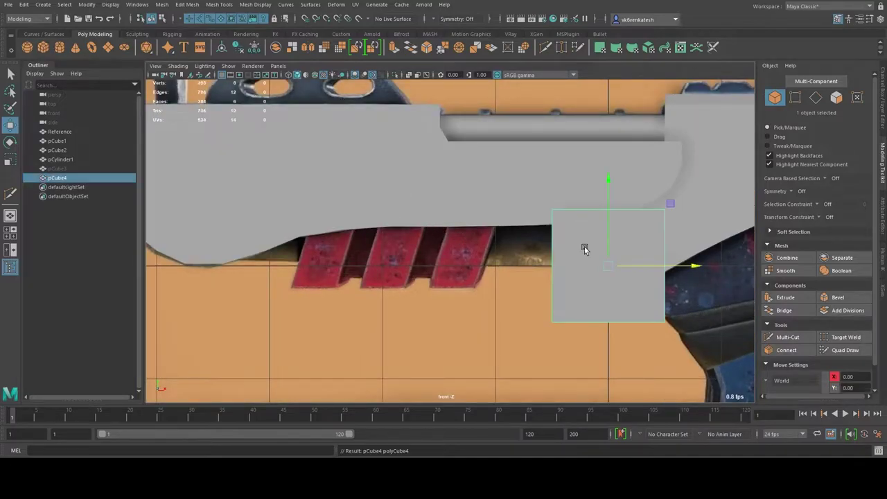
mouse_move(584, 248)
mouse_down()
mouse_move(372, 263)
mouse_move(346, 259)
mouse_move(325, 241)
mouse_up()
scroll(372, 264, up, 2)
key(r)
key(w)
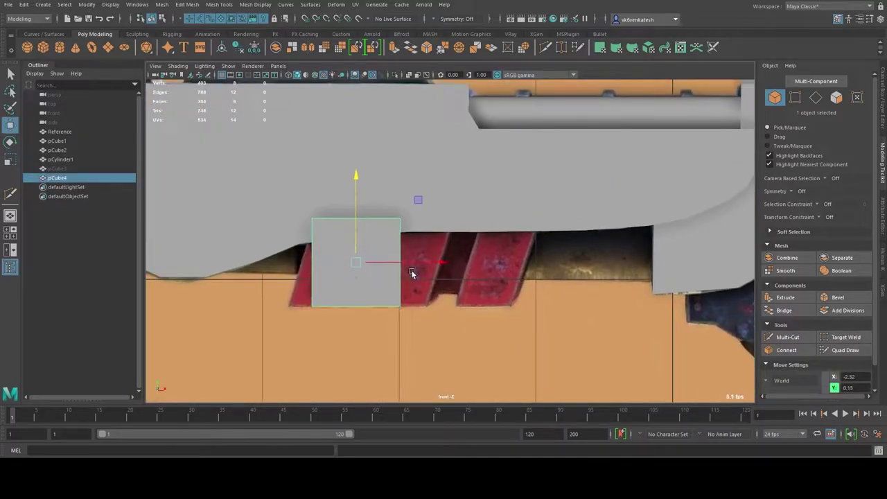
Widen the cube over the fins and shift its top vertices right to slant it
key(F9)
mouse_move(340, 188)
mouse_down()
mouse_move(386, 257)
mouse_move(545, 268)
mouse_move(554, 242)
mouse_up()
middle_drag(486, 219, 512, 219)
key(F8)
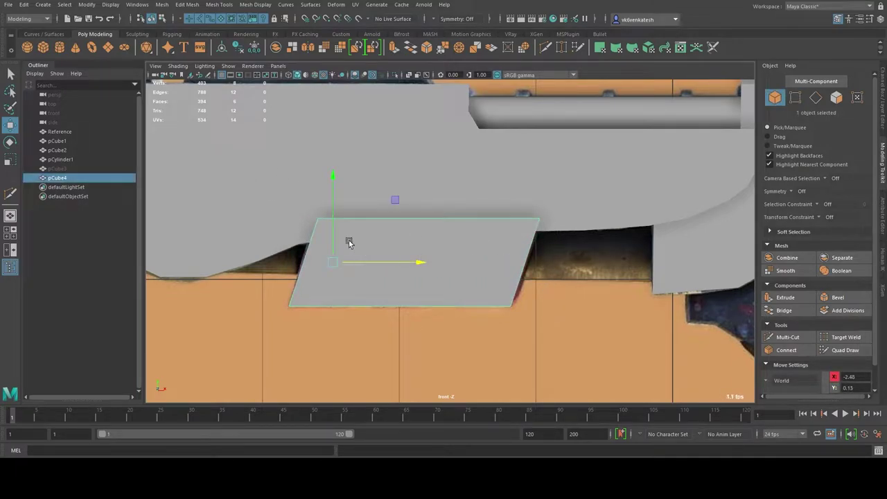
drag(333, 226, 333, 212)
Multi-Cut slanted edges into the block and nudge it down slightly
key(ctrl+shift+x)
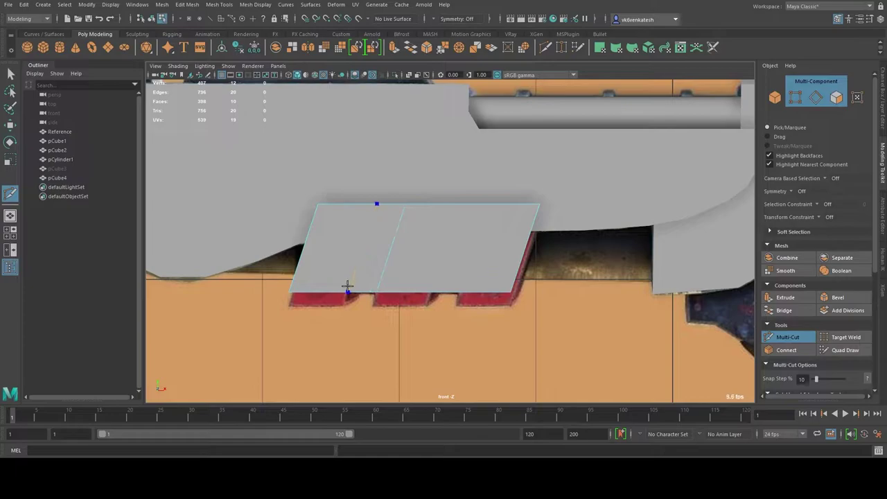
key(w)
key(F8)
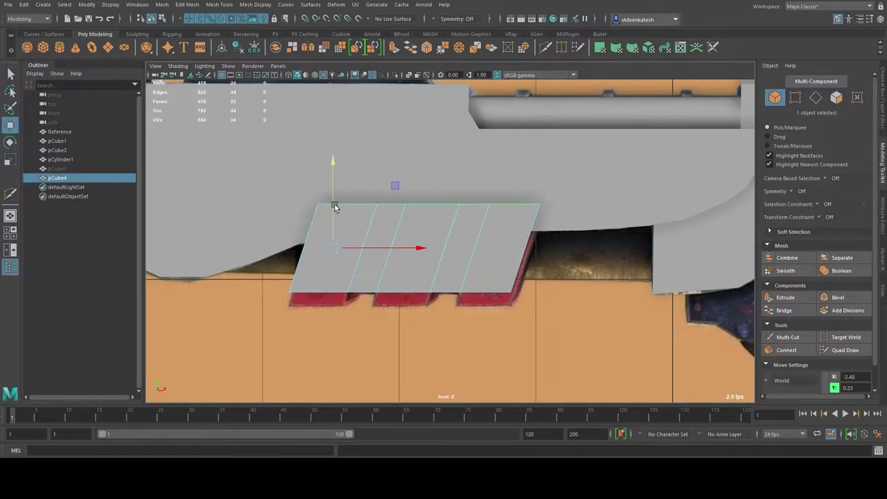
drag(334, 204, 331, 218)
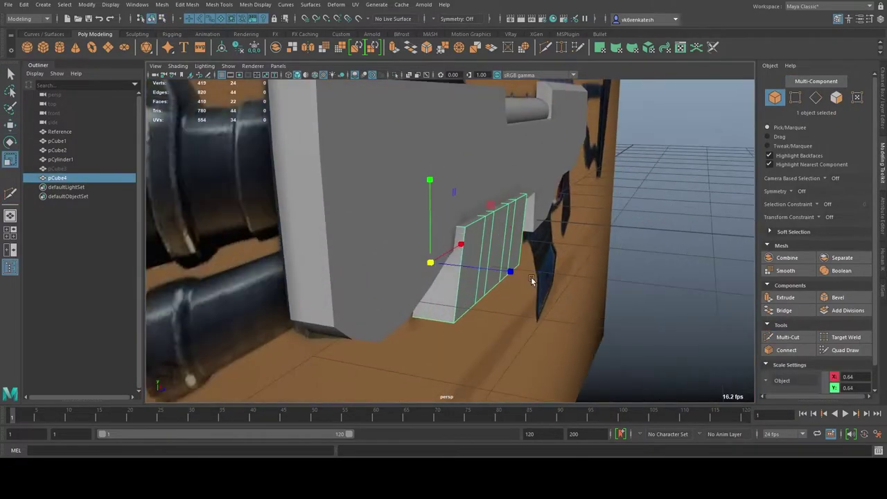
alt+drag(402, 233, 615, 284)
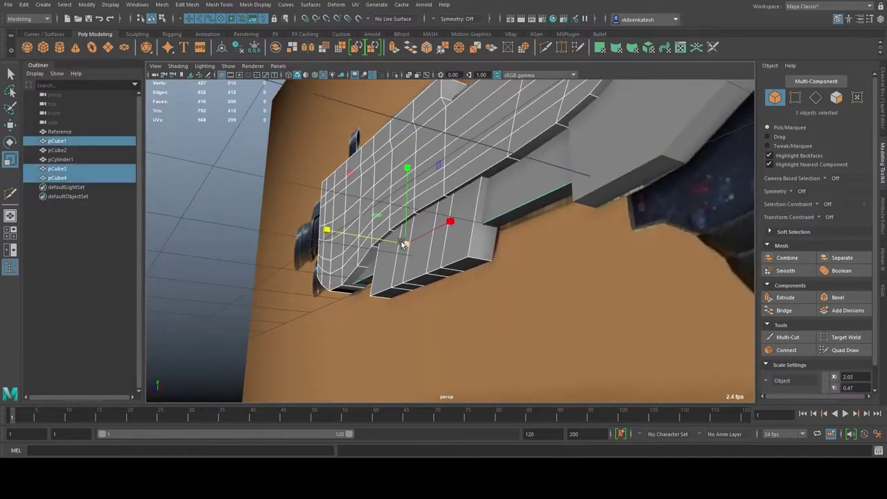
key(F11)
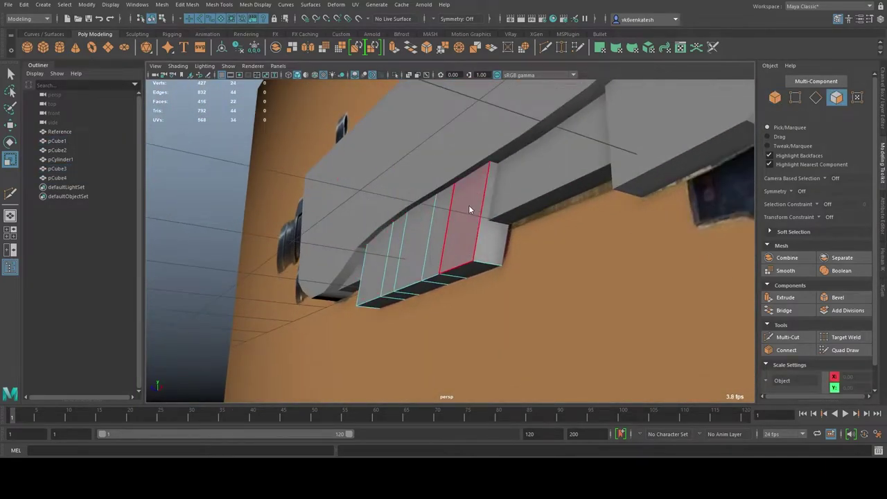
Isolate pCube4, select two strip face rings and extrude them inward
key(ctrl+1)
alt+drag(396, 84, 449, 235)
double_click(426, 207)
shift+double_click(513, 211)
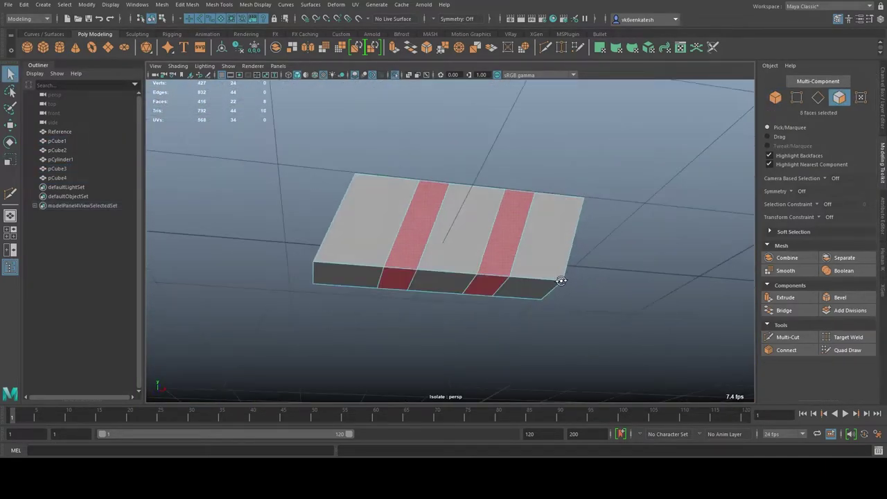
click(785, 297)
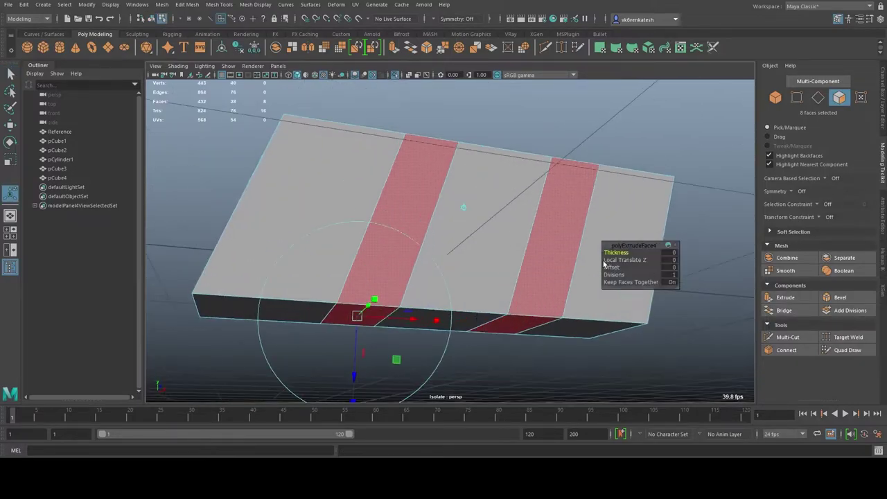
mouse_move(702, 227)
middle_down()
mouse_move(668, 247)
mouse_move(652, 243)
middle_up()
alt+drag(651, 242, 621, 270)
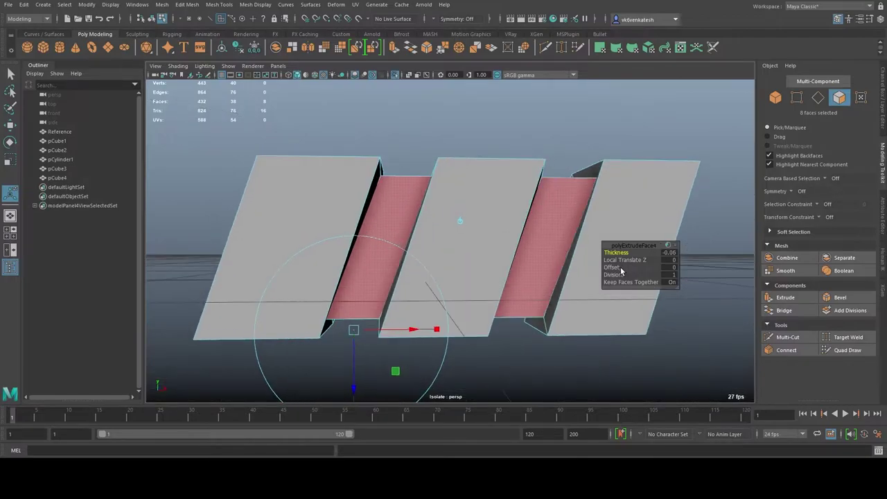
middle_drag(712, 231, 704, 231)
Undo the groove extrusion and its depth and offset tweaks
mouse_move(702, 303)
alt+mouse_down()
mouse_move(503, 153)
mouse_move(374, 260)
alt+mouse_up()
key(ctrl+z)
key(ctrl+z)
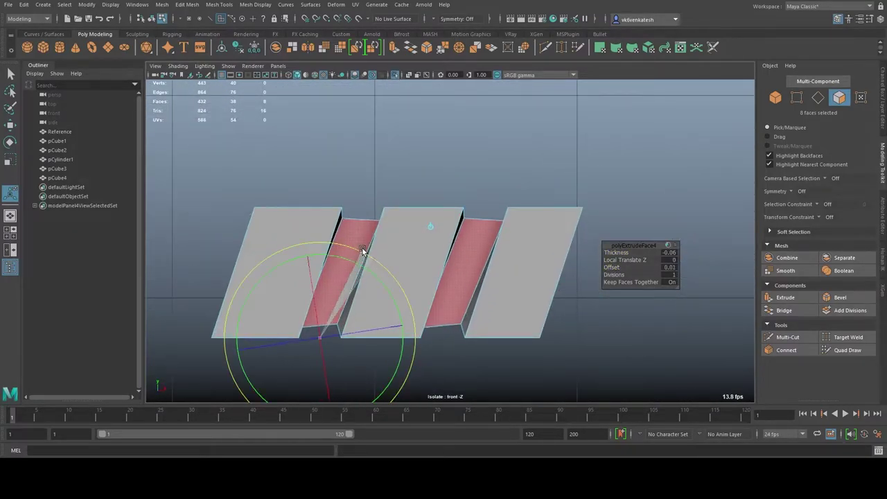
key(ctrl+z)
key(ctrl+z)
key(ctrl+z)
key(ctrl+z)
key(ctrl+z)
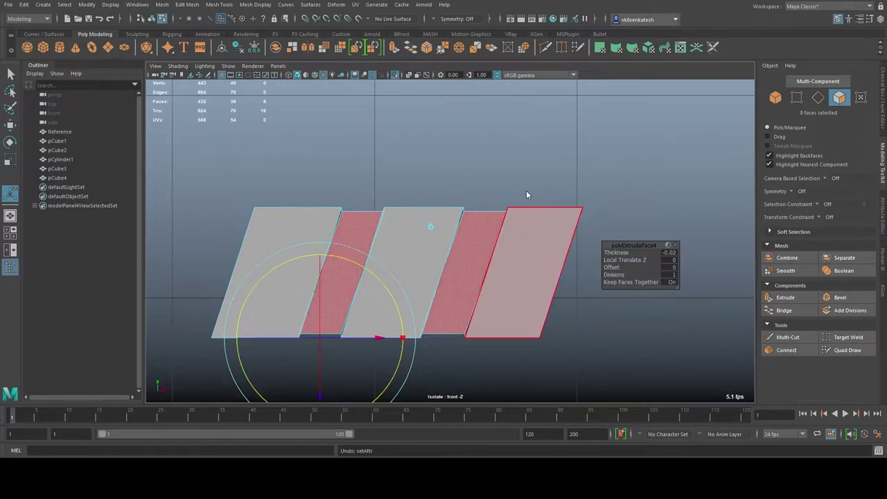
alt+drag(526, 193, 487, 188)
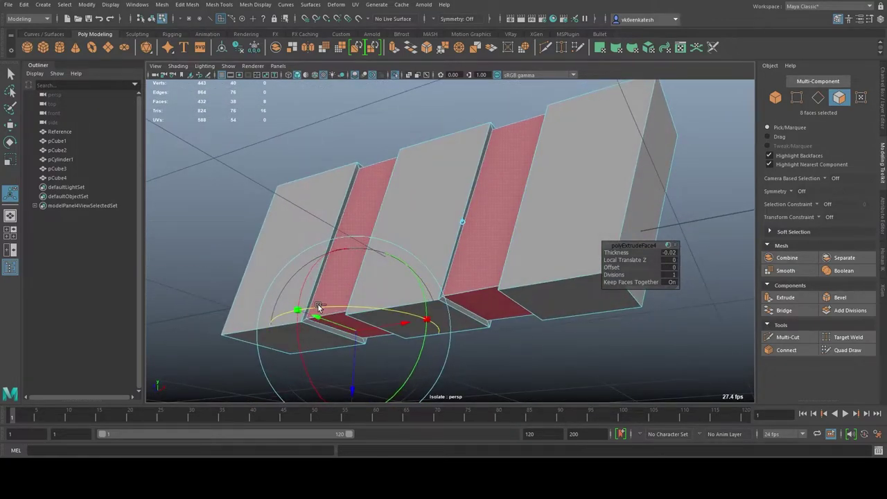
mouse_move(319, 307)
alt+mouse_down()
mouse_move(530, 244)
mouse_move(560, 284)
mouse_move(584, 206)
alt+mouse_up()
key(r)
key(ctrl+z)
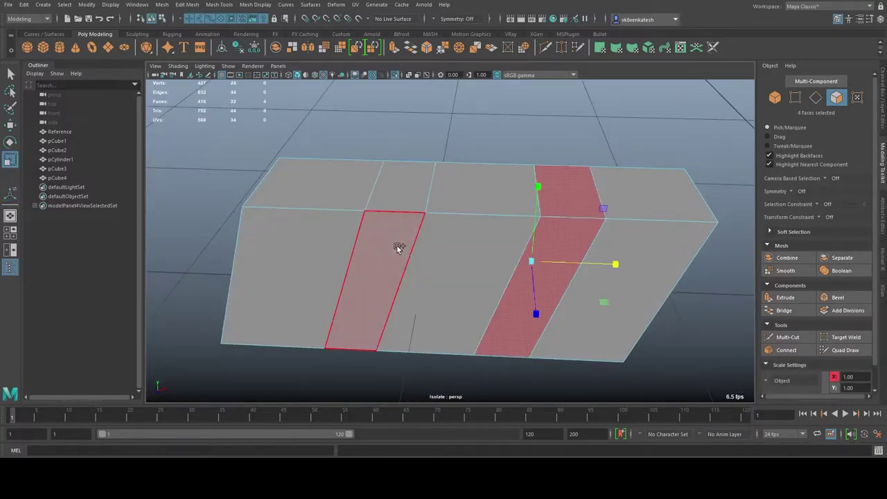
Add the left strip, re-extrude the strips and push them deeper into grooves
shift+double_click(399, 248)
key(ctrl+e)
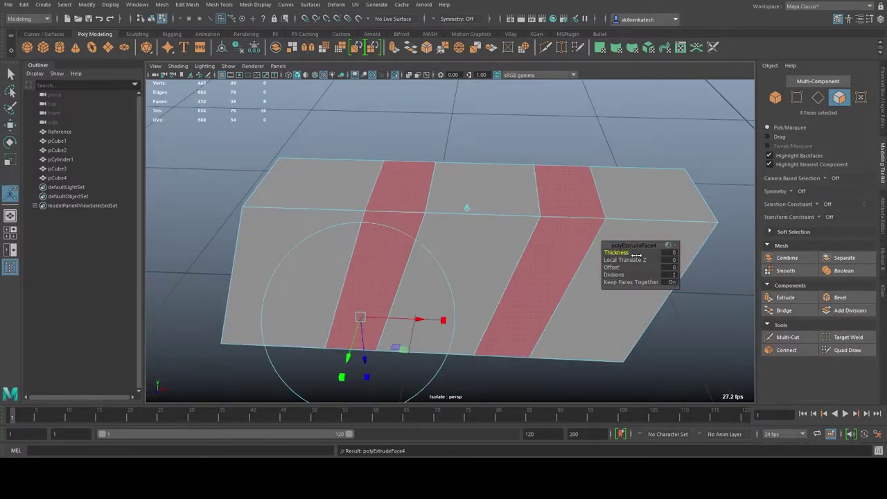
mouse_move(636, 255)
alt+mouse_down()
mouse_move(527, 278)
mouse_move(595, 260)
alt+mouse_up()
key(ctrl+1)
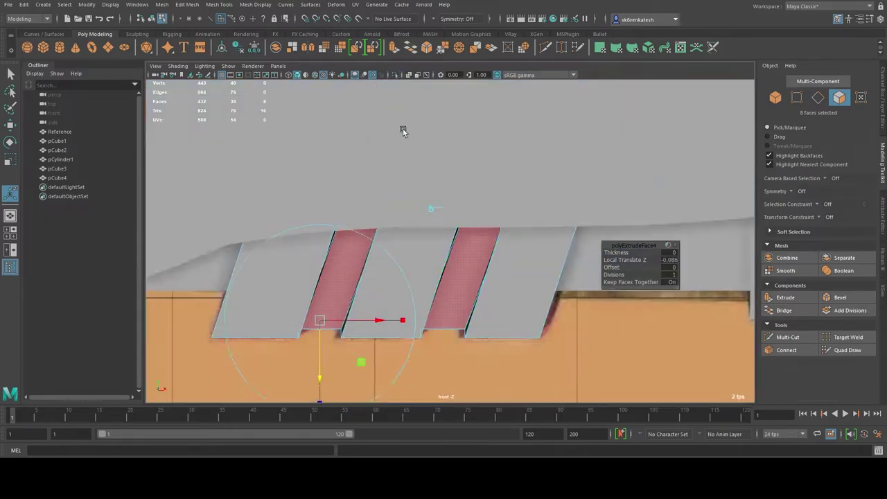
alt+drag(402, 129, 447, 266)
mouse_move(448, 266)
alt+mouse_down()
mouse_move(492, 188)
mouse_move(545, 168)
mouse_move(510, 172)
mouse_move(570, 250)
alt+mouse_up()
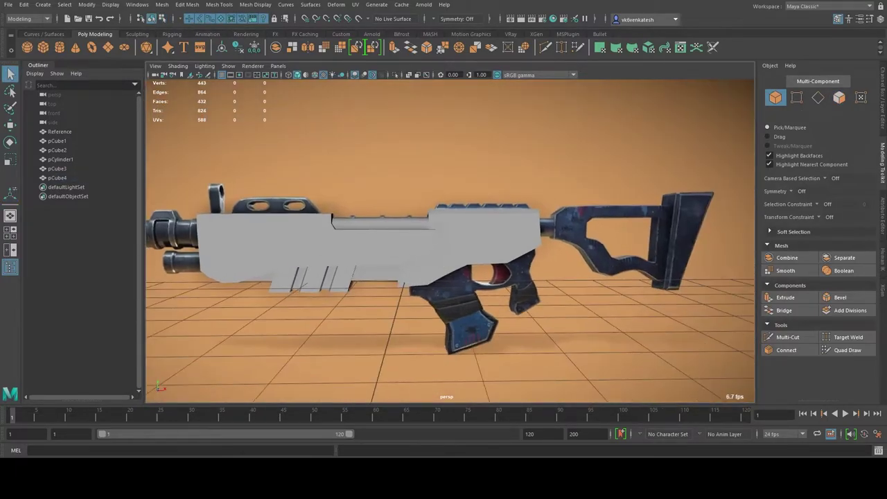
Hide the rear receiver block and bring the trigger area into view
click(411, 177)
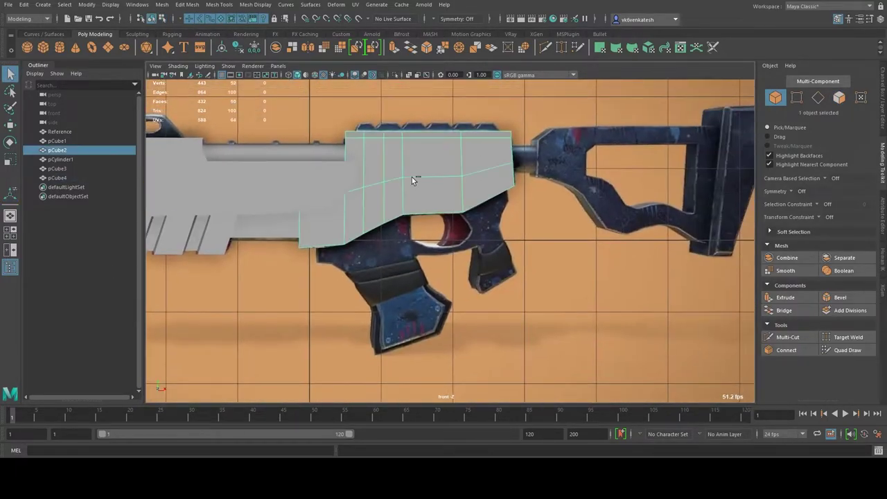
key(ctrl+h)
scroll(426, 279, up, 3)
alt+middle_drag(426, 283, 489, 248)
Add a new cube above the trigger guard and reshape it into a shorter, wider box
click(43, 46)
key(w)
mouse_move(302, 201)
mouse_down()
mouse_move(374, 242)
mouse_move(369, 188)
mouse_up()
key(F9)
drag(304, 124, 430, 149)
mouse_move(368, 142)
mouse_down()
mouse_move(378, 181)
mouse_move(383, 132)
mouse_up()
drag(453, 205, 483, 201)
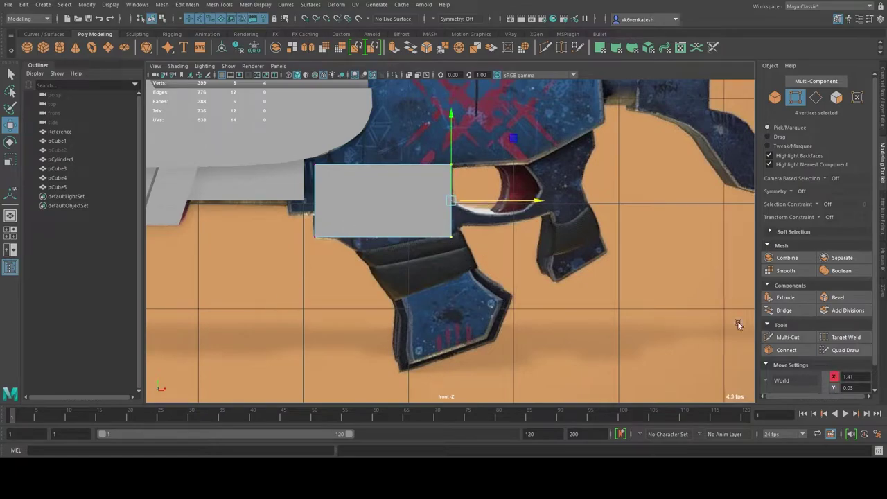
Cut an edge loop across the new box with Multi-Cut
click(787, 337)
key(q)
key(w)
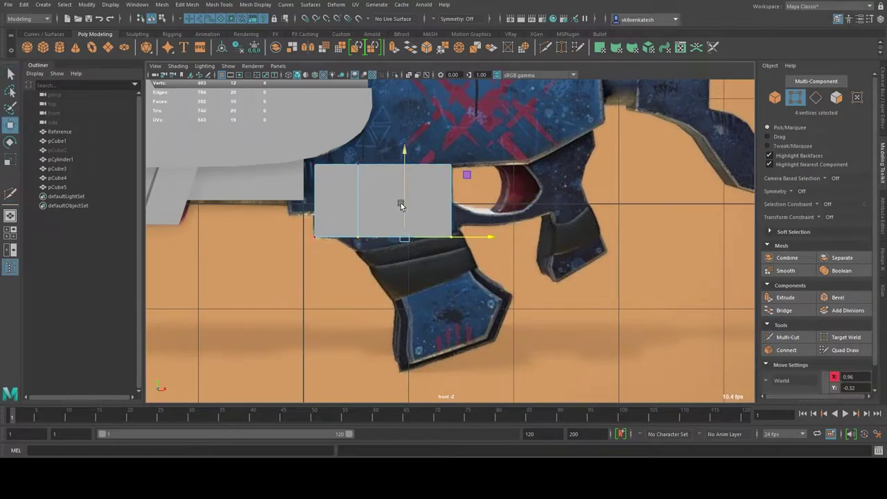
drag(402, 203, 407, 219)
key(ctrl+z)
click(787, 336)
ctrl+click(338, 229)
key(w)
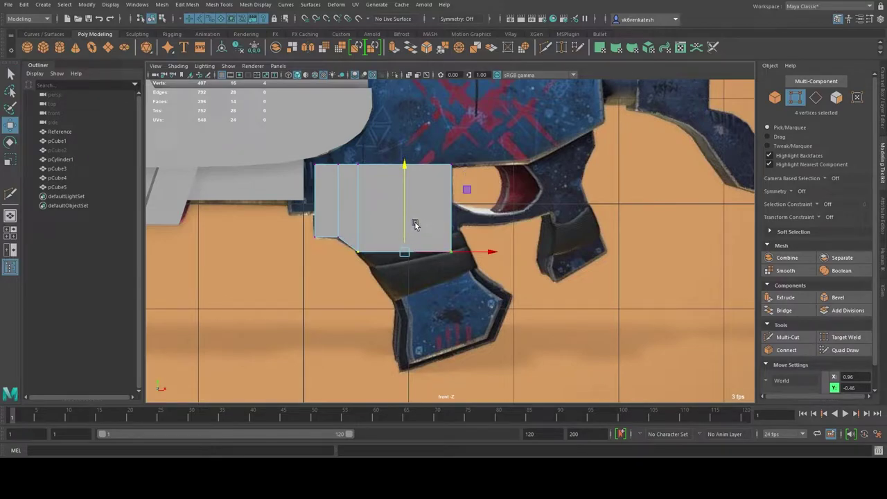
Push the grip's bottom-right corner outward and pull its bottom face down over the handle
key(g)
key(q)
key(w)
mouse_move(442, 242)
mouse_down()
mouse_move(460, 259)
mouse_move(496, 248)
mouse_up()
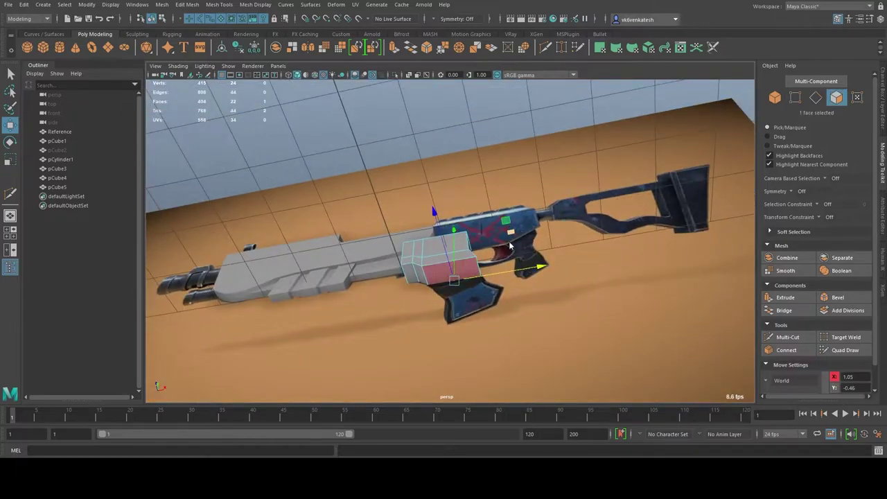
click(388, 215)
mouse_move(379, 196)
mouse_down()
mouse_move(459, 275)
mouse_move(470, 272)
mouse_up()
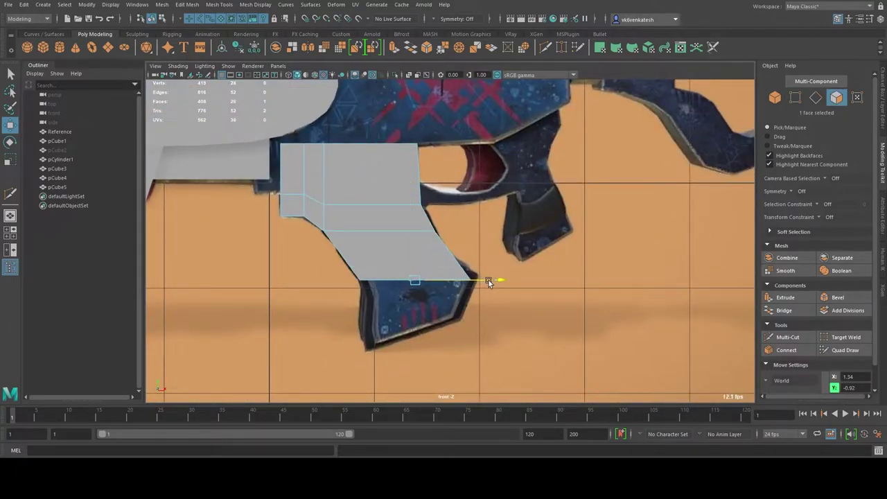
Cut a new edge across the grip face
key(F9)
scroll(493, 278, up, 3)
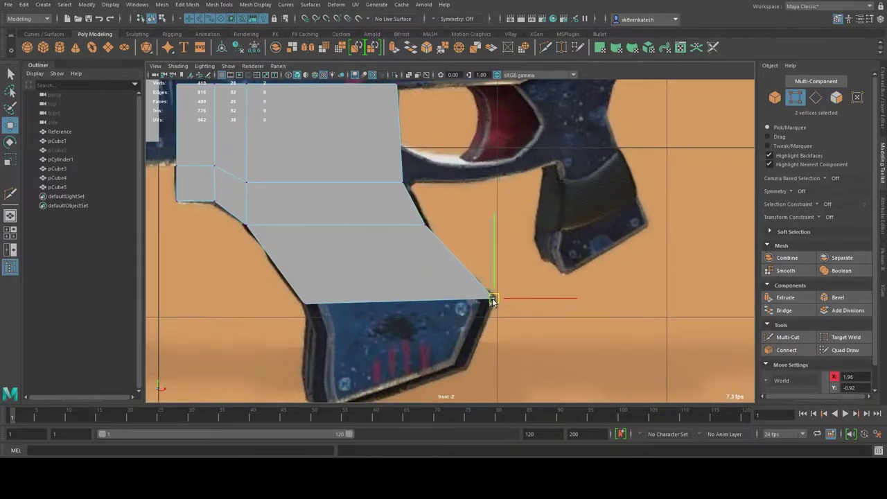
click(792, 337)
click(447, 251)
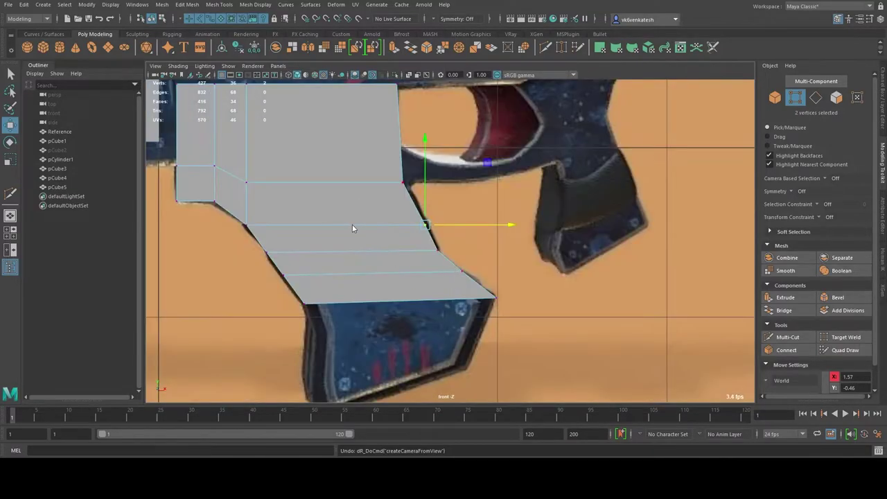
Extrude the grip's lower faces down over the handle and align the bottom edge with the corner
key(q)
key(F11)
drag(267, 271, 381, 283)
key(w)
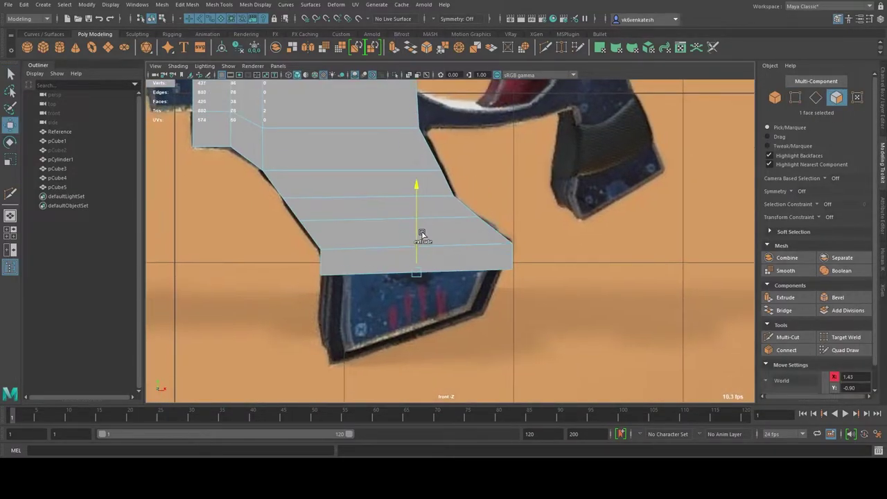
drag(422, 233, 453, 316)
drag(402, 272, 483, 319)
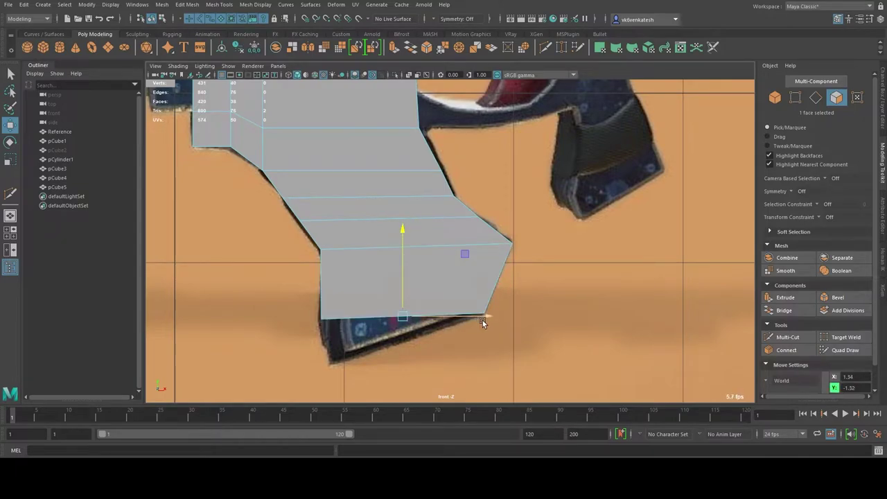
key(F9)
drag(308, 308, 363, 324)
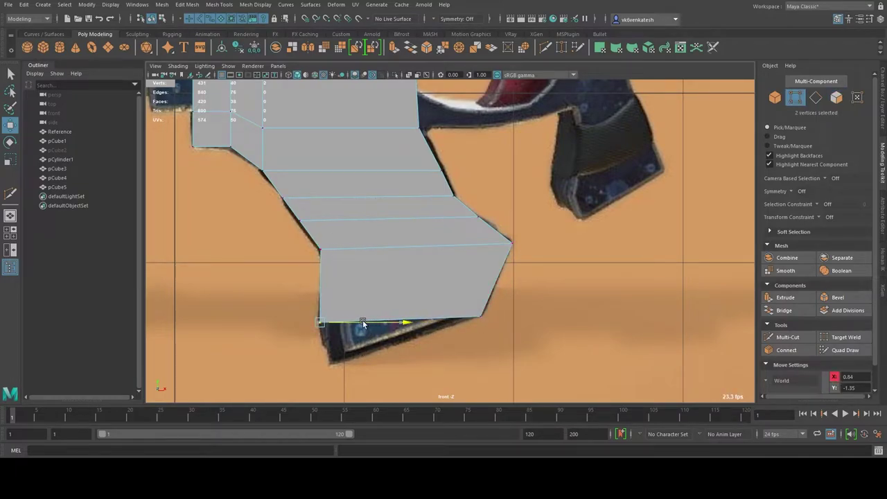
Extrude the bottom face further down and tilt the grip's bottom edge to the reference angle
key(F11)
click(443, 277)
key(ctrl+e)
drag(402, 307, 402, 333)
key(e)
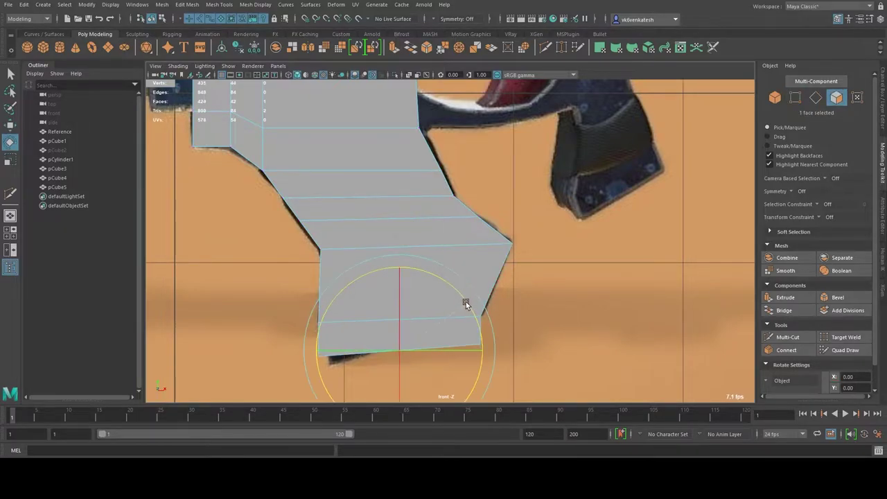
key(w)
mouse_move(466, 305)
mouse_down()
mouse_move(483, 344)
mouse_move(476, 314)
mouse_up()
key(F10)
click(328, 367)
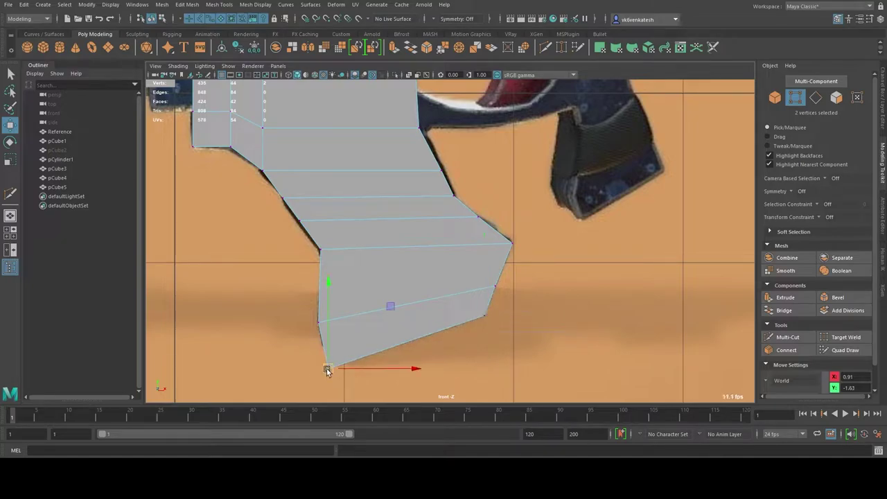
key(space)
Select the grip (pCube5) and make it thinner in Z
alt+drag(485, 277, 634, 234)
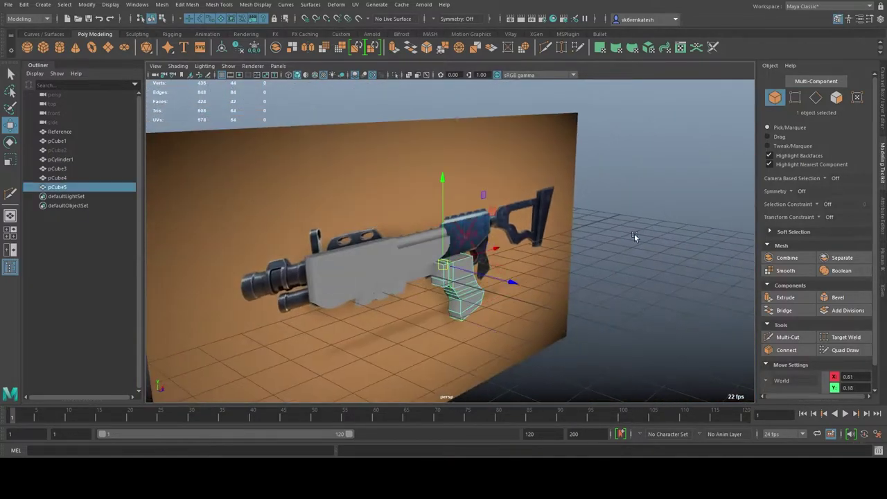
scroll(488, 286, up, 3)
scroll(488, 287, up, 3)
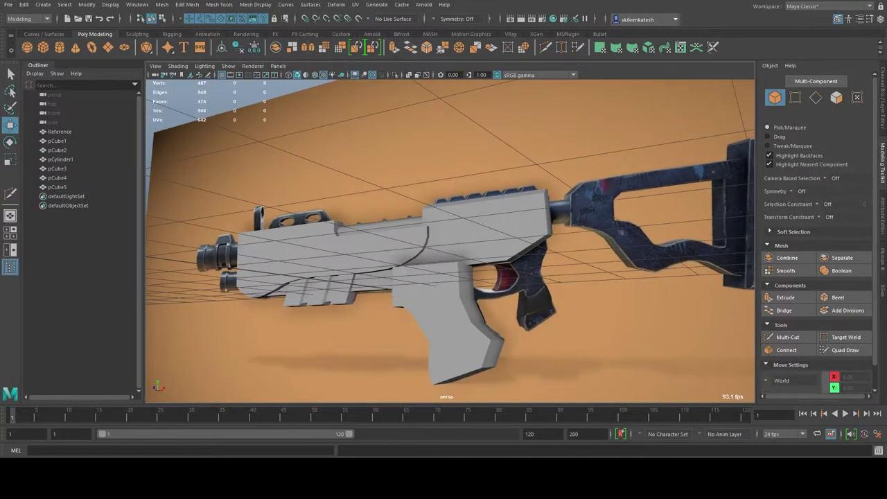
click(438, 297)
key(f)
mouse_move(416, 212)
alt+mouse_down()
mouse_move(405, 215)
mouse_move(595, 279)
mouse_move(496, 226)
mouse_move(435, 252)
mouse_move(402, 307)
alt+mouse_up()
key(r)
click(882, 97)
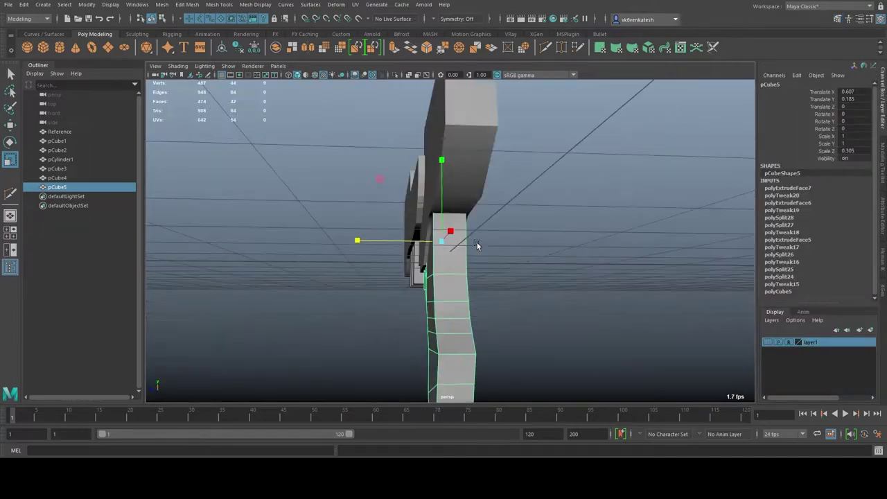
Review the whole blockout and isolate the receiver cylinder as the selection
mouse_move(476, 245)
alt+mouse_down()
mouse_move(628, 235)
mouse_move(423, 148)
mouse_move(485, 291)
alt+mouse_up()
alt+drag(485, 291, 561, 196)
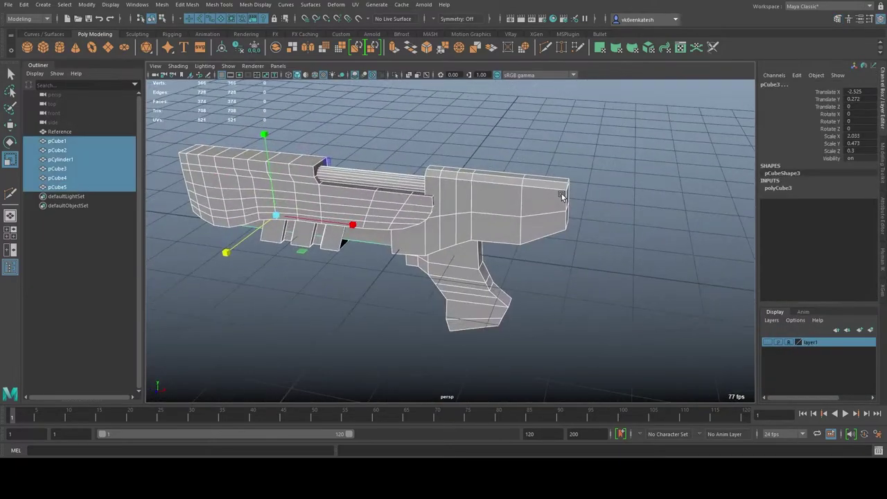
shift+click(374, 177)
mouse_move(374, 177)
alt+mouse_down()
mouse_move(316, 192)
mouse_move(367, 236)
mouse_move(446, 201)
mouse_move(593, 263)
mouse_move(602, 284)
mouse_move(430, 217)
mouse_move(451, 215)
alt+mouse_up()
click(446, 201)
click(452, 215)
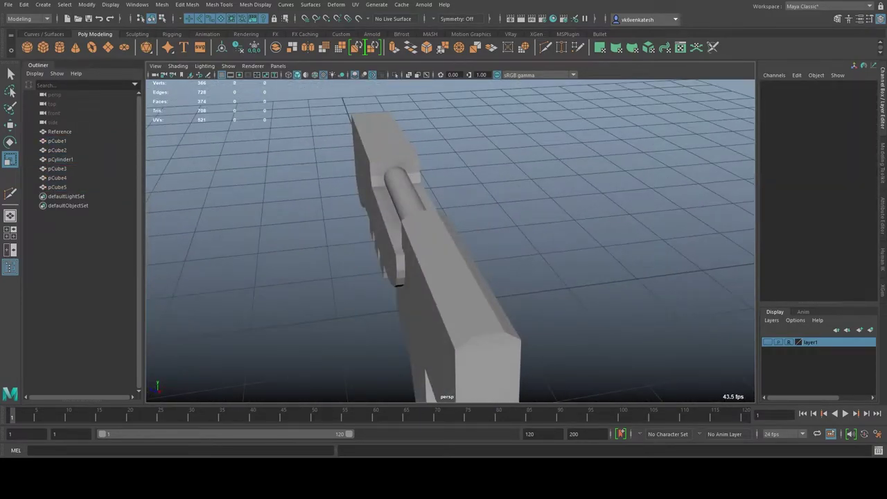
click(402, 191)
Scale the receiver cylinder (pCylinder1) up to a thicker size
mouse_move(402, 190)
alt+mouse_down()
mouse_move(577, 220)
mouse_move(580, 261)
alt+mouse_up()
key(space)
scroll(248, 78, up, 3)
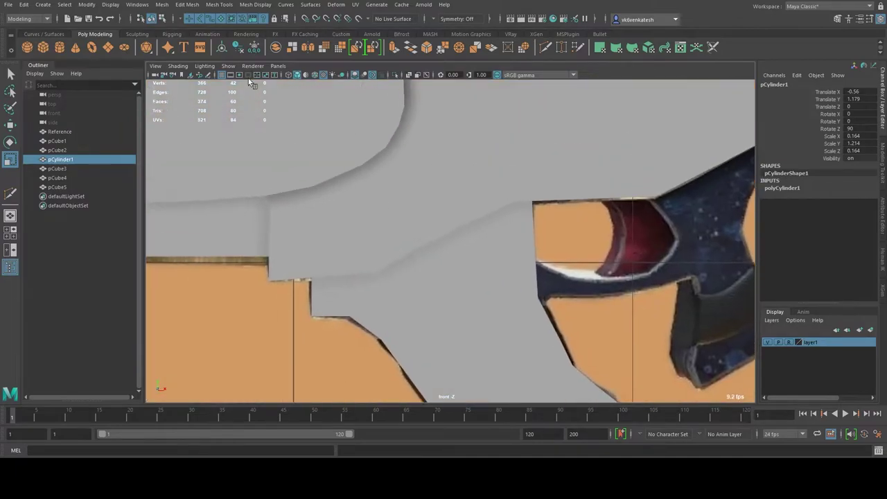
scroll(248, 78, down, 3)
drag(514, 271, 569, 284)
key(space)
key(f)
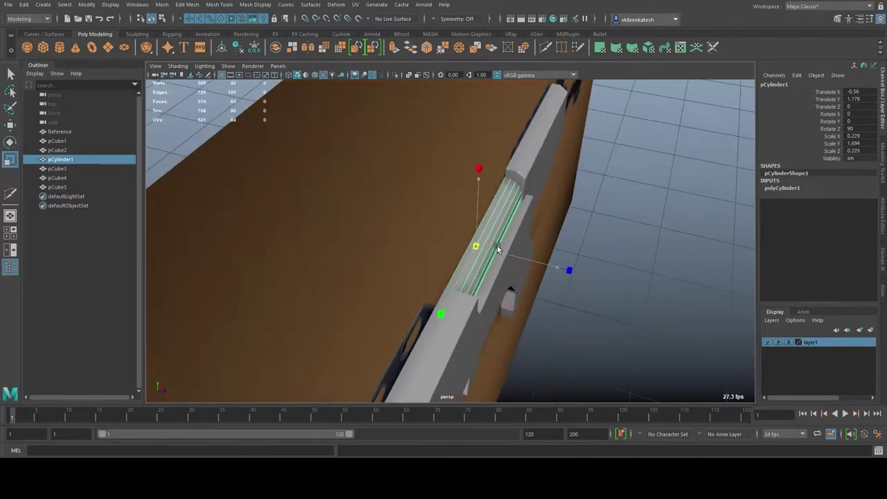
drag(497, 245, 512, 245)
mouse_move(512, 246)
alt+mouse_down()
mouse_move(527, 245)
mouse_move(384, 237)
mouse_move(465, 155)
alt+mouse_up()
Move the cylinder's end vertices to extend it toward the stock
key(w)
mouse_move(489, 184)
mouse_down()
mouse_move(523, 232)
mouse_move(637, 230)
mouse_up()
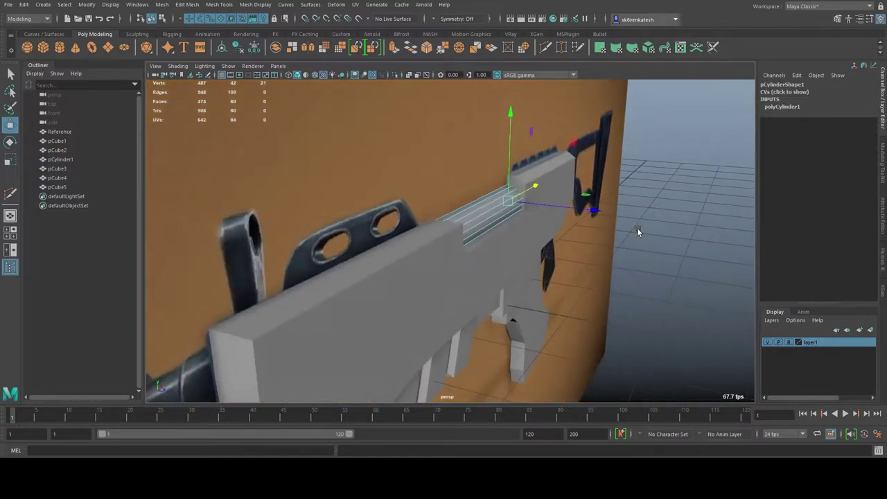
click(683, 170)
alt+drag(683, 169, 472, 264)
scroll(437, 273, down, 5)
scroll(516, 282, up, 3)
key(q)
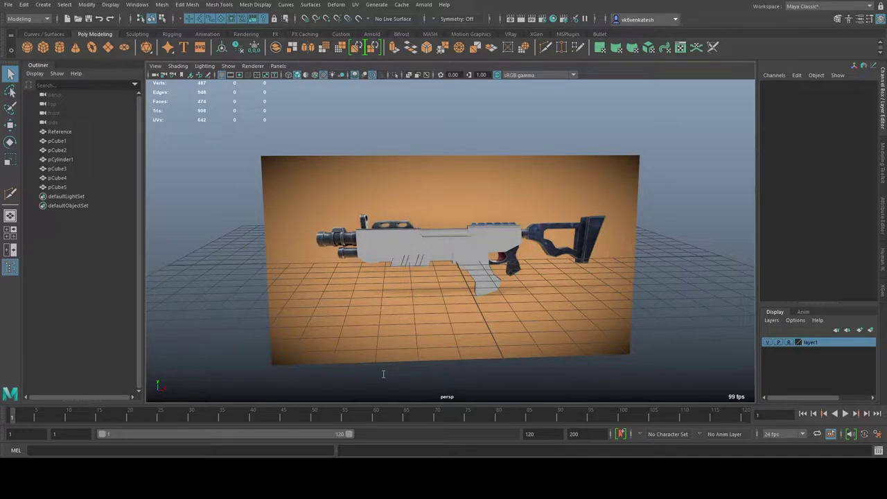
key(w)
scroll(508, 275, up, 5)
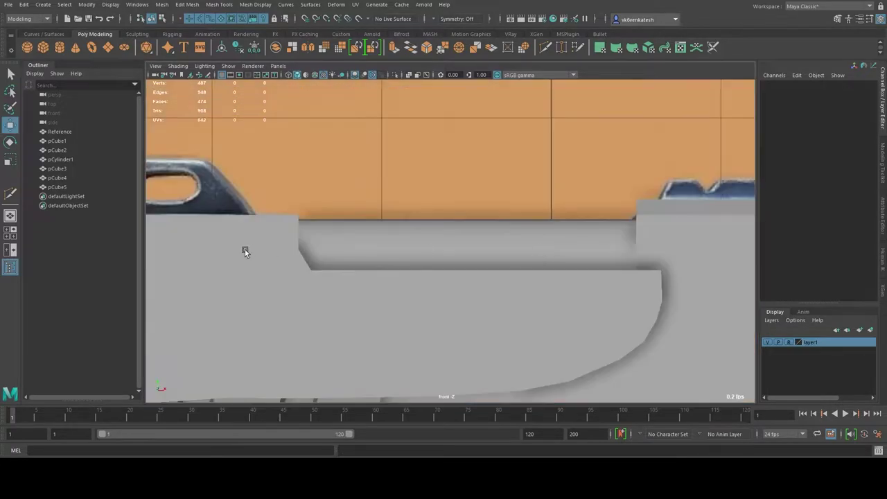
scroll(243, 249, down, 4)
scroll(458, 290, up, 3)
scroll(457, 290, up, 2)
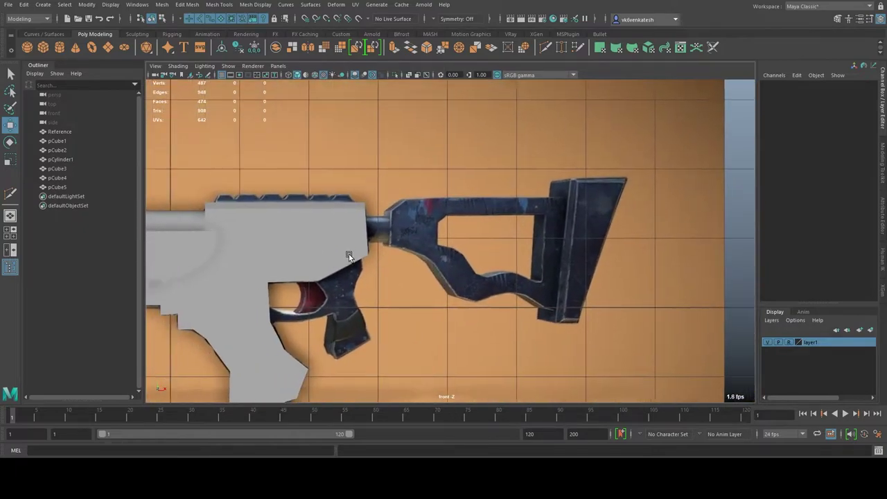
Duplicate the cylinder and fit a smaller copy into the stock joint
key(ctrl+d)
mouse_move(286, 221)
mouse_down()
mouse_move(614, 229)
mouse_move(590, 228)
mouse_up()
scroll(546, 233, up, 2)
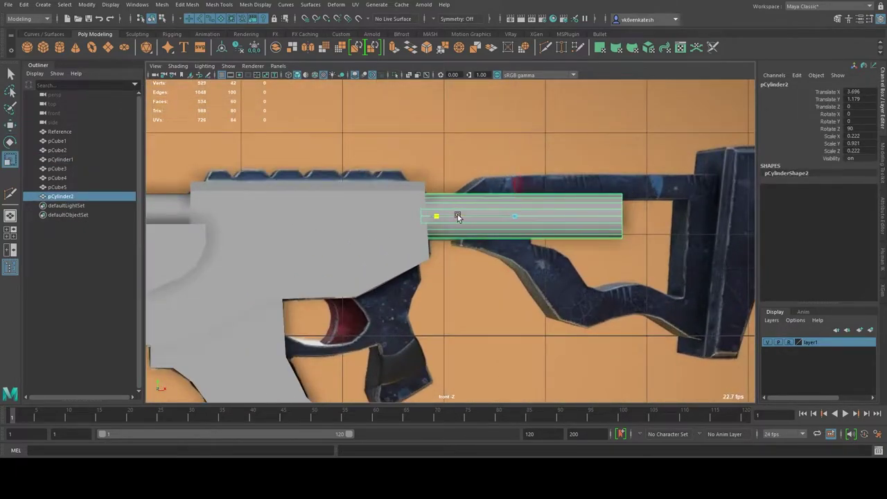
mouse_move(457, 214)
mouse_down()
mouse_move(511, 218)
mouse_move(403, 223)
mouse_up()
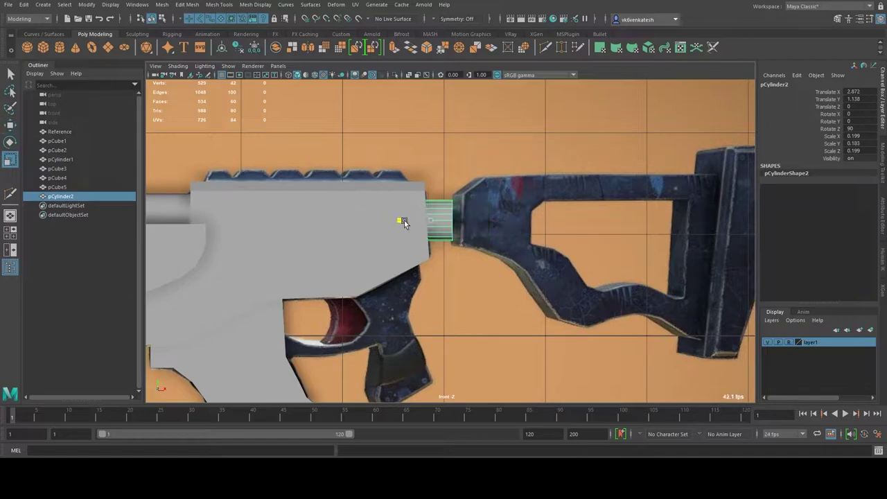
key(w)
scroll(435, 221, up, 2)
drag(464, 212, 480, 216)
key(F8)
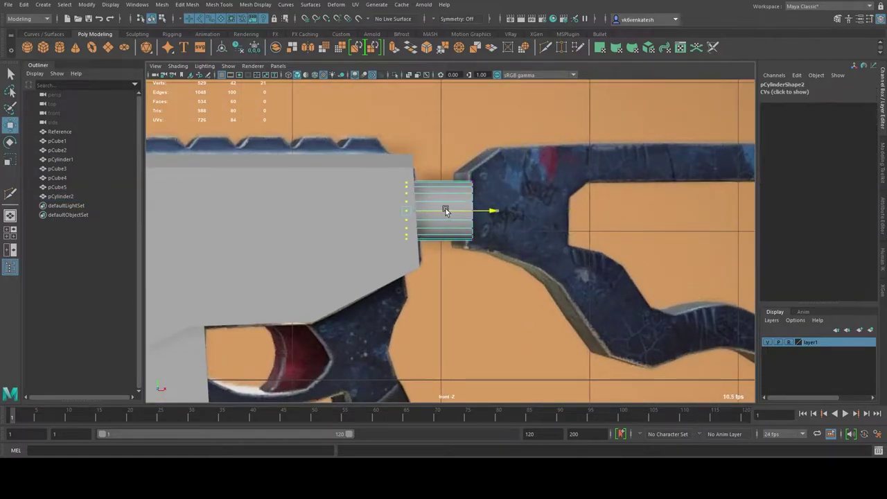
Add a new cube at the stock joint, scale it down and widen its right edge
key(F8)
scroll(493, 179, down, 3)
scroll(450, 228, up, 3)
click(26, 47)
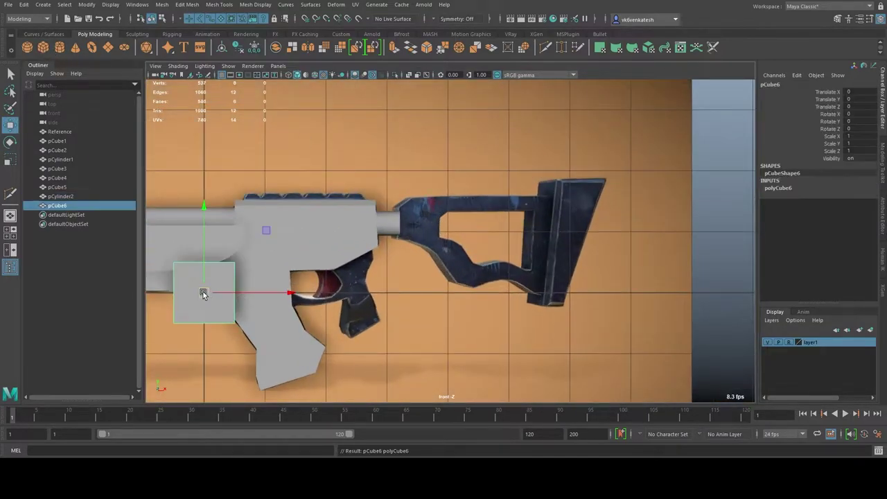
scroll(424, 227, up, 2)
mouse_move(202, 293)
mouse_down()
mouse_move(424, 227)
mouse_move(381, 212)
mouse_move(425, 215)
mouse_up()
key(r)
key(w)
key(F8)
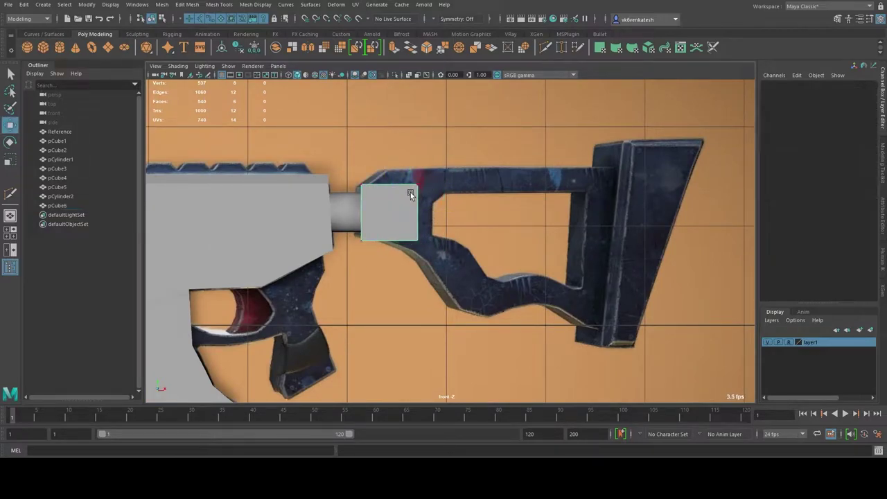
drag(409, 174, 437, 249)
drag(450, 213, 455, 215)
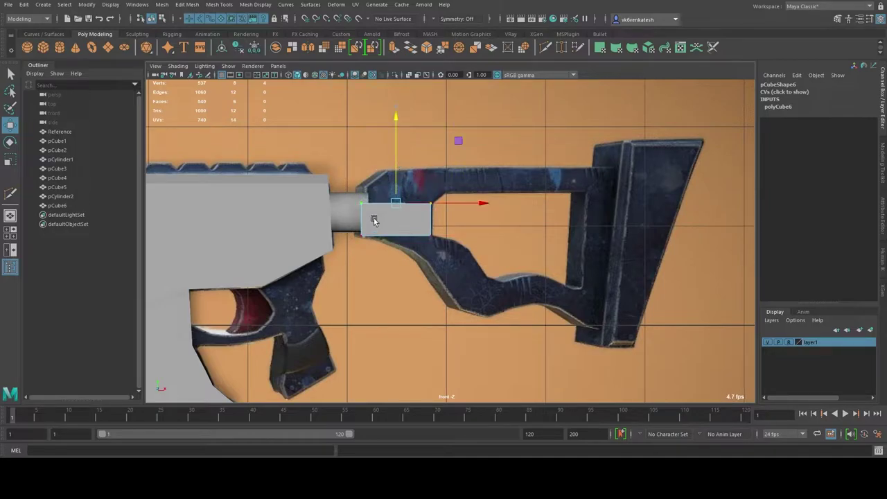
Extrude the cube's top face upward, slanting its top-right corner toward the stock
key(F11)
click(406, 208)
key(ctrl+e)
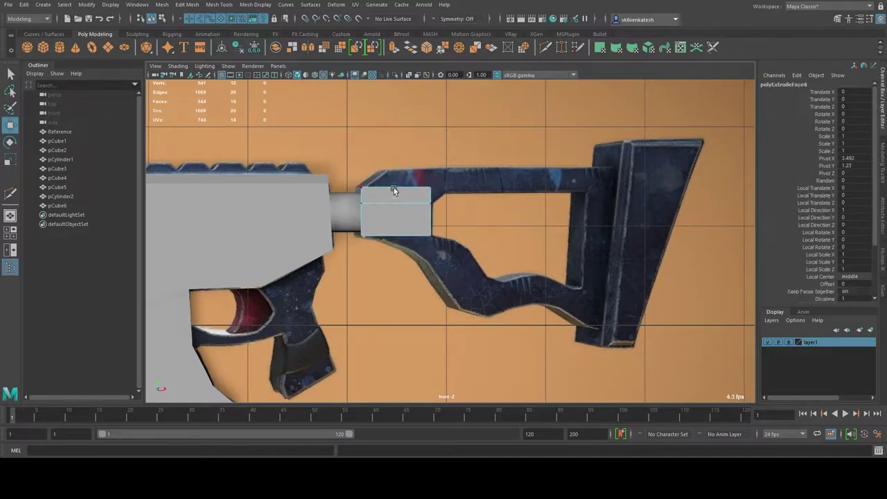
key(F9)
drag(419, 180, 437, 198)
drag(462, 189, 474, 190)
scroll(395, 193, up, 2)
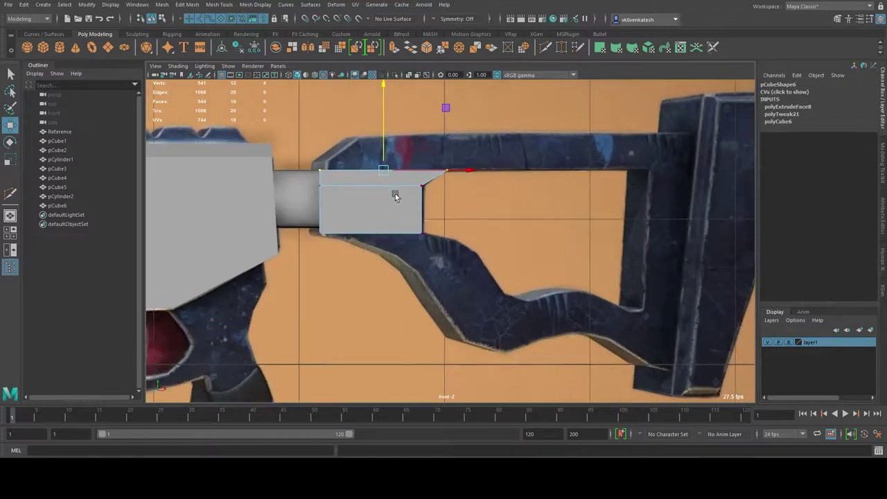
scroll(359, 218, up, 1)
key(ctrl+e)
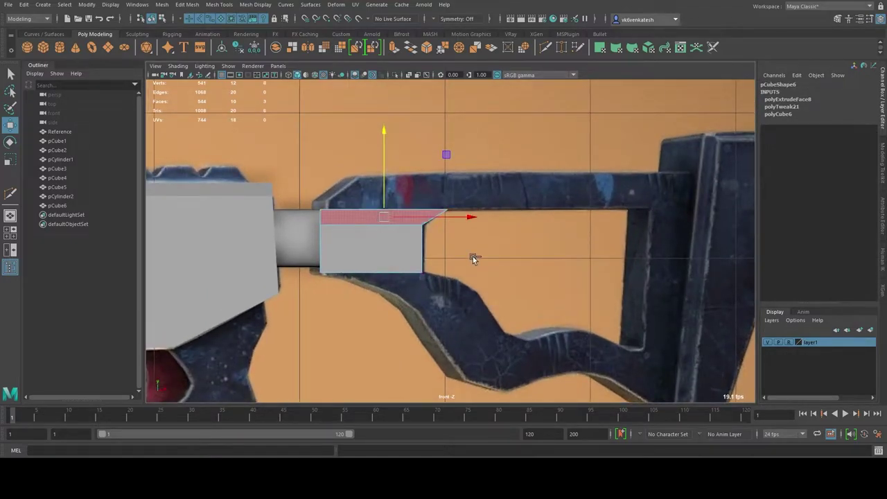
mouse_move(385, 191)
mouse_down()
mouse_move(384, 166)
mouse_move(414, 182)
mouse_up()
Extrude the top block's end face out to the stock's butt
key(F11)
click(438, 192)
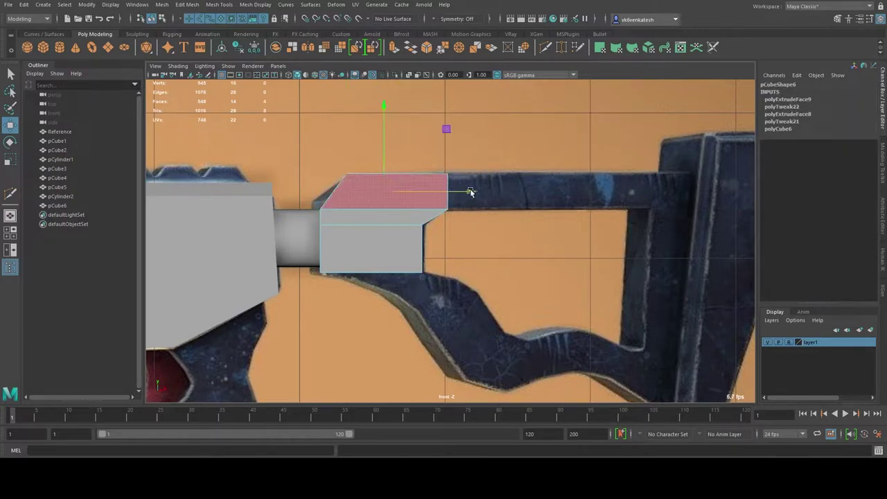
key(ctrl+e)
drag(504, 197, 694, 200)
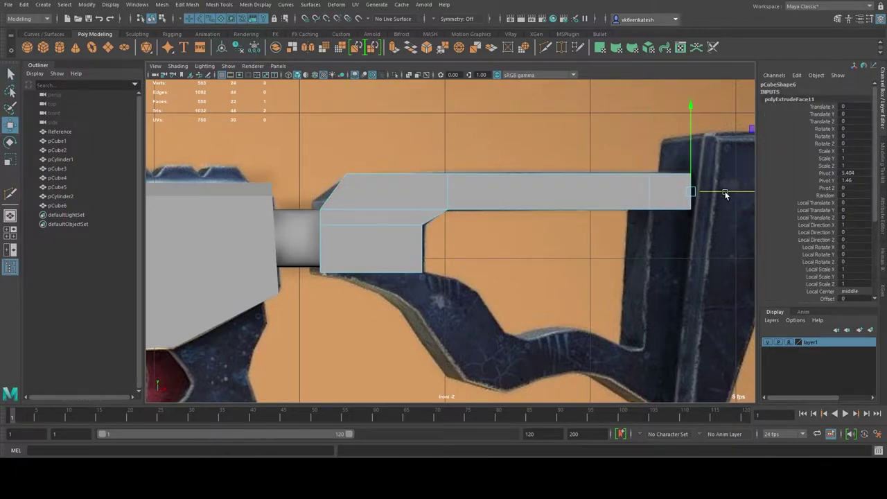
Extrude the lower block's angled face down along the reference
alt+middle_drag(525, 247, 446, 201)
click(312, 204)
key(ctrl+e)
mouse_move(297, 192)
mouse_down()
mouse_move(332, 264)
mouse_move(446, 272)
mouse_up()
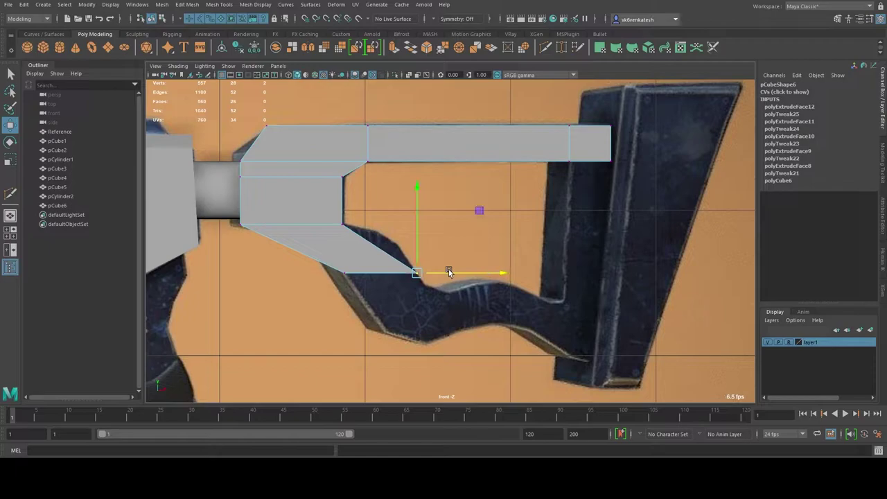
Multi-Cut a new edge across the lower stock block and slide its vertices right to match the reference
click(882, 159)
click(787, 337)
scroll(448, 240, up, 3)
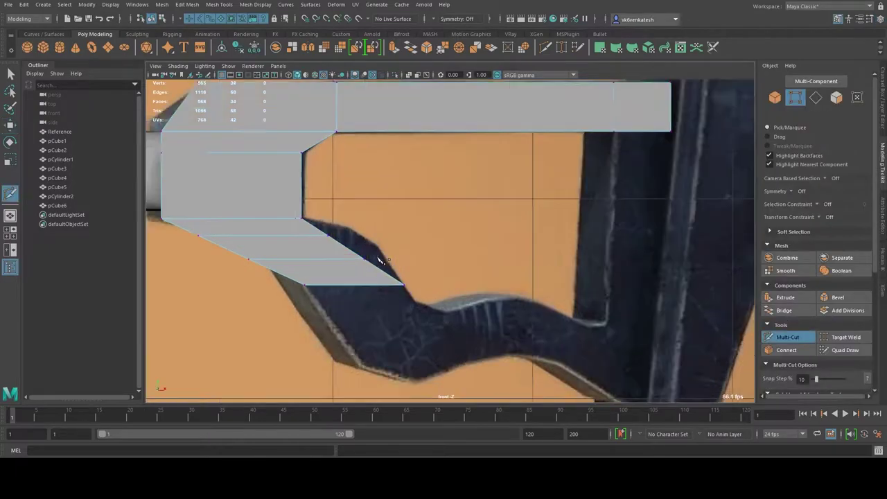
click(178, 249)
click(320, 256)
key(q)
alt+middle_drag(208, 227, 264, 226)
middle_drag(275, 270, 451, 250)
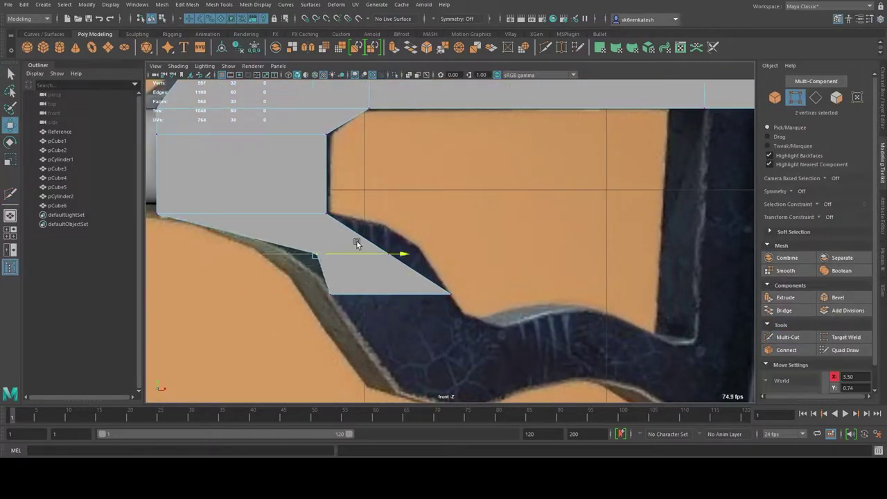
Add a second cut across the lower block and nudge its vertices to follow the curve
click(795, 336)
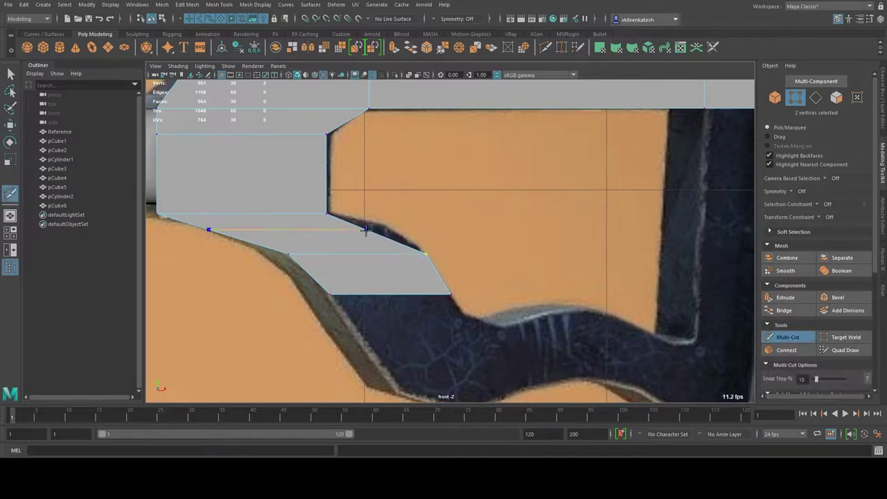
click(290, 230)
click(395, 227)
key(Return)
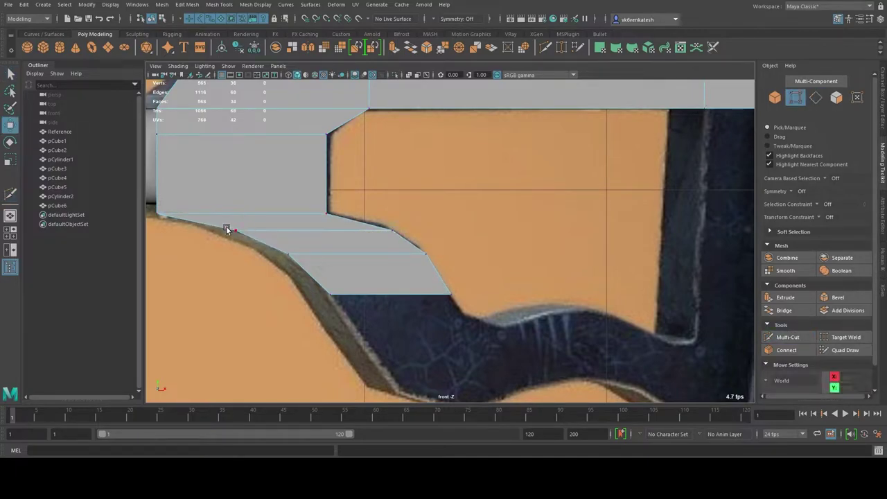
drag(356, 264, 344, 263)
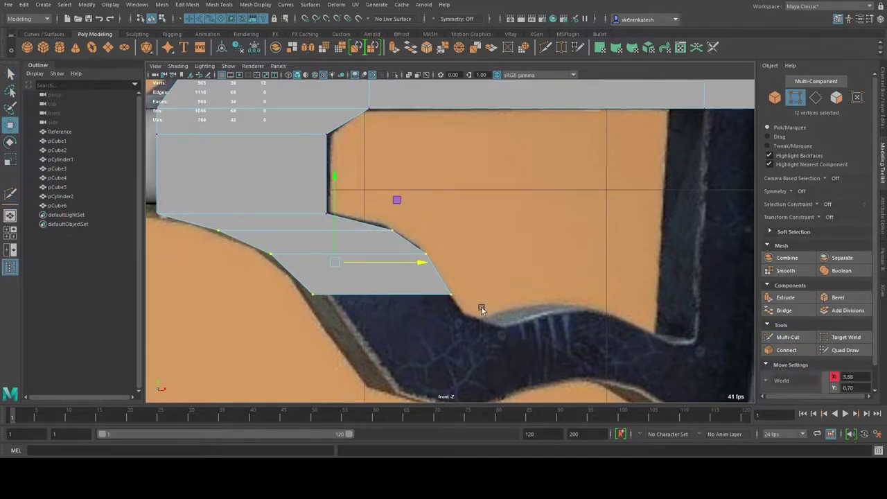
drag(336, 212, 336, 217)
scroll(608, 233, down, 5)
scroll(373, 220, up, 5)
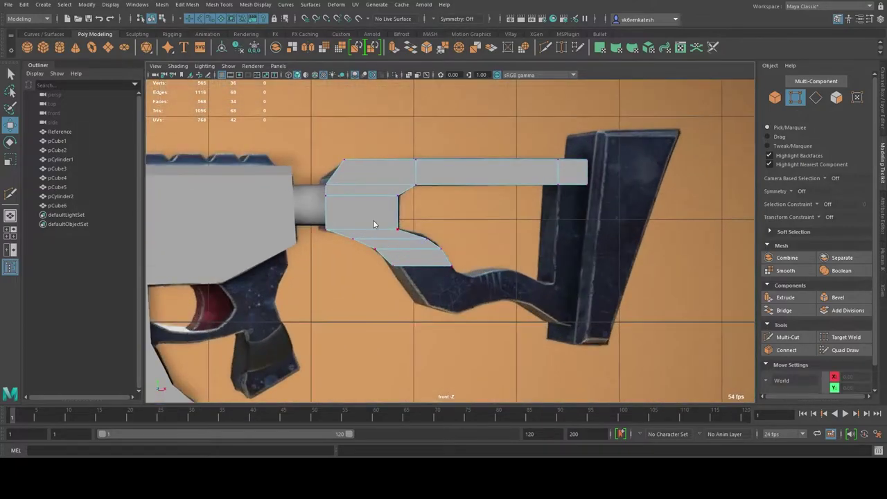
Extrude the lower block's end face down along the stock curve, undoing a stray vertex move
key(F11)
click(437, 277)
scroll(471, 281, up, 2)
scroll(471, 281, up, 3)
key(ctrl+e)
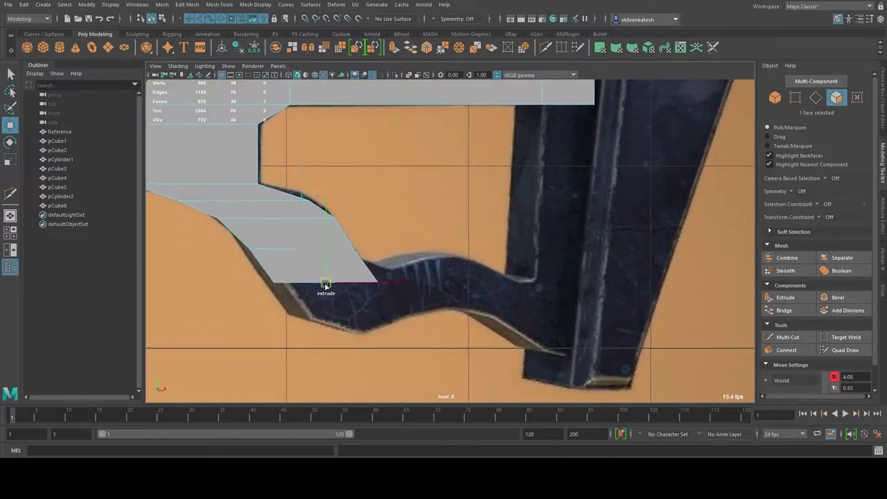
mouse_move(301, 253)
mouse_down()
mouse_move(363, 320)
mouse_move(364, 333)
mouse_up()
key(F9)
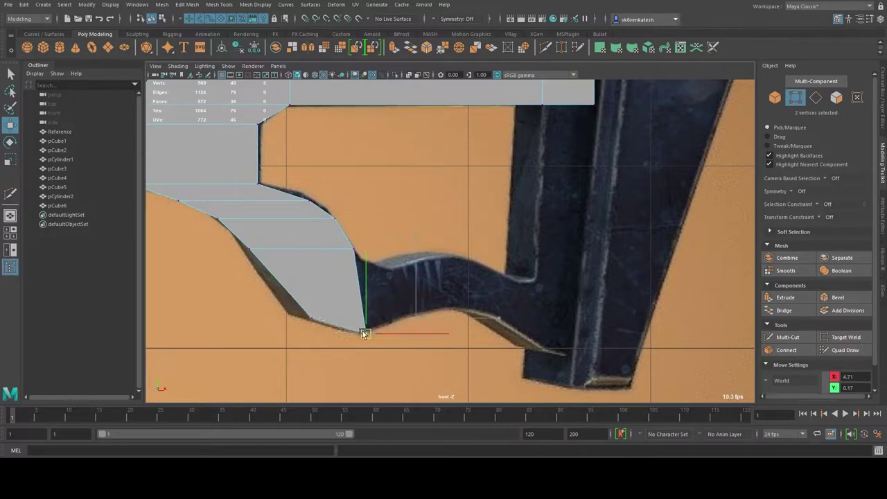
key(ctrl+z)
Extrude the lower bar's end face to the right, toward the butt
key(F11)
click(314, 260)
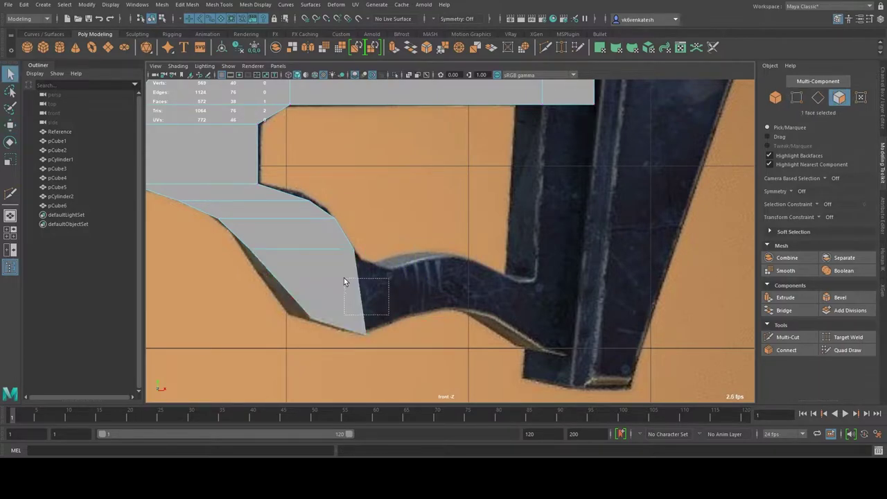
drag(343, 280, 345, 279)
key(ctrl+e)
mouse_move(361, 298)
mouse_down()
mouse_move(386, 317)
mouse_move(404, 284)
mouse_move(425, 296)
mouse_move(519, 301)
mouse_up()
key(r)
key(ctrl+e)
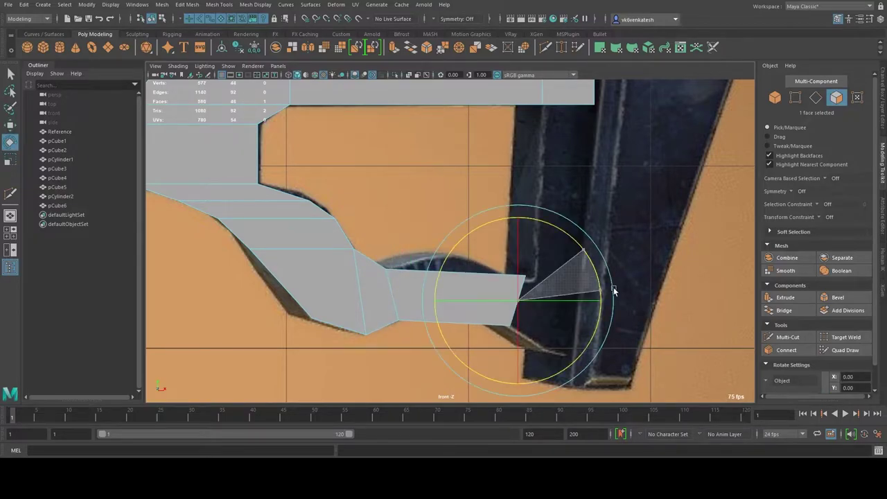
Cut an edge into the new segment, raise its vertices, and extend the end down to the butt plate
click(787, 337)
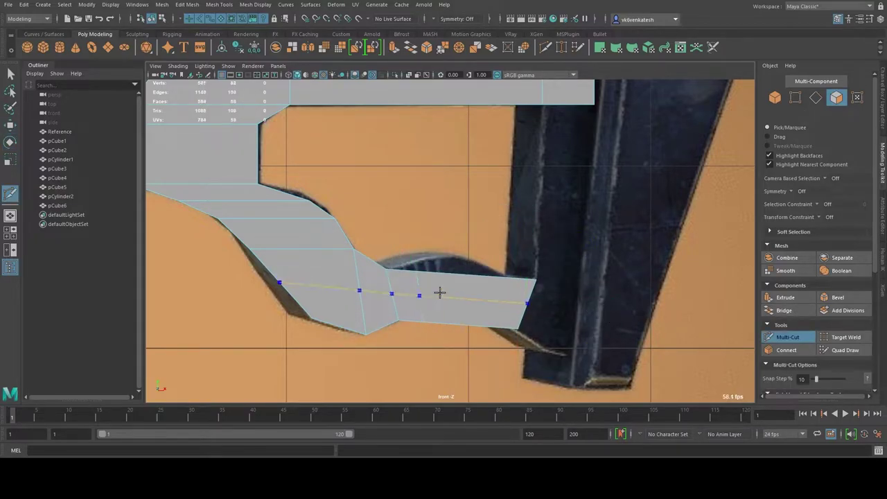
ctrl+click(494, 298)
key(q)
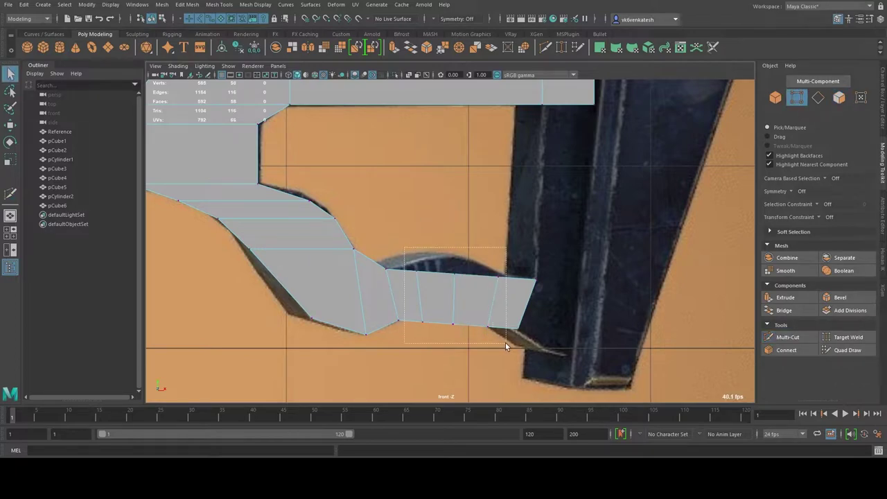
key(w)
middle_drag(460, 322, 463, 309)
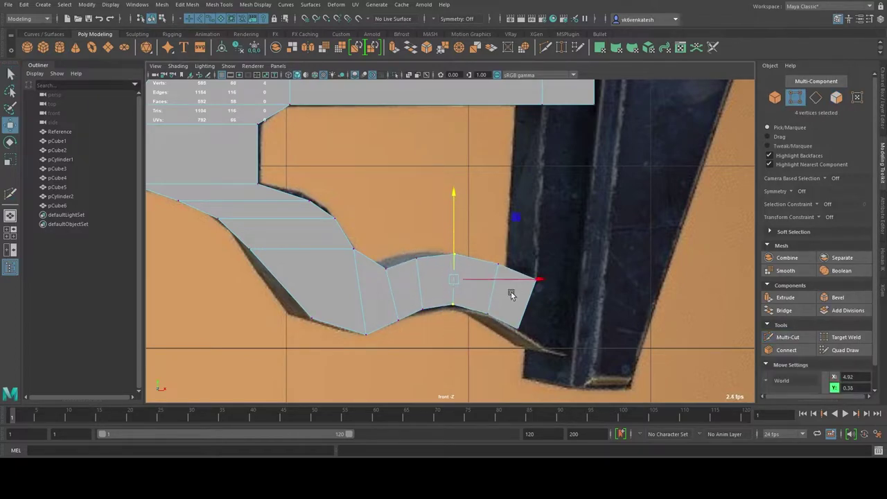
click(530, 331)
shift+drag(528, 305, 573, 333)
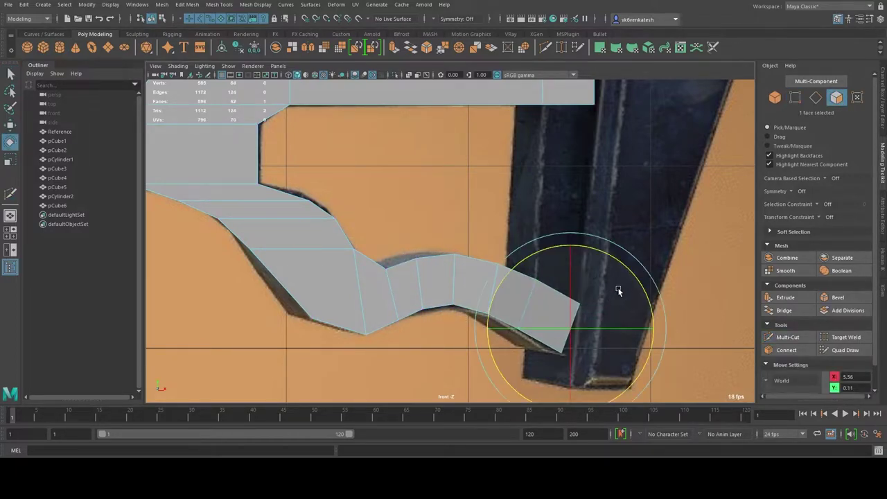
key(F8)
mouse_move(541, 291)
alt+mouse_down()
mouse_move(601, 193)
mouse_move(449, 320)
mouse_move(445, 274)
mouse_move(390, 277)
alt+mouse_up()
Delete the beam end faces and bridge the upper and lower border edges together
click(395, 141)
key(Delete)
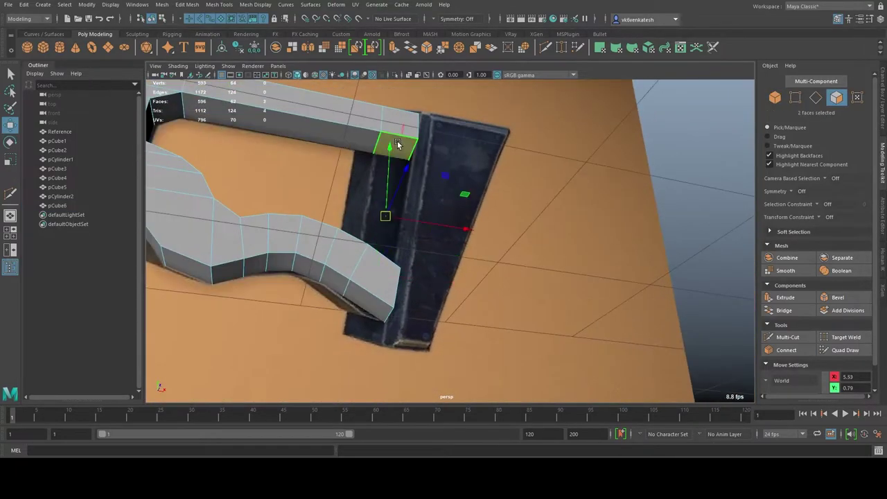
double_click(395, 138)
alt+drag(395, 139, 390, 275)
shift+double_click(390, 275)
click(784, 310)
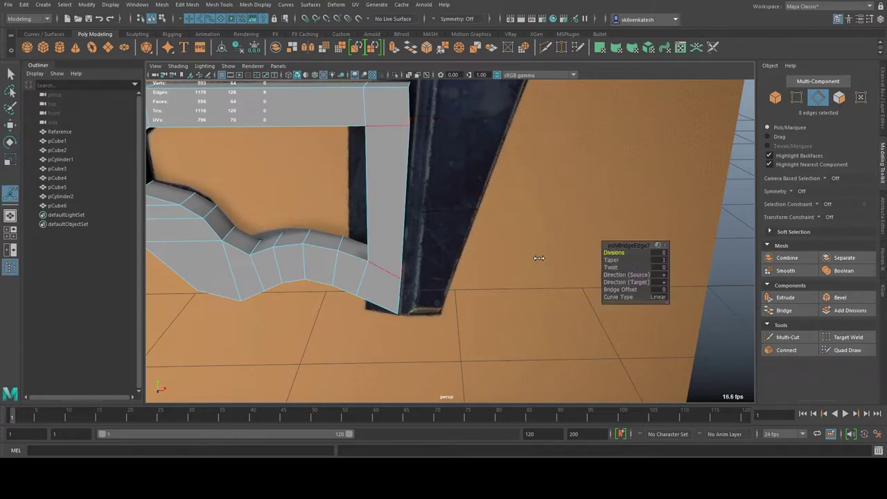
Orbit and zoom around the rifle to inspect the bridged stock joint
alt+drag(586, 258, 621, 180)
key(F8)
mouse_move(621, 179)
alt+right_down()
mouse_move(369, 249)
mouse_move(465, 237)
alt+right_up()
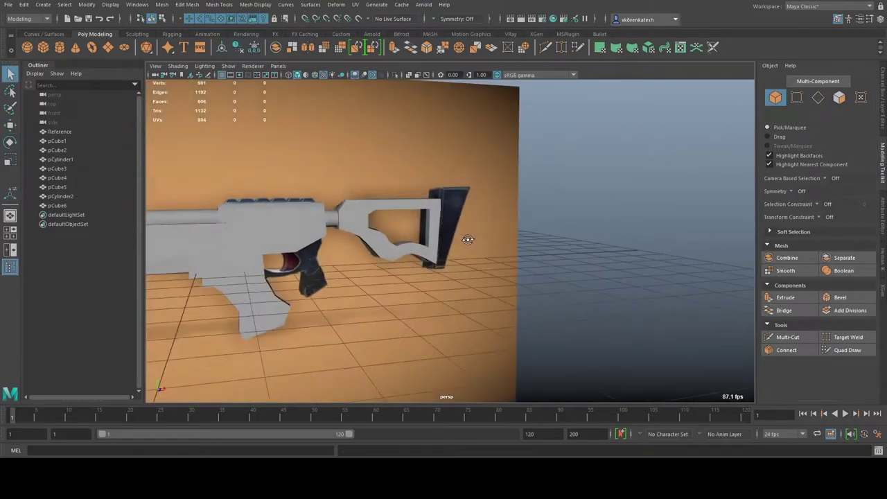
mouse_move(465, 238)
alt+mouse_down()
mouse_move(426, 259)
mouse_move(458, 257)
alt+mouse_up()
key(f)
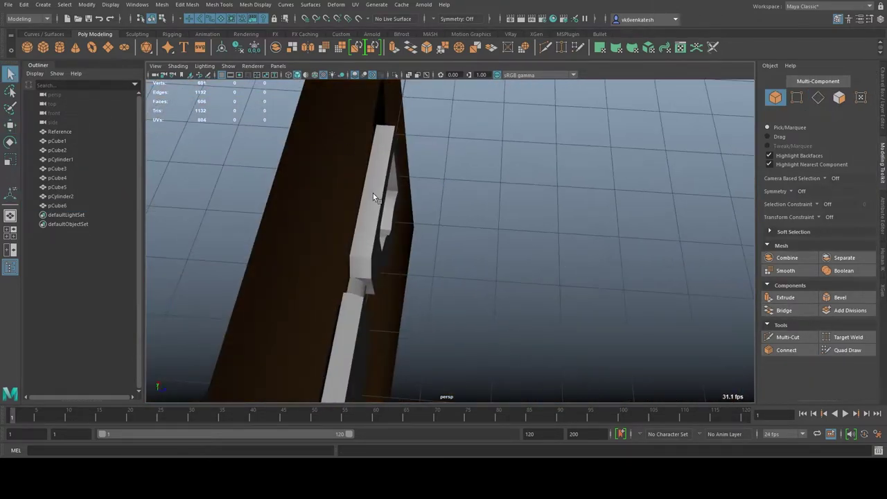
alt+middle_drag(326, 286, 441, 272)
key(w)
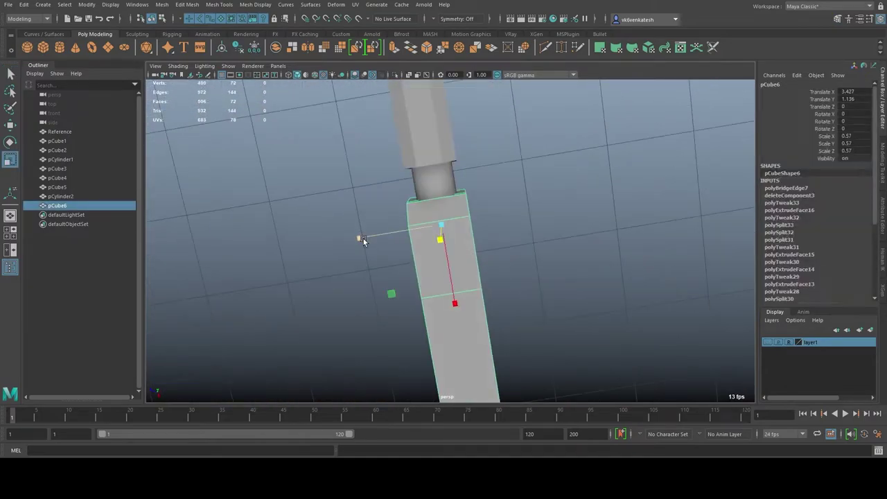
click(360, 238)
alt+right_drag(360, 237, 519, 310)
mouse_move(519, 310)
alt+mouse_down()
mouse_move(609, 261)
mouse_move(363, 238)
mouse_move(424, 257)
alt+mouse_up()
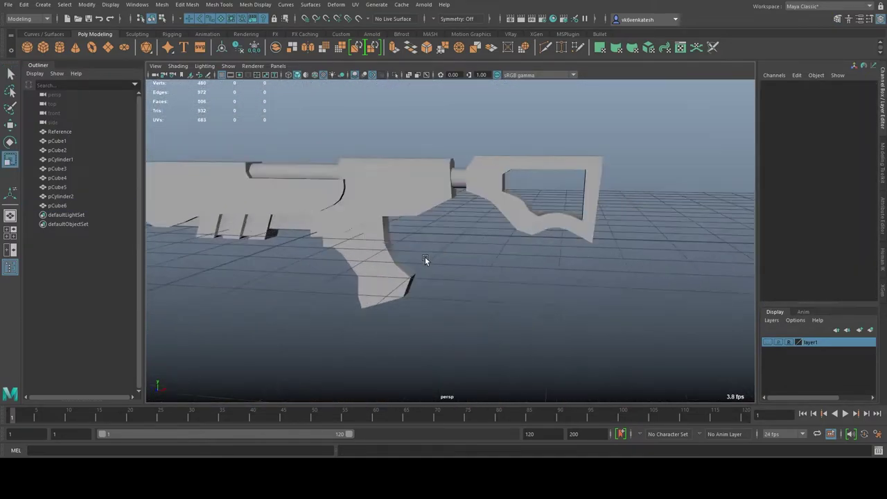
alt+right_drag(425, 256, 617, 230)
Create a new polygon cube for the butt plate and scale it thin horizontally
click(27, 47)
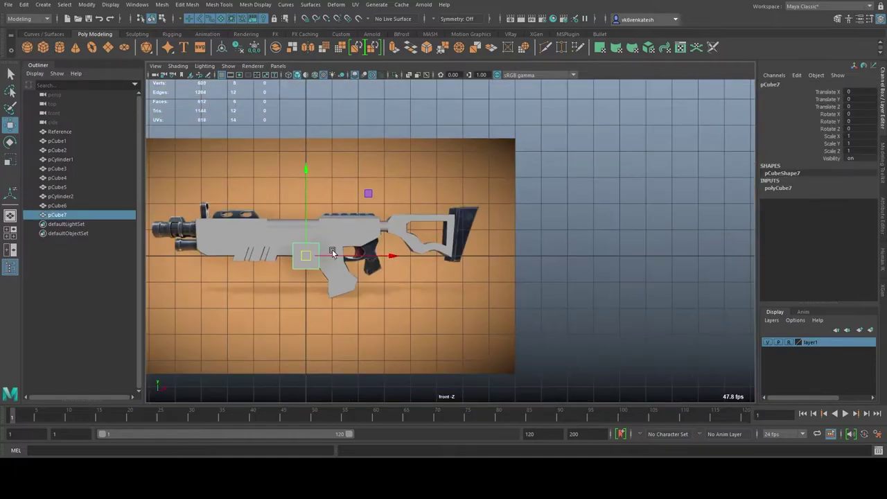
alt+middle_drag(366, 198, 511, 253)
scroll(502, 271, up, 3)
key(e)
key(r)
drag(500, 268, 429, 271)
key(w)
key(e)
key(q)
mouse_move(394, 208)
mouse_down()
mouse_move(426, 229)
mouse_move(429, 133)
mouse_up()
Move the cube to the stock's end and slide its top vertices right to match the reference slant
key(w)
key(F8)
drag(483, 269, 475, 269)
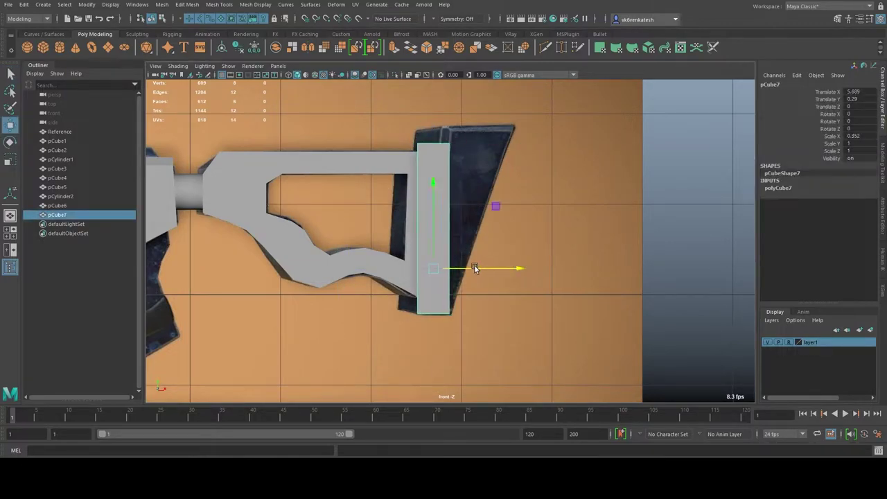
key(F8)
drag(478, 143, 493, 148)
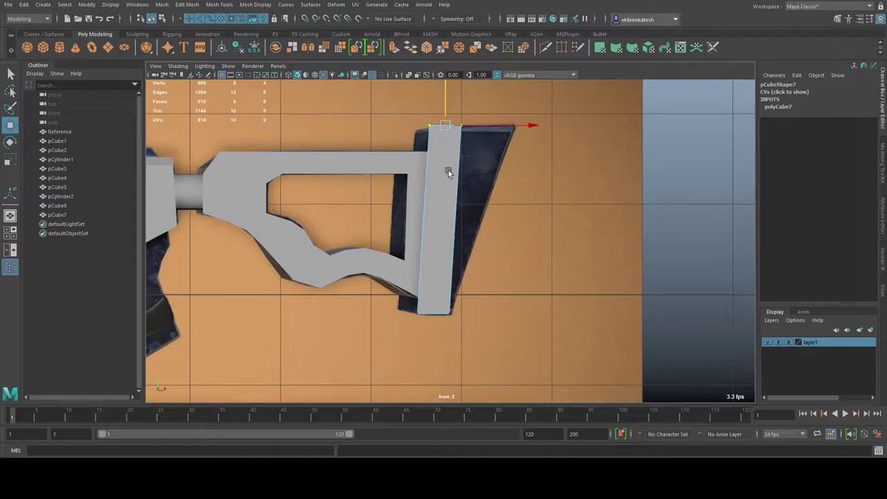
drag(457, 122, 534, 125)
Hide the reference image, orbit around the butt plate, and switch the viewport background to black
key(space)
key(space)
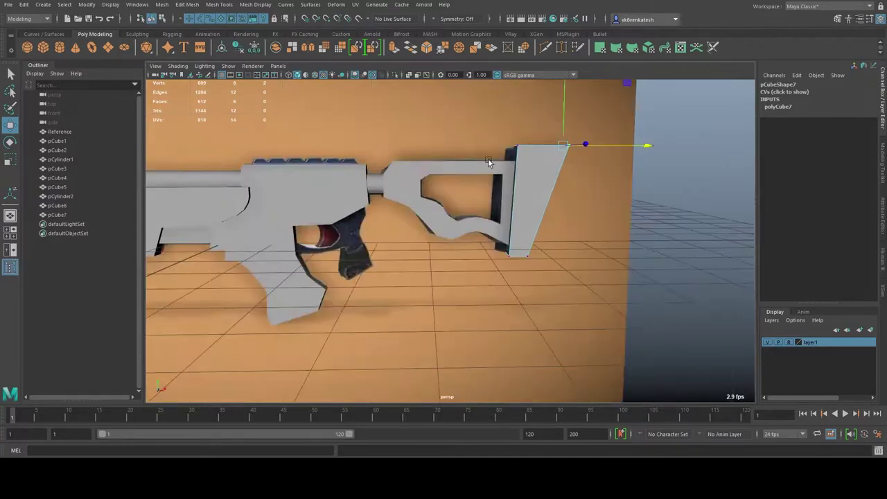
key(F8)
alt+drag(488, 159, 504, 187)
click(767, 341)
alt+drag(751, 338, 501, 263)
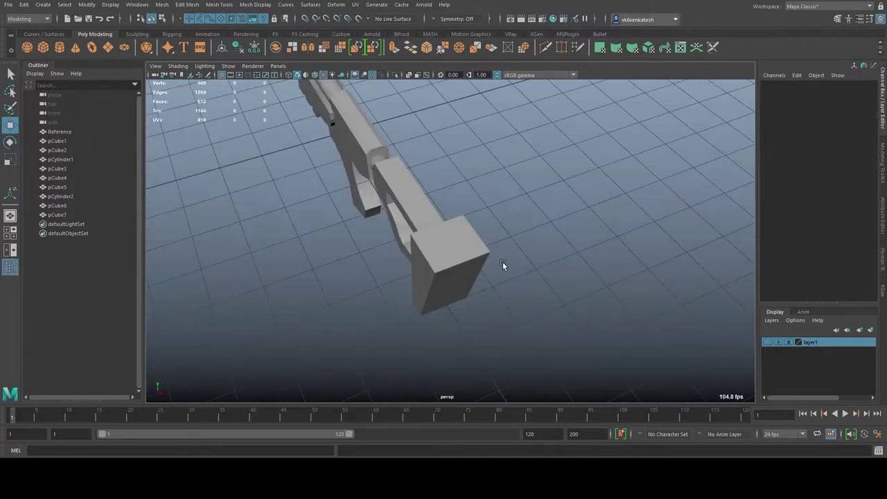
click(501, 263)
mouse_move(584, 247)
alt+mouse_down()
mouse_move(476, 277)
mouse_move(657, 278)
mouse_move(545, 240)
mouse_move(455, 245)
mouse_move(633, 231)
mouse_move(516, 248)
alt+mouse_up()
key(alt+b)
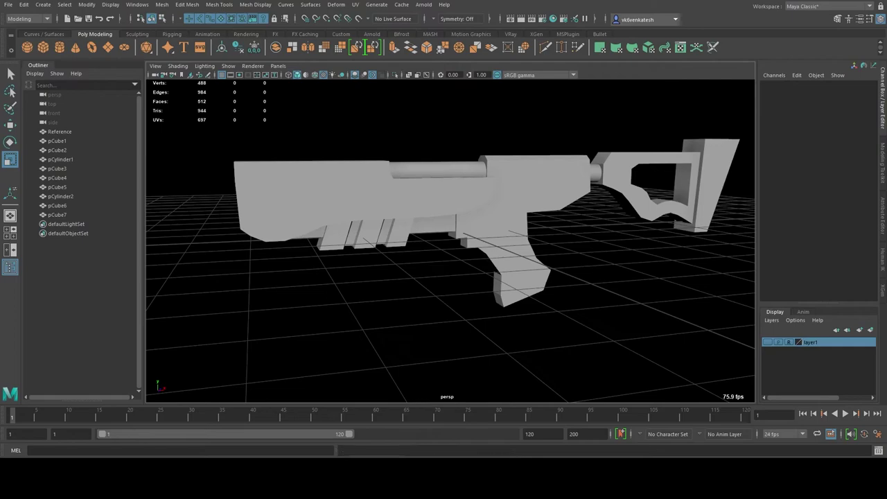
Create a polygon cylinder for the lower barrel and scale it down to barrel thickness
scroll(510, 261, up, 5)
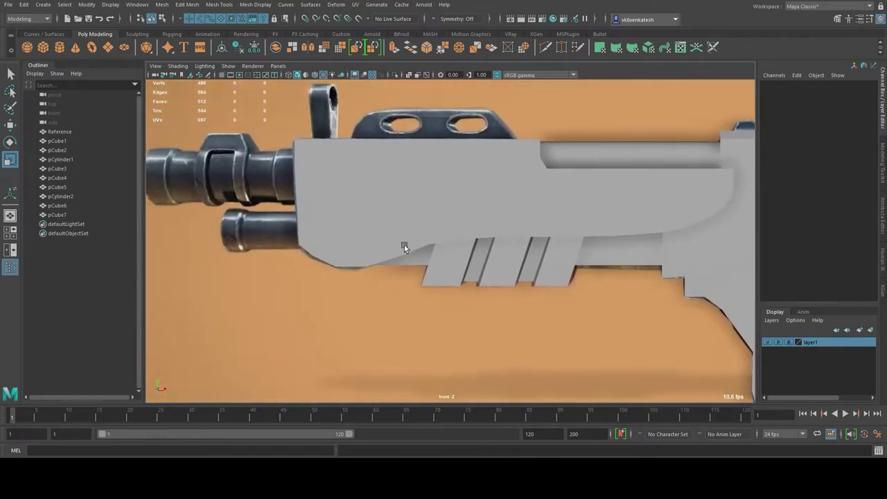
scroll(404, 247, down, 3)
click(60, 47)
scroll(422, 260, up, 3)
key(e)
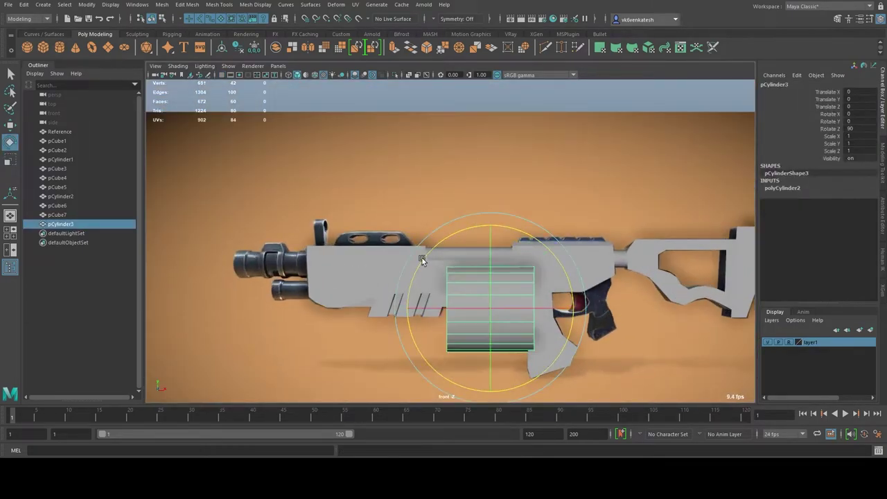
key(w)
mouse_move(491, 308)
mouse_down()
mouse_move(307, 291)
mouse_move(254, 301)
mouse_up()
key(r)
scroll(395, 280, up, 4)
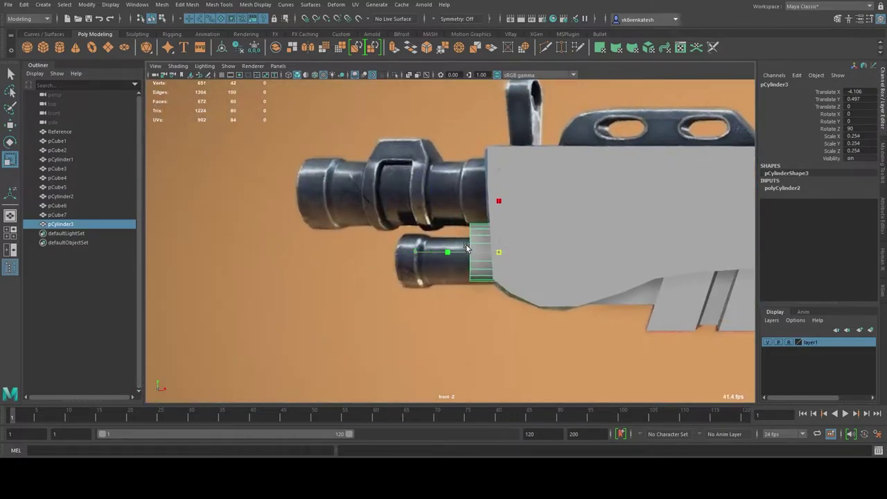
key(w)
mouse_move(467, 248)
mouse_down()
mouse_move(446, 263)
mouse_move(434, 259)
mouse_up()
key(r)
Stretch the cylinder along the lower barrel and add an edge loop near its right end
key(w)
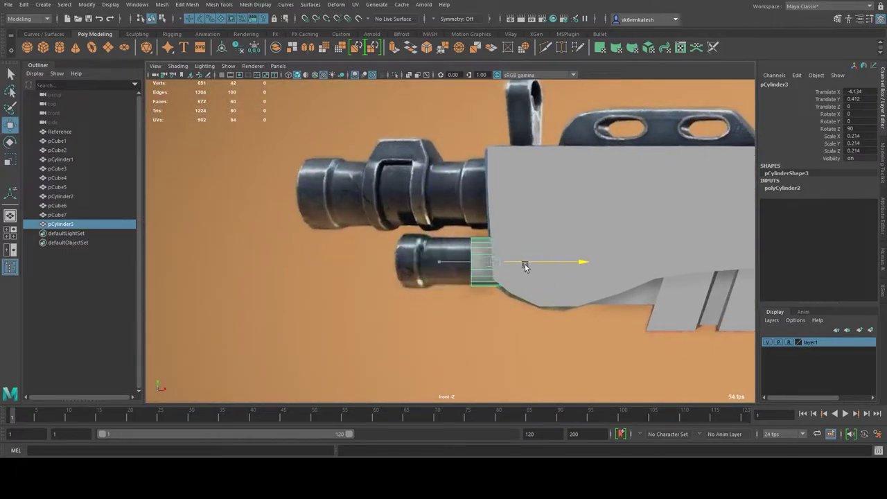
key(F9)
drag(405, 229, 435, 294)
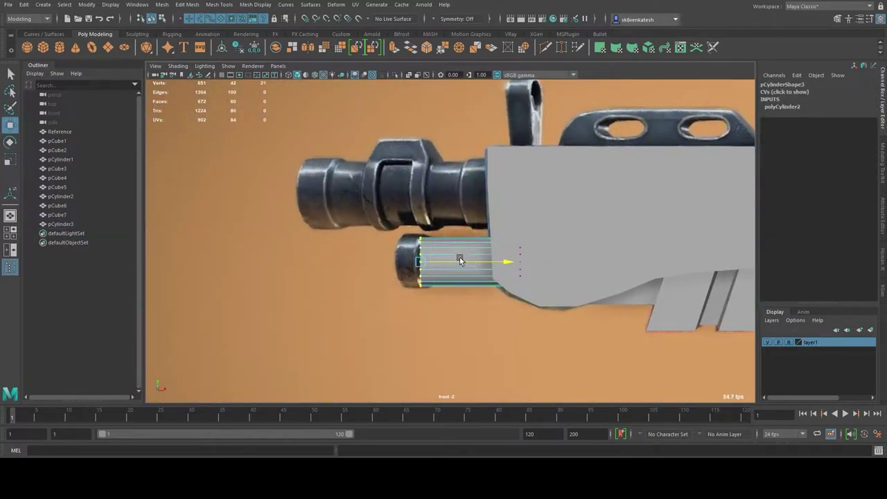
shift+right_drag(435, 251, 450, 270)
scroll(457, 277, up, 2)
ctrl+click(417, 253)
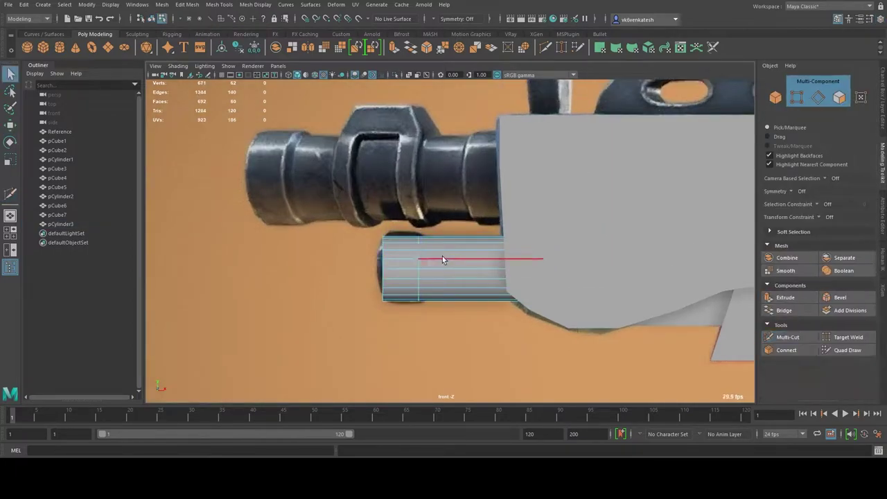
key(F8)
key(w)
Duplicate the barrel onto the upper barrel and stretch the copy's right end toward the receiver
key(ctrl+d)
mouse_move(509, 255)
mouse_down()
mouse_move(510, 182)
mouse_move(446, 159)
mouse_move(457, 177)
mouse_move(478, 180)
mouse_up()
key(r)
key(w)
key(F9)
drag(440, 129, 482, 229)
mouse_move(483, 182)
mouse_down()
mouse_move(564, 183)
mouse_move(499, 180)
mouse_up()
Insert an edge loop on the upper barrel copy, then frame it and view its attributes
key(F8)
shift+right_drag(498, 180, 463, 185)
key(q)
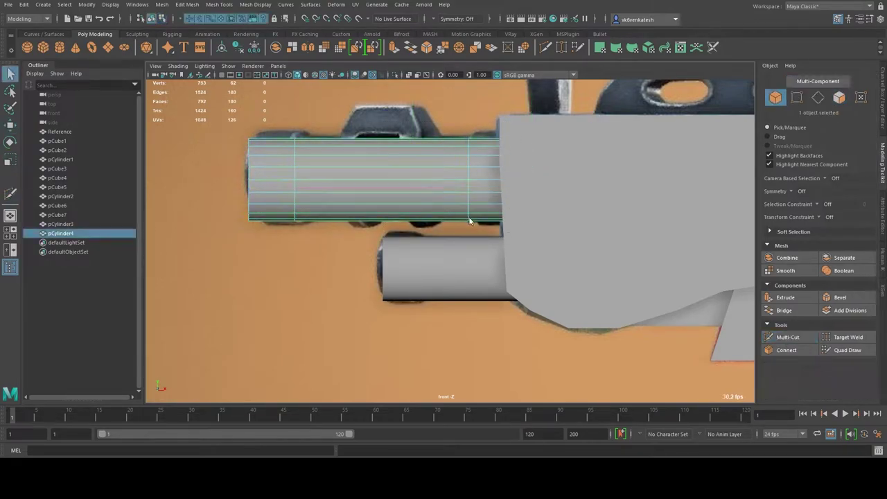
mouse_move(467, 187)
alt+mouse_down()
mouse_move(381, 248)
mouse_move(307, 236)
alt+mouse_up()
key(f)
key(ctrl+a)
Hollow the first barrel's muzzle: extrude the end cap with offset, push it inward, delete it
key(ctrl+F11)
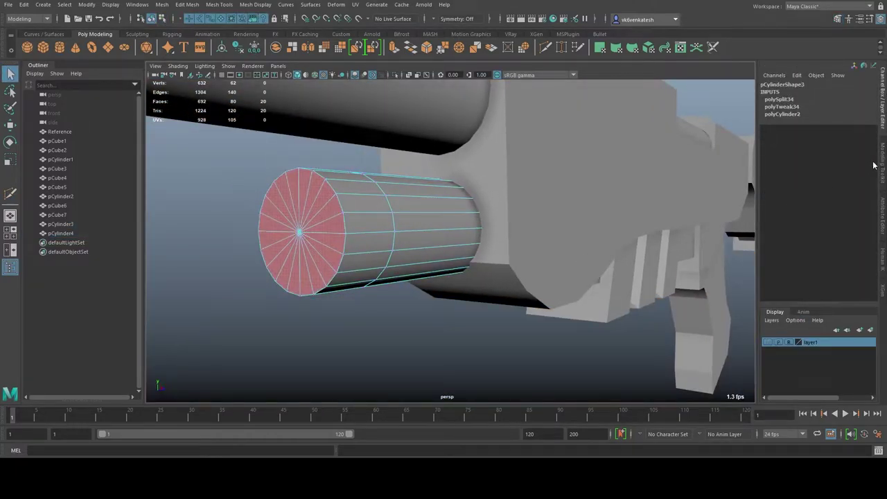
click(881, 161)
click(785, 297)
click(610, 267)
drag(529, 317, 528, 341)
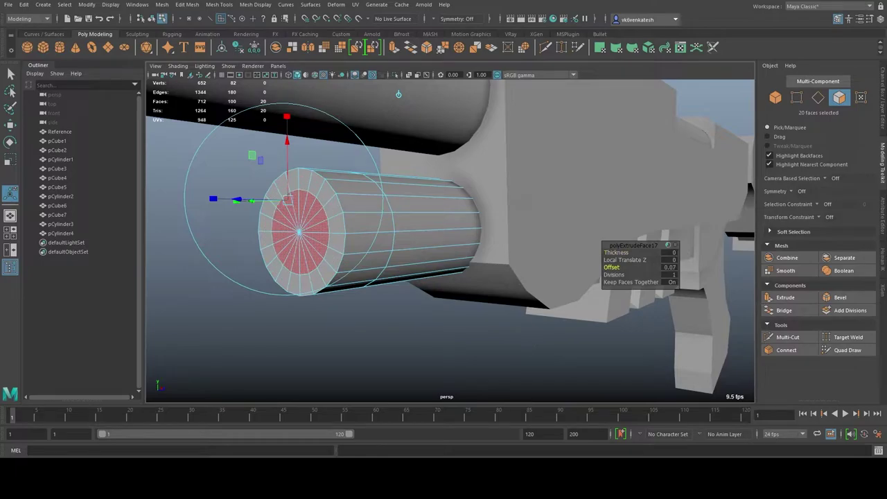
drag(566, 270, 503, 318)
click(785, 298)
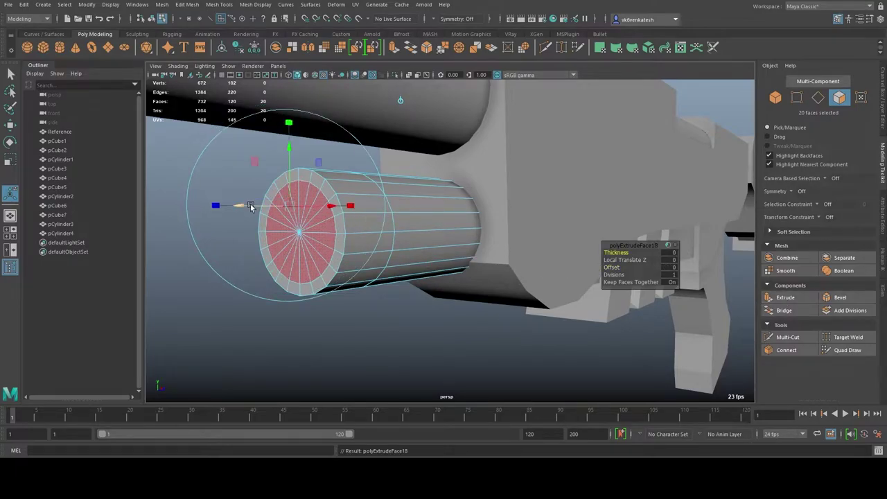
mouse_move(478, 229)
mouse_down()
mouse_move(418, 220)
mouse_move(445, 233)
mouse_move(418, 205)
mouse_move(470, 260)
mouse_move(396, 217)
mouse_move(346, 129)
mouse_up()
key(Delete)
Extrude the muzzle face ring outward into a raised collar
click(402, 218)
double_click(402, 218)
key(ctrl+e)
mouse_move(347, 129)
alt+right_down()
mouse_move(352, 172)
mouse_move(388, 159)
alt+right_up()
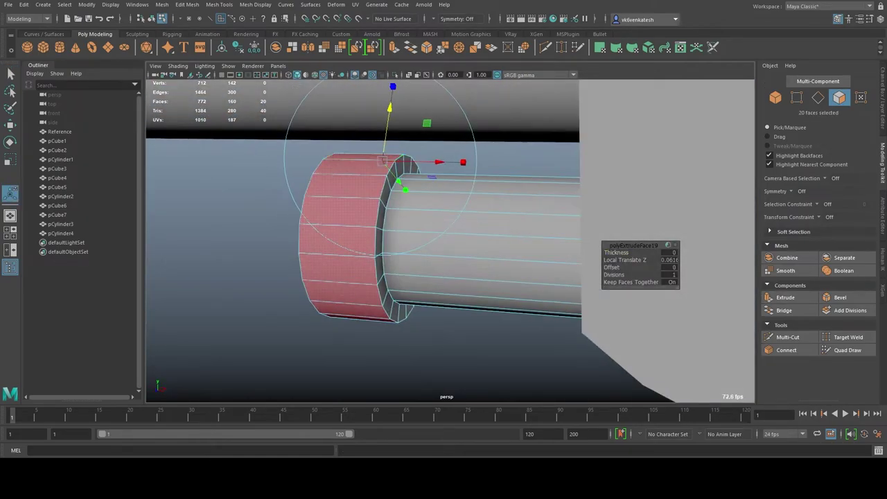
click(481, 158)
Open the upper barrel's muzzle by extruding its end cap, insetting it and pushing it inward
alt+drag(481, 158, 463, 238)
click(463, 238)
alt+right_drag(464, 238, 437, 208)
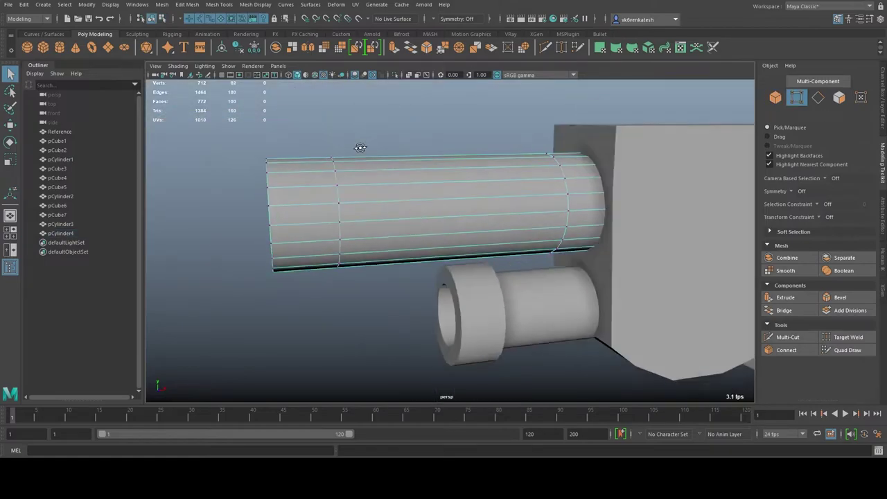
alt+drag(436, 208, 388, 221)
key(F11)
drag(274, 149, 384, 298)
key(ctrl+e)
click(611, 267)
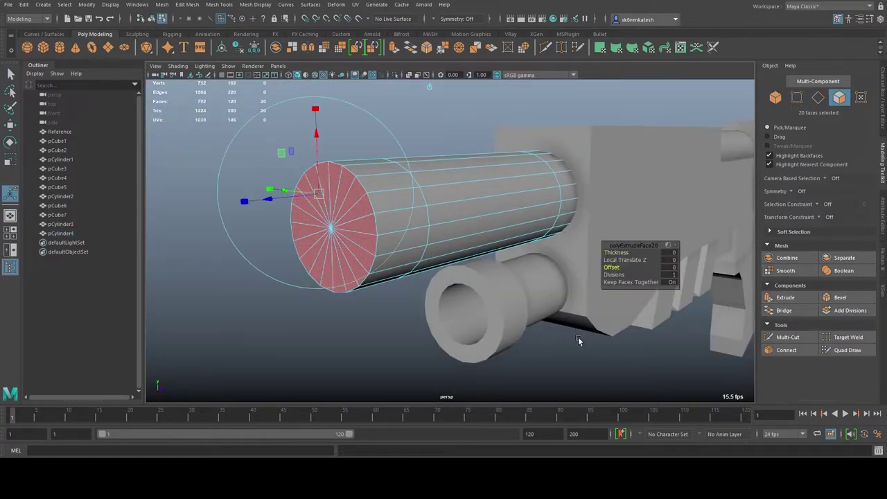
middle_drag(580, 340, 575, 341)
mouse_move(298, 200)
mouse_down()
mouse_move(601, 217)
mouse_move(590, 168)
mouse_move(559, 164)
mouse_up()
key(q)
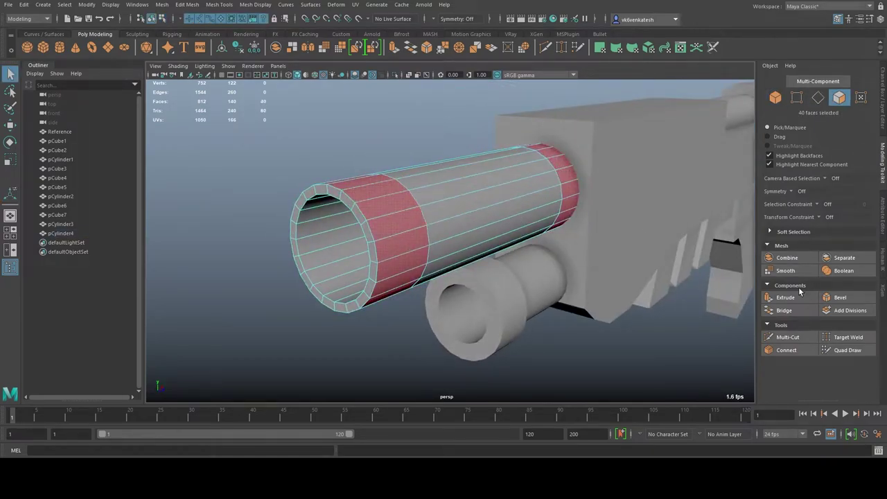
Extrude the two barrel-end face rings outward into collars, then view the whole rifle on black
click(799, 295)
drag(307, 111, 312, 118)
alt+middle_drag(312, 115, 285, 126)
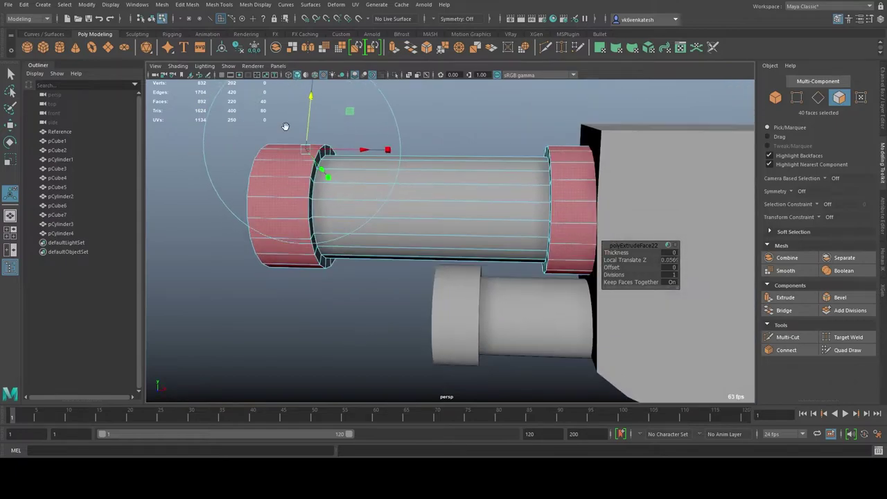
mouse_move(404, 183)
alt+mouse_down()
mouse_move(594, 218)
mouse_move(573, 235)
alt+mouse_up()
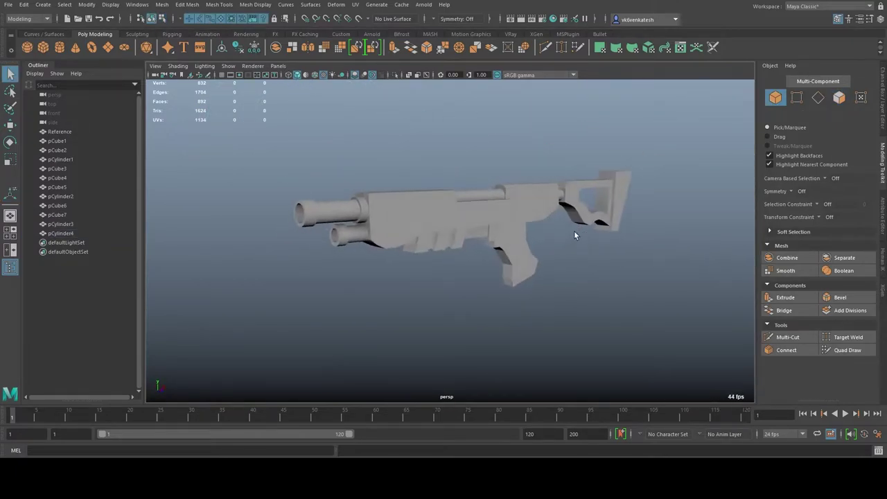
key(alt+b)
Frame the upper barrel and shift its end vertices along its length
key(a)
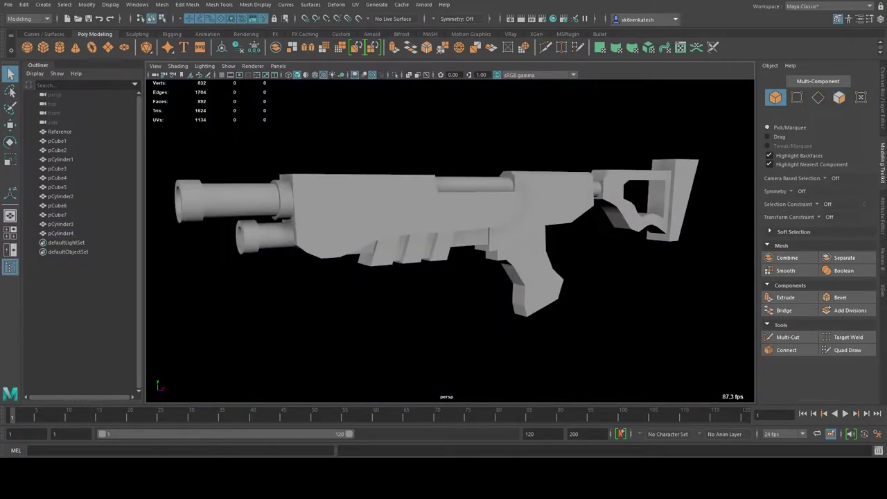
click(262, 202)
key(f)
alt+drag(429, 232, 394, 232)
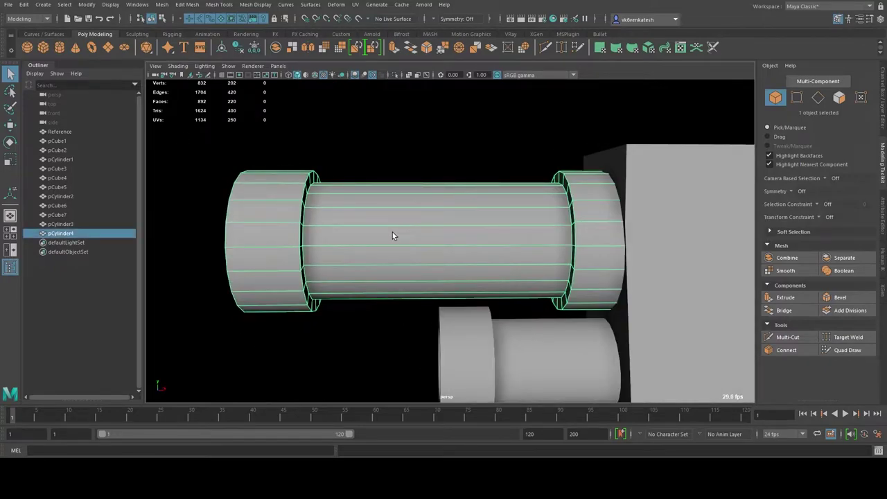
alt+drag(542, 236, 384, 238)
shift+right_drag(384, 238, 385, 237)
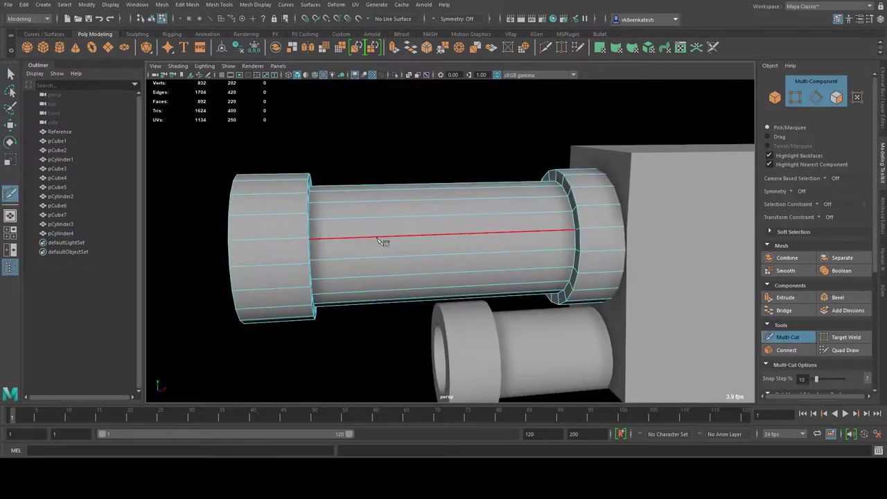
scroll(381, 241, down, 5)
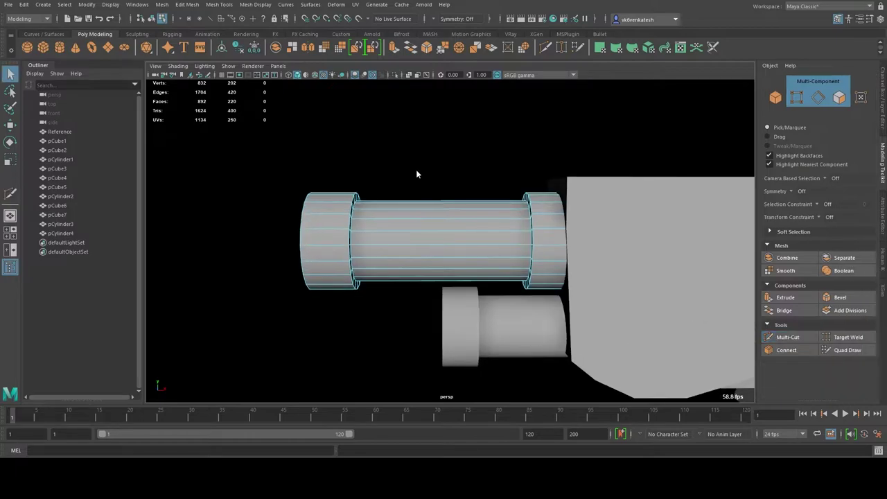
key(w)
middle_drag(443, 173, 475, 171)
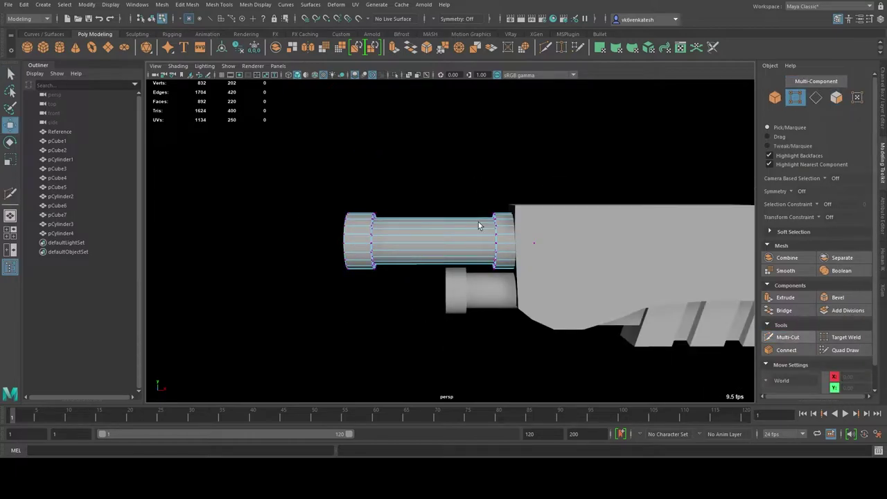
scroll(478, 226, up, 3)
shift+right_drag(360, 245, 361, 245)
scroll(360, 245, up, 2)
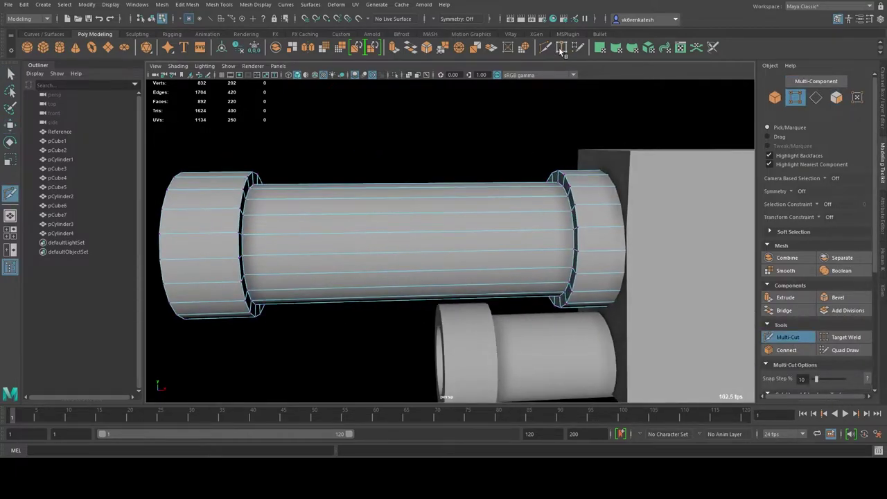
Try adding edge loops along the barrel, then undo and delete the extra loops
click(341, 34)
ctrl+click(352, 236)
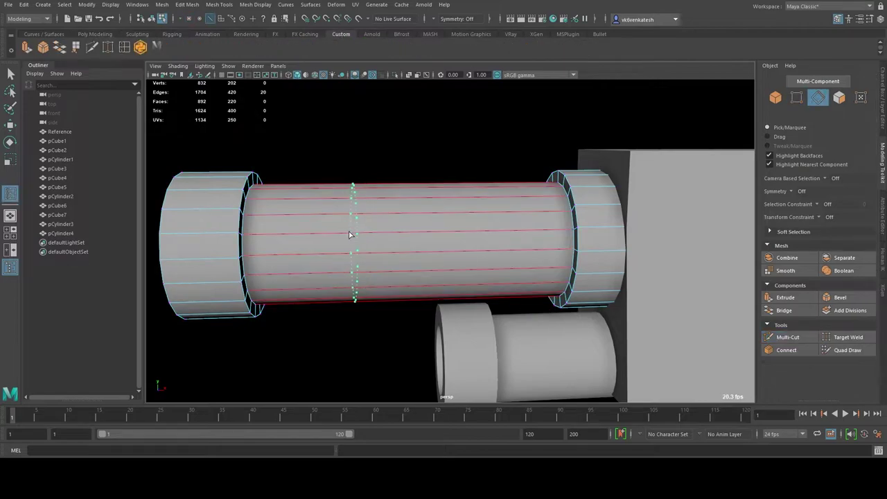
key(ctrl+z)
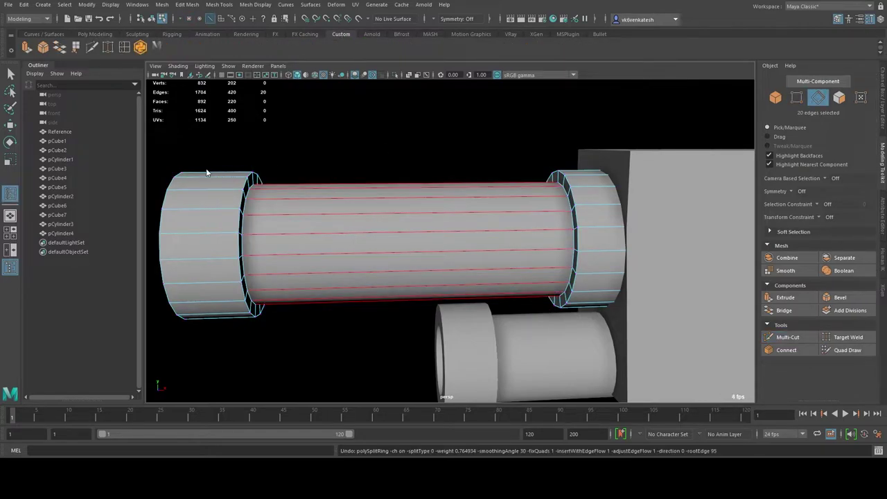
ctrl+click(388, 217)
mouse_move(388, 214)
alt+mouse_down()
mouse_move(368, 151)
mouse_move(471, 191)
alt+mouse_up()
key(ctrl+z)
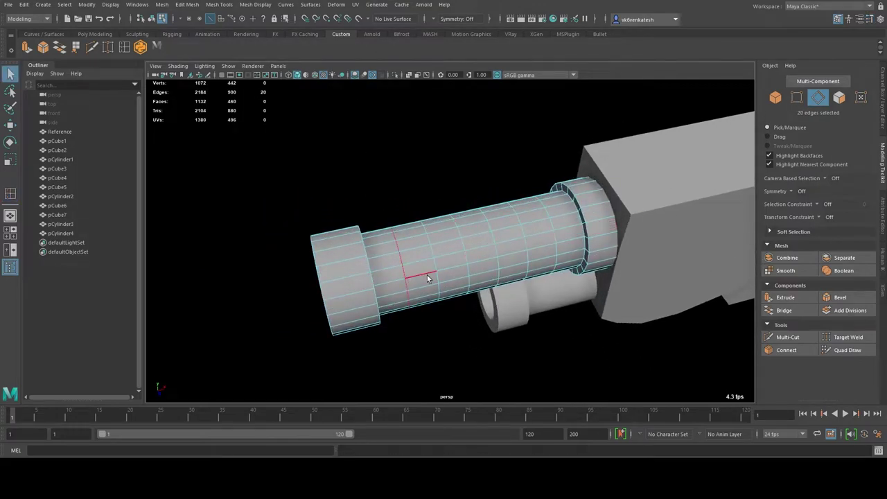
alt+drag(427, 275, 469, 294)
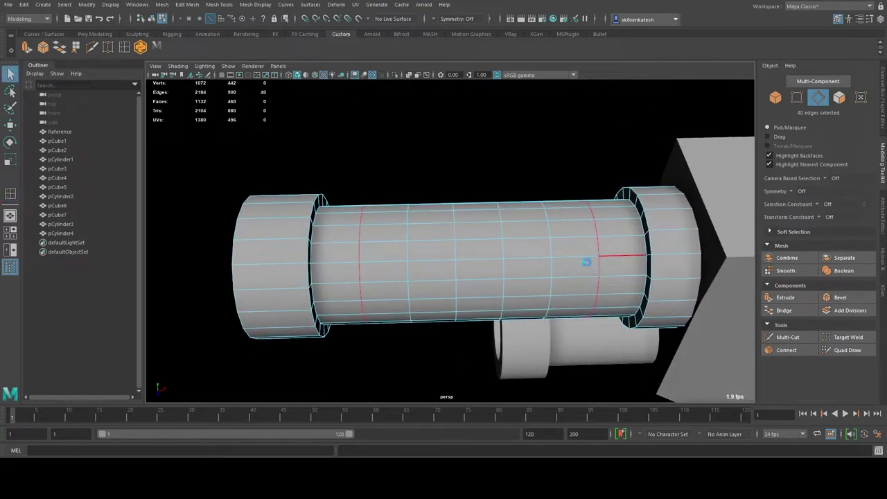
key(Delete)
Extrude two face loops around the barrel into raised bands
key(F11)
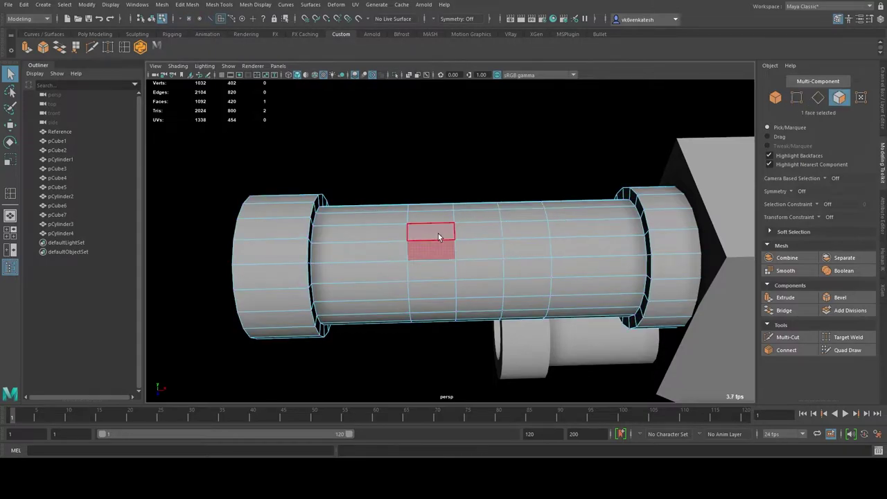
double_click(438, 234)
shift+double_click(534, 234)
mouse_move(534, 234)
alt+mouse_down()
mouse_move(610, 225)
mouse_move(408, 273)
alt+mouse_up()
key(space)
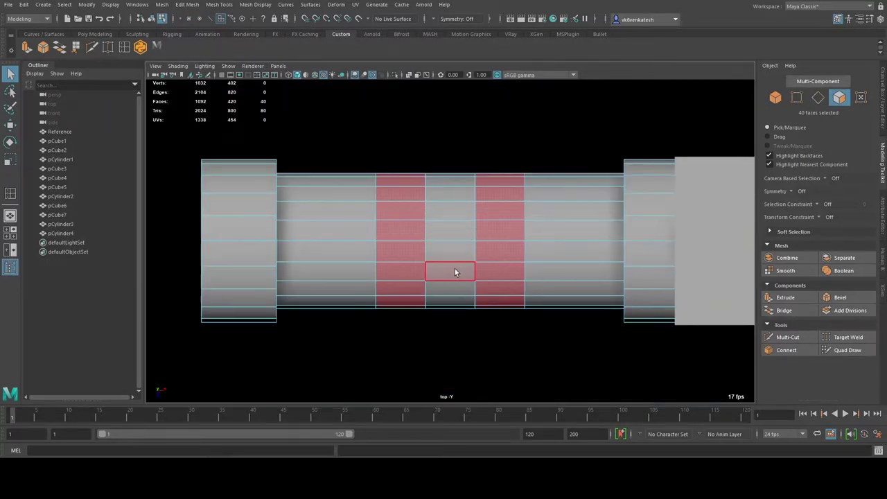
key(space)
drag(514, 264, 417, 210)
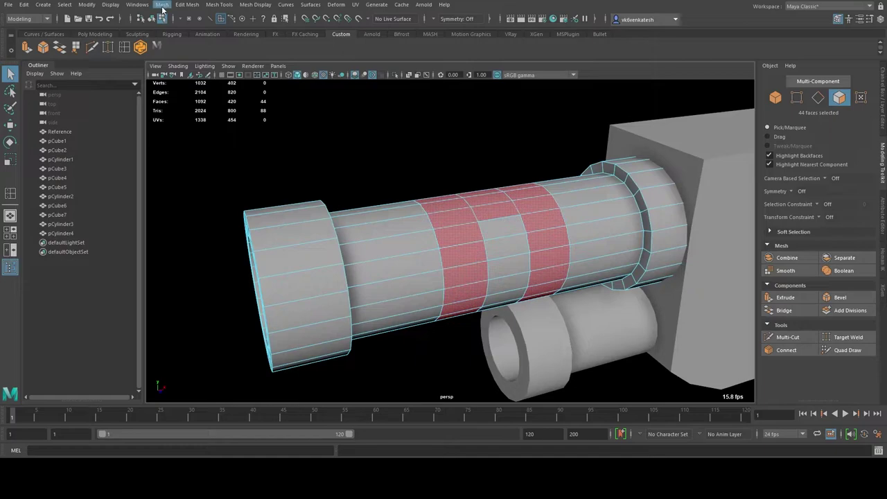
key(ctrl+e)
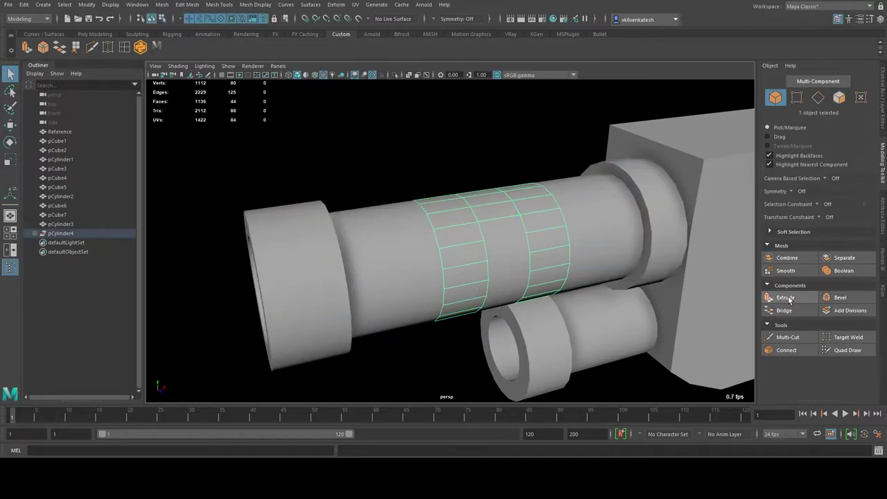
drag(408, 177, 407, 168)
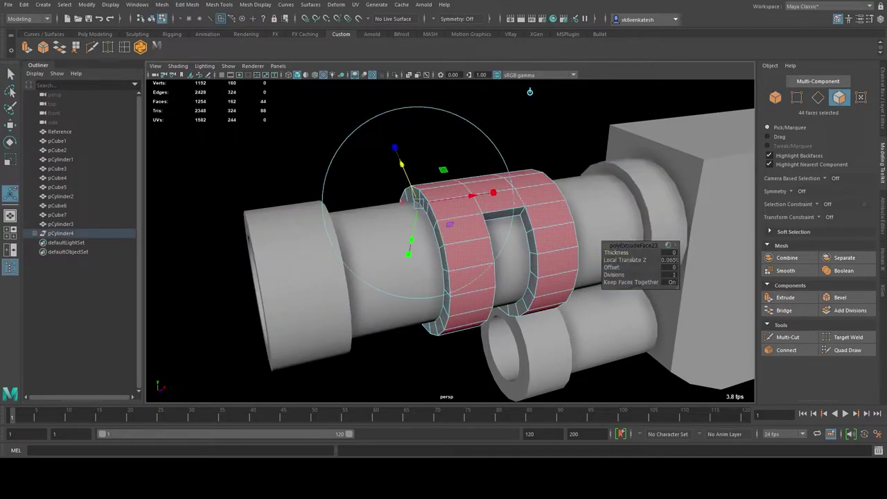
Extrude twelve band faces upward into a raised flat clamp block and scale them
mouse_move(416, 208)
alt+mouse_down()
mouse_move(471, 208)
mouse_move(449, 153)
mouse_move(485, 224)
mouse_move(614, 237)
mouse_move(614, 266)
alt+mouse_up()
click(468, 215)
shift+click(509, 201)
key(ctrl+e)
mouse_move(615, 324)
alt+mouse_down()
mouse_move(416, 160)
mouse_move(457, 189)
mouse_move(580, 180)
mouse_move(475, 188)
mouse_move(670, 268)
mouse_move(550, 182)
mouse_move(568, 251)
alt+mouse_up()
key(ctrl+z)
key(ctrl+e)
key(r)
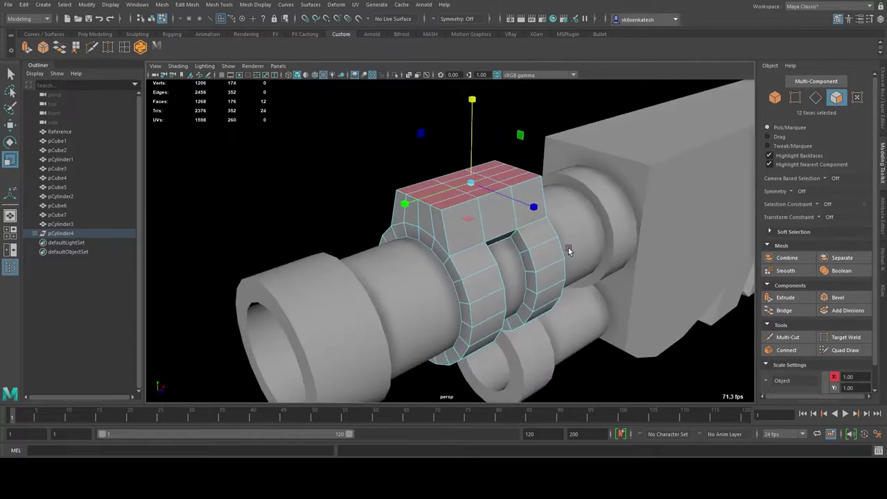
mouse_move(527, 202)
alt+mouse_down()
mouse_move(485, 207)
mouse_move(534, 226)
alt+mouse_up()
scroll(481, 233, down, 3)
Hide the two grey blockout pieces, pCube2 and pCube5
key(F8)
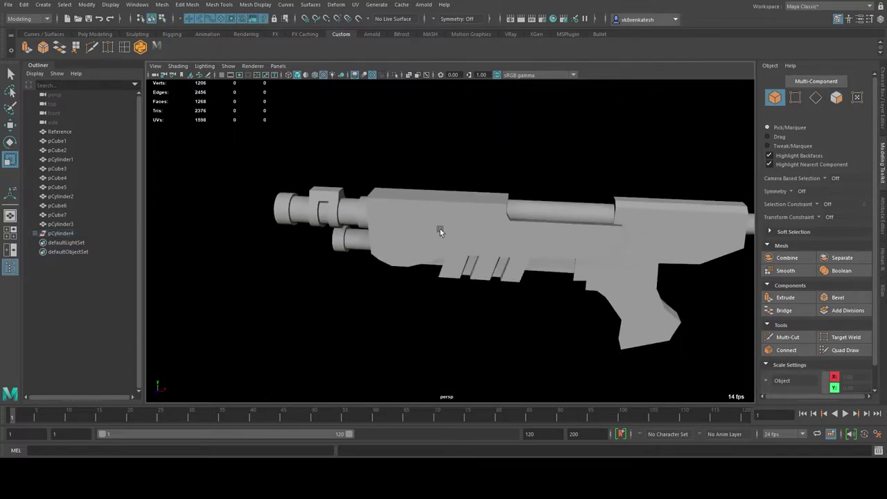
scroll(534, 226, down, 3)
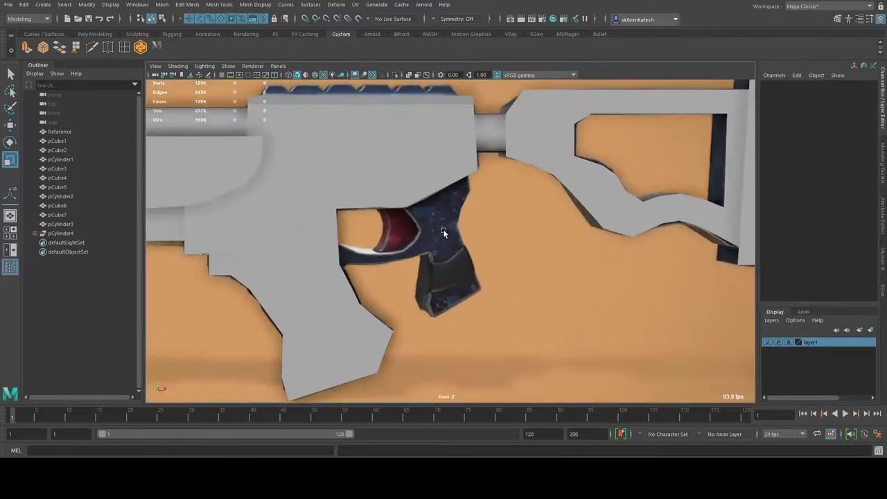
click(411, 198)
shift+click(358, 257)
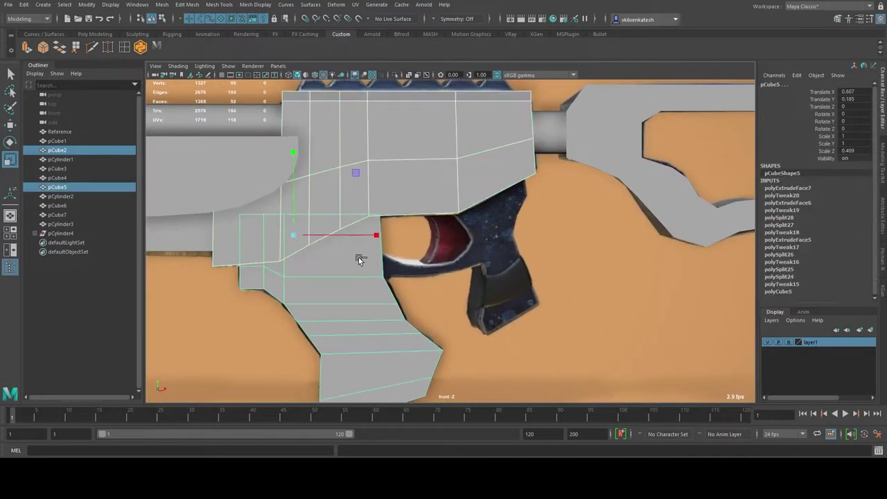
key(ctrl+h)
Create a new polygon cube at the trigger area, scaled to about 0.318
click(95, 34)
click(43, 47)
mouse_move(227, 255)
mouse_down()
mouse_move(495, 243)
mouse_move(515, 353)
mouse_move(497, 353)
mouse_up()
scroll(494, 243, up, 3)
key(r)
key(w)
alt+middle_drag(510, 350, 510, 271)
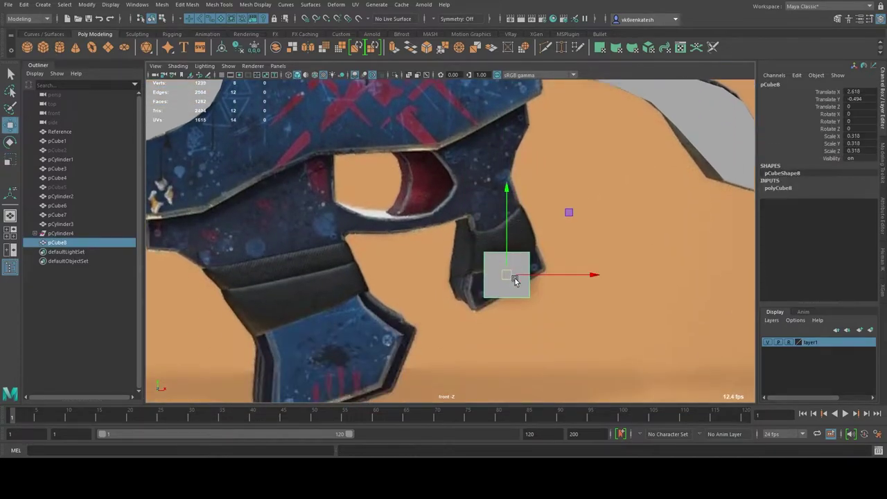
mouse_move(510, 270)
mouse_down()
mouse_move(493, 287)
mouse_move(554, 343)
mouse_up()
scroll(446, 220, up, 2)
Slant the cube by raising its right edge, then extrude its top face upward
key(F9)
click(483, 279)
drag(544, 306, 578, 251)
drag(554, 220, 561, 234)
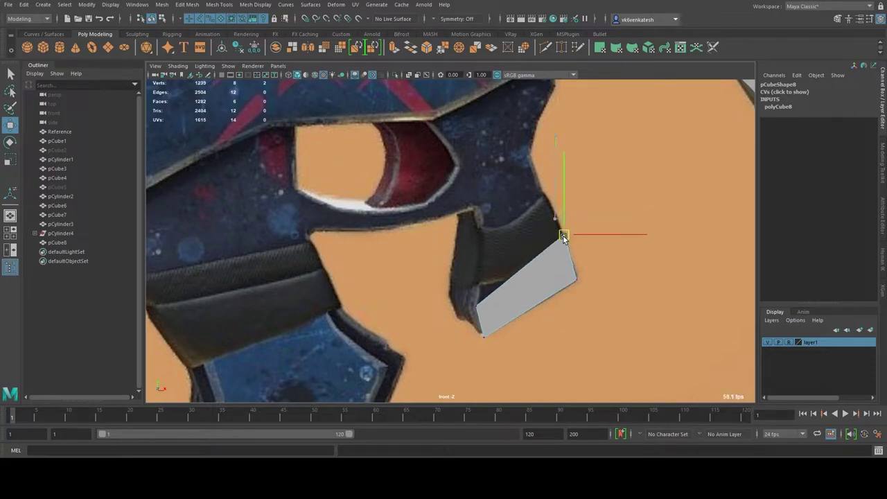
key(ctrl+z)
key(F8)
click(530, 279)
key(ctrl+e)
drag(515, 263, 500, 190)
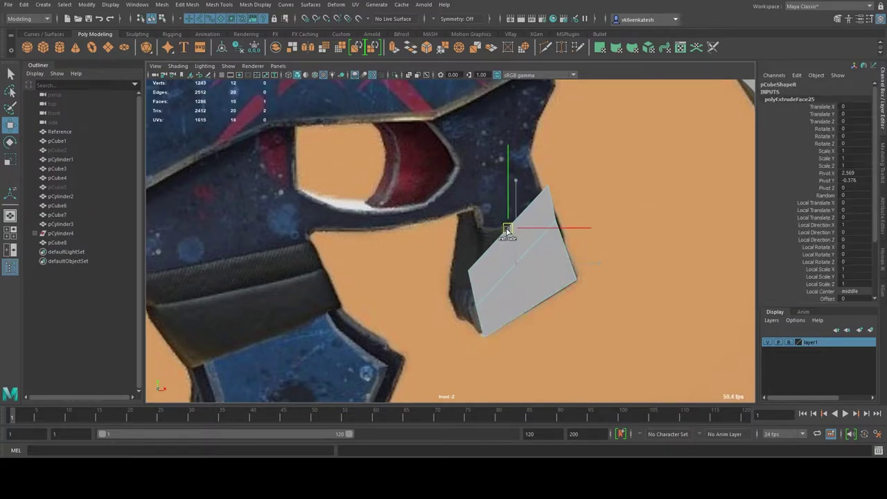
Move the extrusion's top vertex left to follow the reference
key(F9)
click(531, 148)
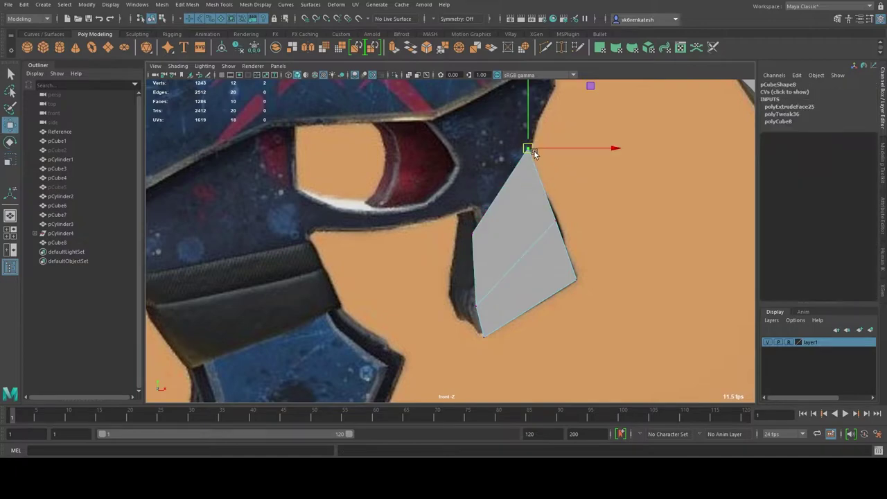
drag(514, 233, 475, 206)
shift+right_drag(475, 206, 480, 224)
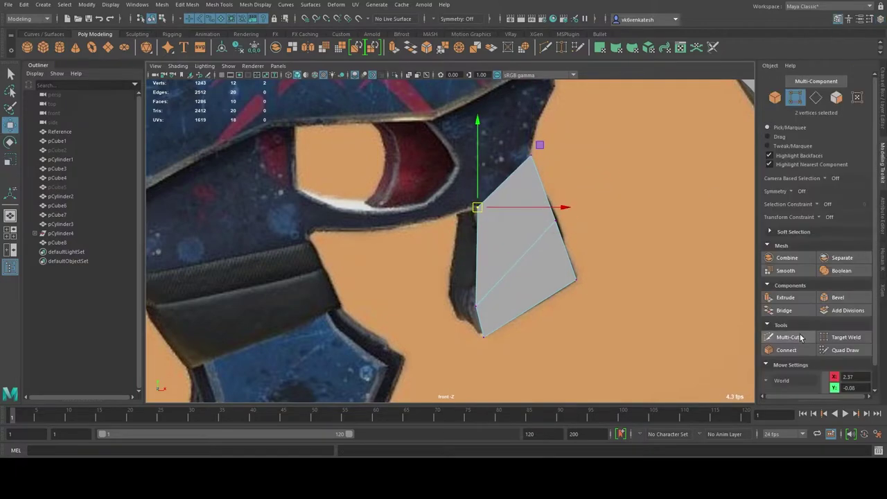
key(w)
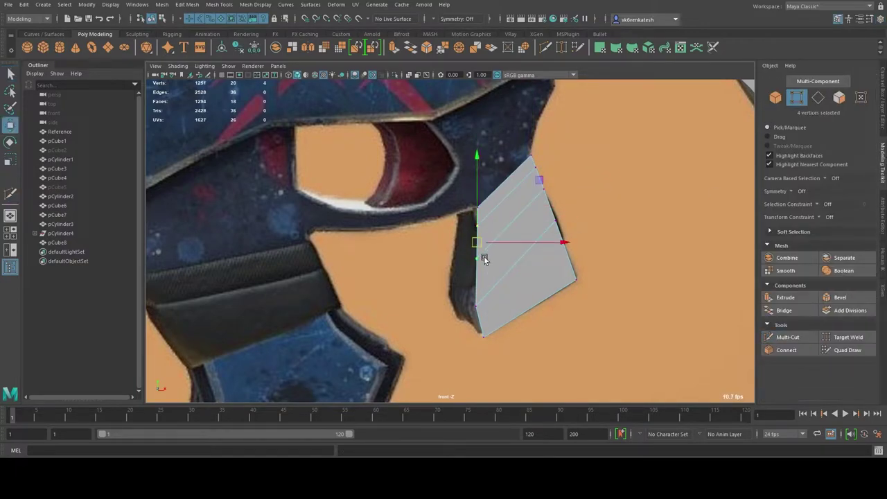
click(477, 251)
scroll(499, 250, up, 2)
Extrude the plate's top face in three more angled sections, adjusting corner vertices
key(ctrl+F11)
click(525, 289)
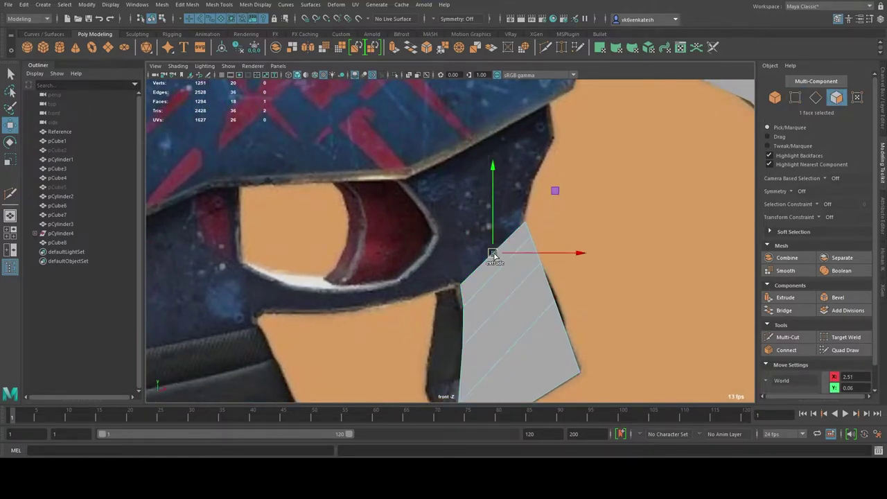
shift+drag(494, 254, 471, 206)
drag(501, 175, 528, 183)
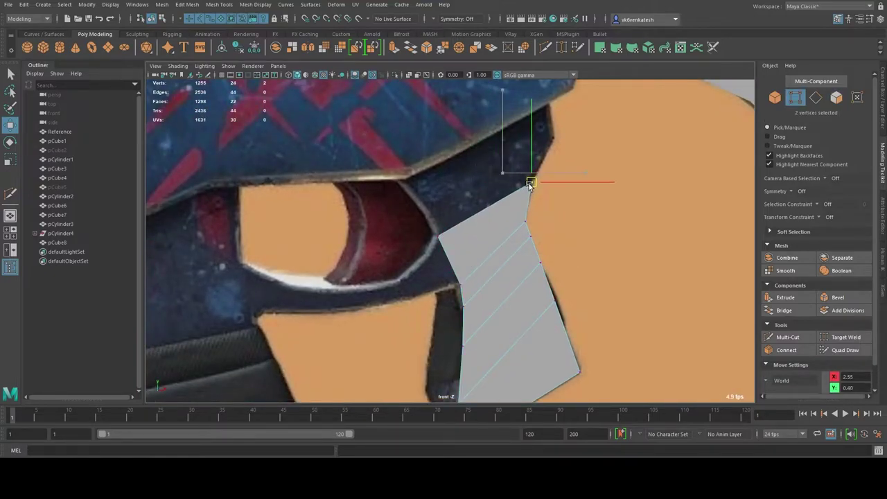
key(ctrl+F11)
mouse_move(480, 206)
shift+mouse_down()
mouse_move(459, 163)
mouse_move(469, 133)
shift+mouse_up()
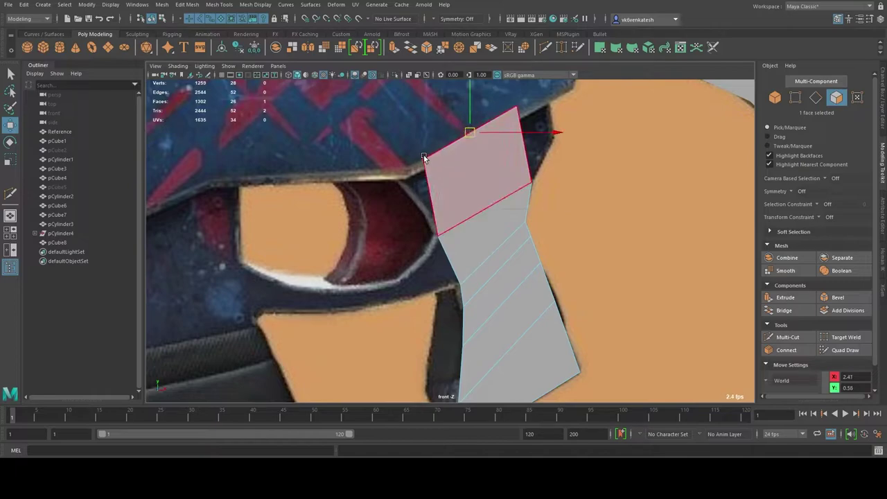
drag(420, 158, 381, 158)
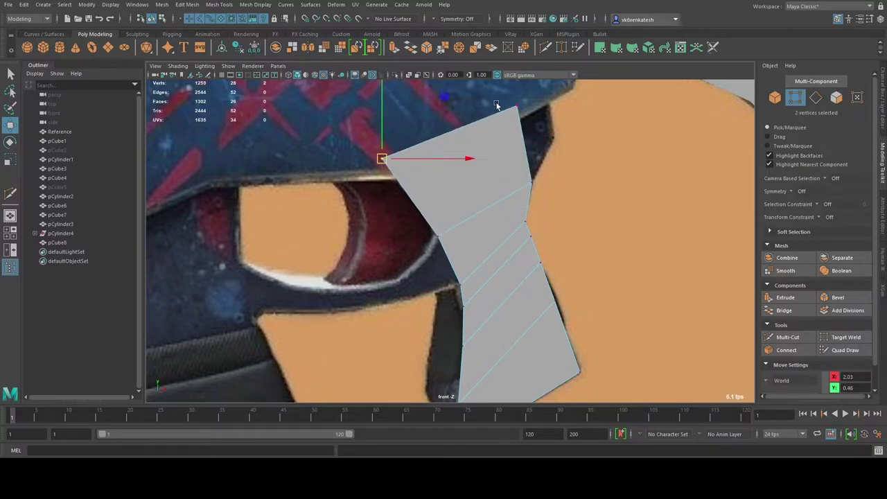
click(494, 157)
shift+drag(519, 140, 554, 119)
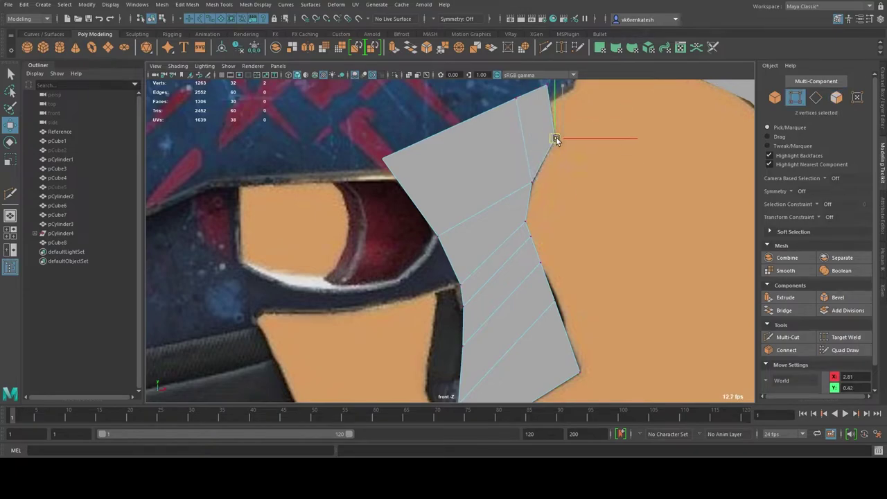
Cut new edges across the plate, move its top-left vertices, and extrude the trigger-side face
shift+right_drag(447, 199, 414, 187)
key(Return)
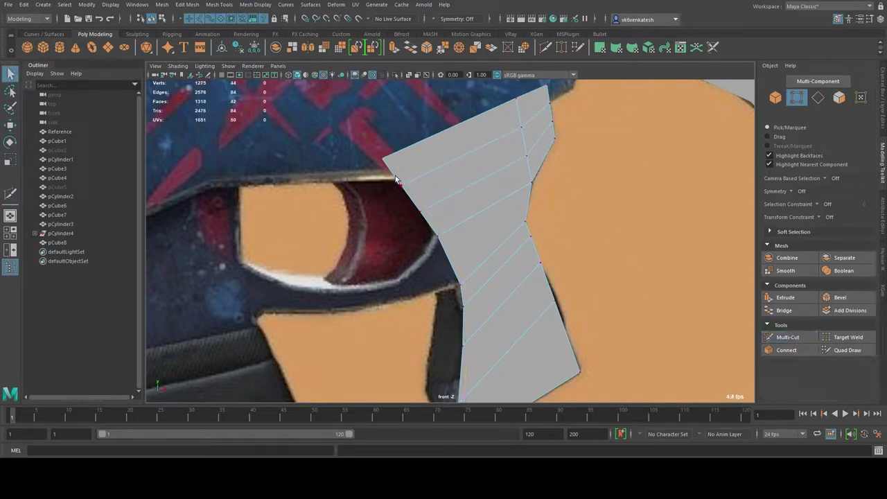
key(w)
click(382, 158)
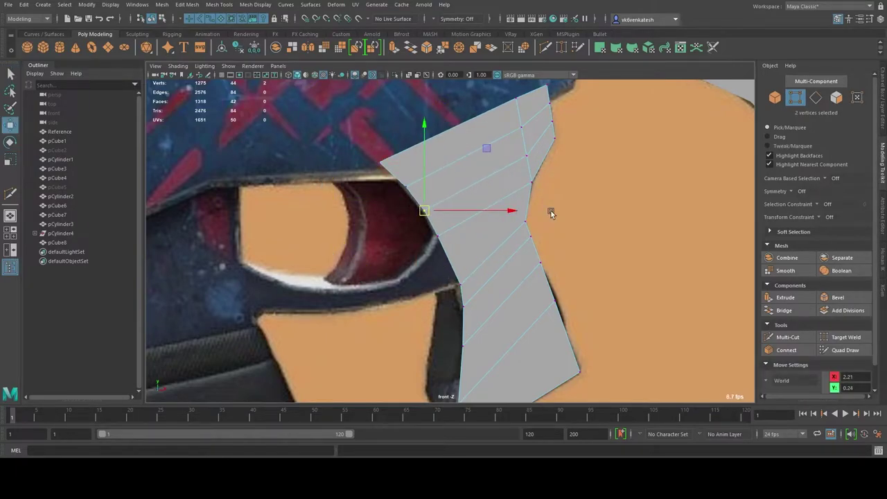
scroll(526, 257, down, 3)
scroll(449, 213, up, 2)
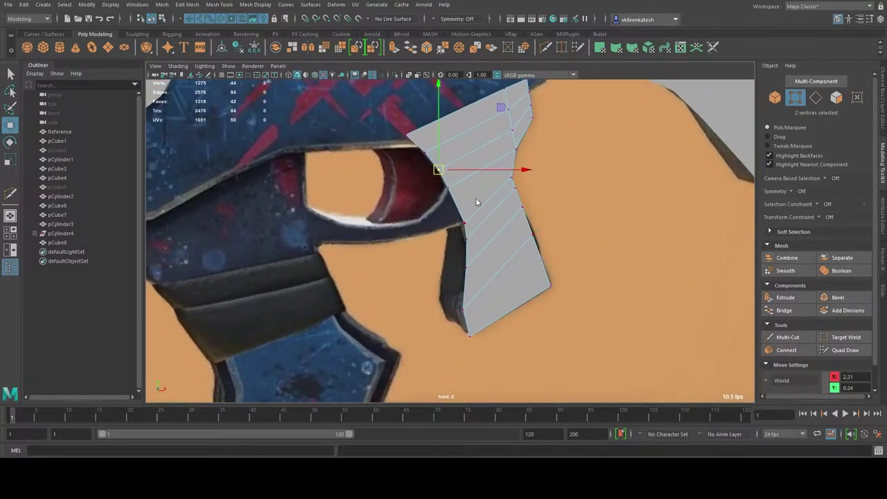
click(485, 154)
key(ctrl+e)
scroll(471, 173, up, 2)
Pull the extruded side face far left into a bar and lower its bottom-left vertices
drag(451, 192, 413, 177)
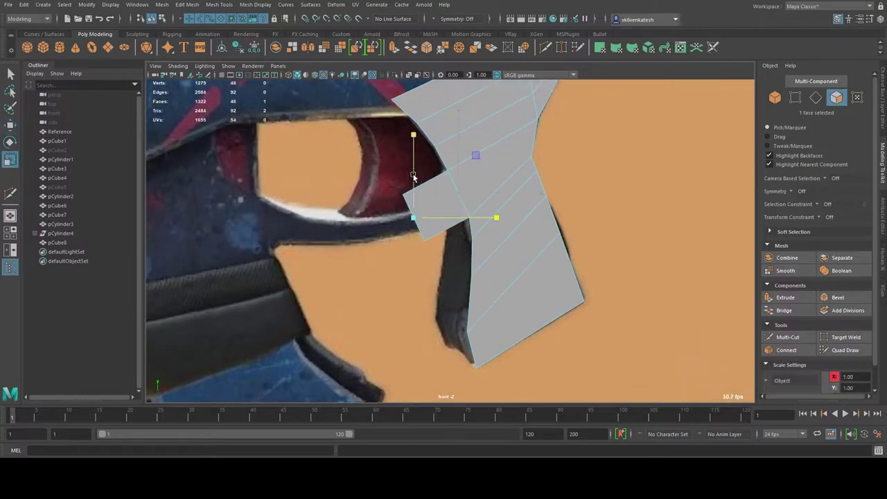
mouse_move(428, 230)
mouse_down()
mouse_move(356, 228)
mouse_move(268, 201)
mouse_up()
key(F9)
mouse_move(277, 236)
mouse_down()
mouse_move(262, 205)
mouse_move(272, 249)
mouse_up()
key(w)
Multi-Cut edges across the bar and bend it down around the trigger, then view the whole rifle
key(ctrl+shift+x)
ctrl+click(424, 223)
key(q)
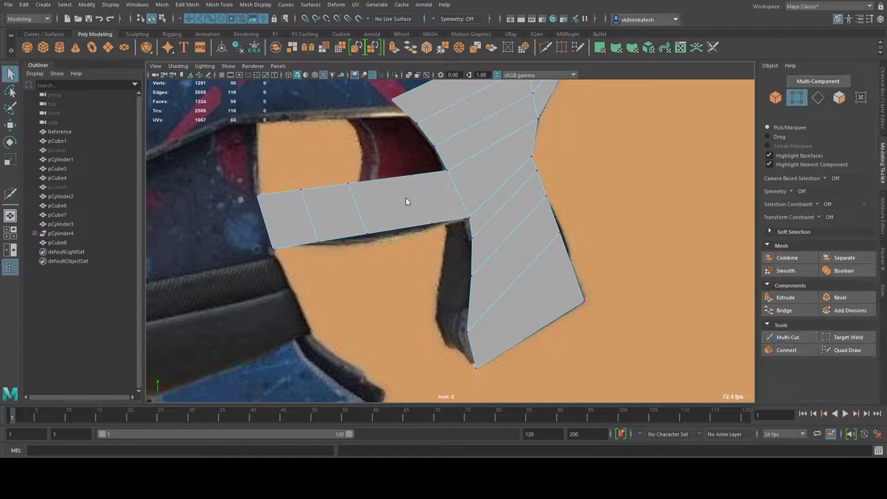
key(w)
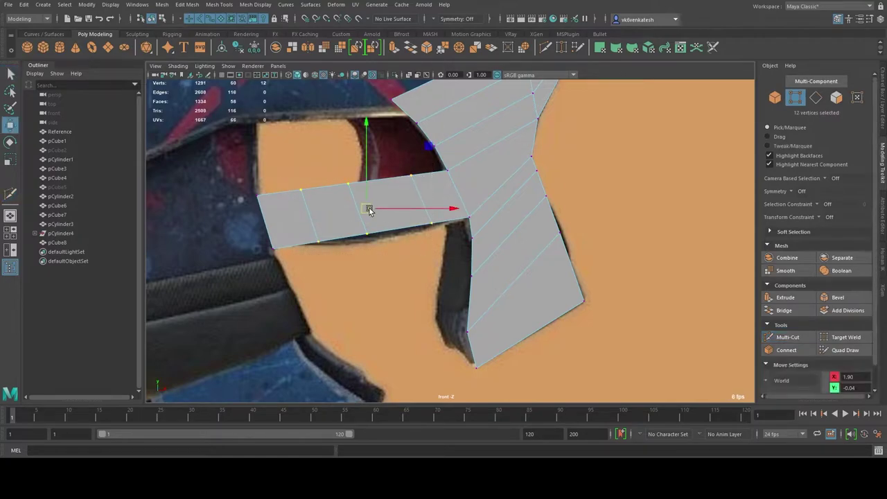
drag(370, 208, 355, 260)
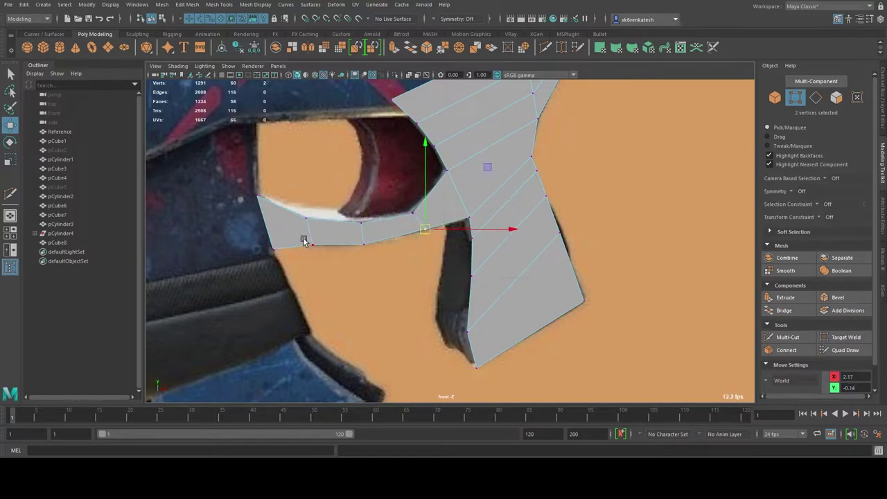
alt+middle_drag(311, 248, 411, 278)
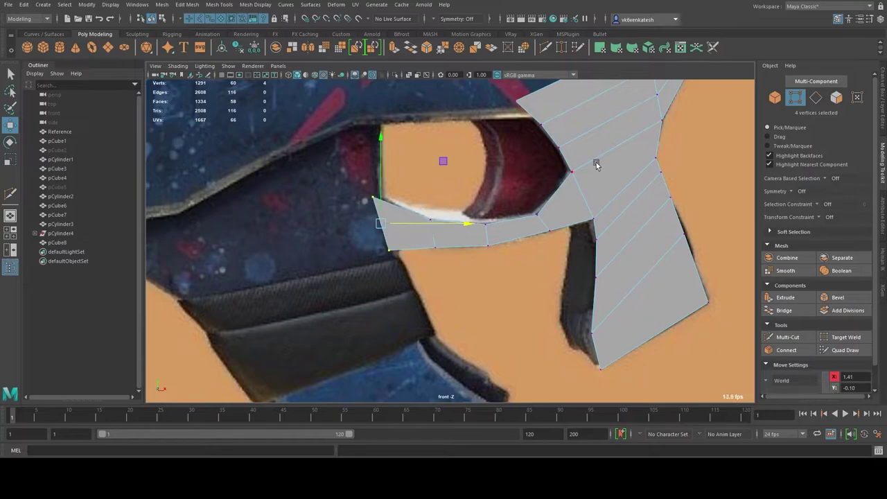
key(F8)
alt+drag(596, 164, 377, 220)
click(377, 220)
Inspect the new trigger guard piece from behind, then orbit to a side view of the rifle
scroll(502, 289, up, 5)
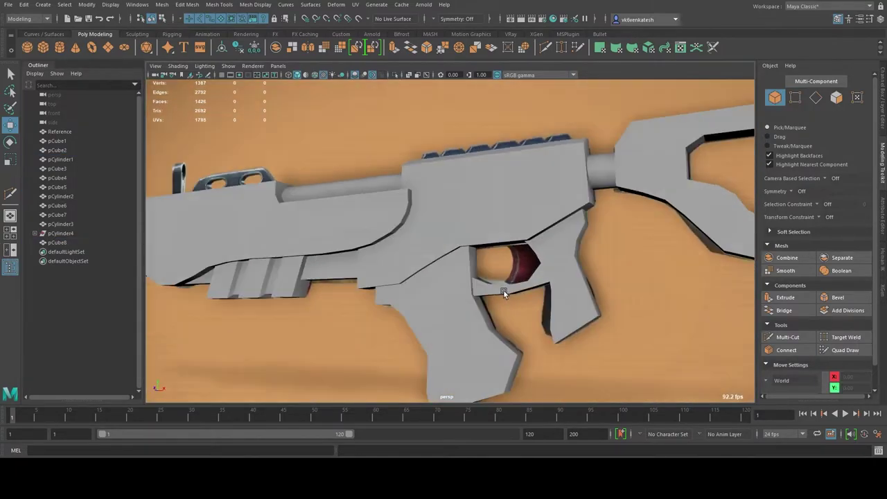
alt+drag(503, 289, 401, 288)
click(454, 325)
key(f)
key(r)
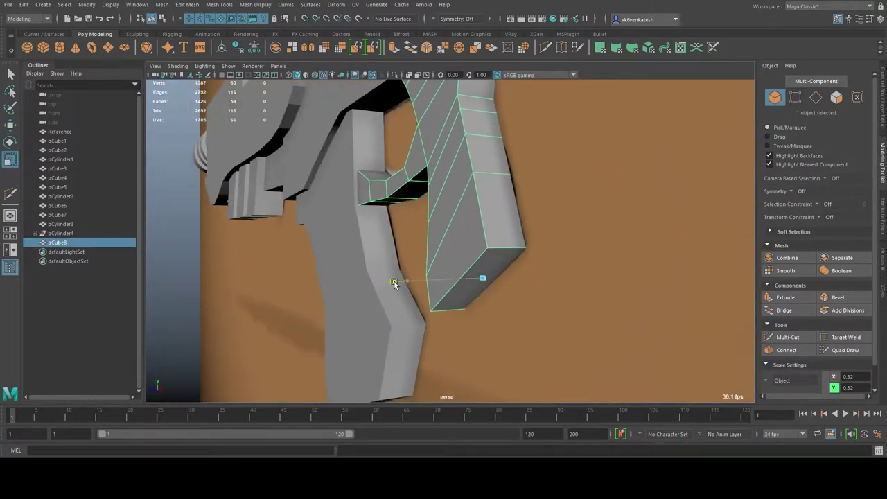
scroll(388, 279, down, 5)
click(554, 238)
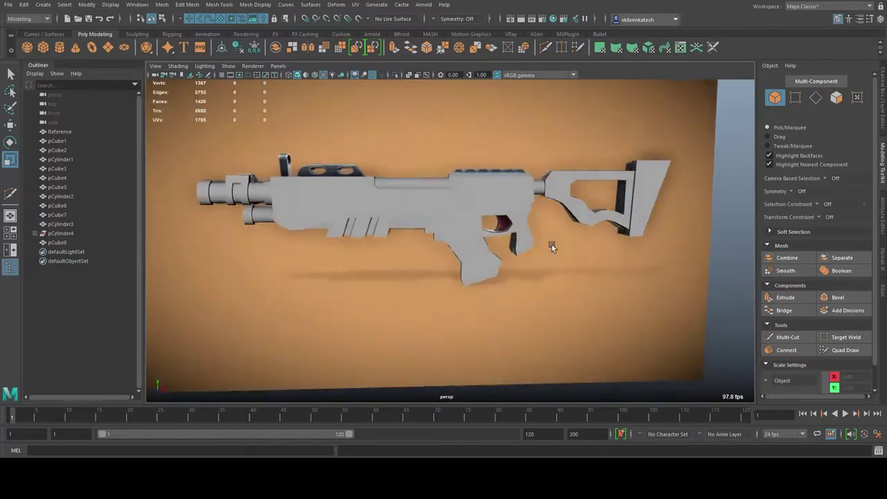
alt+drag(554, 238, 499, 229)
Isolate the part and extrude the strip of side faces around it
click(470, 247)
key(f)
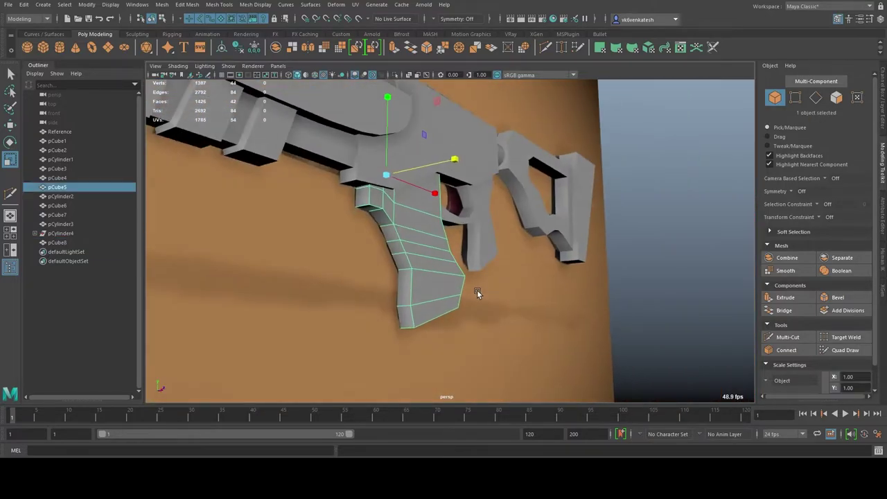
key(ctrl+1)
key(F11)
click(377, 205)
shift+double_click(383, 232)
key(f)
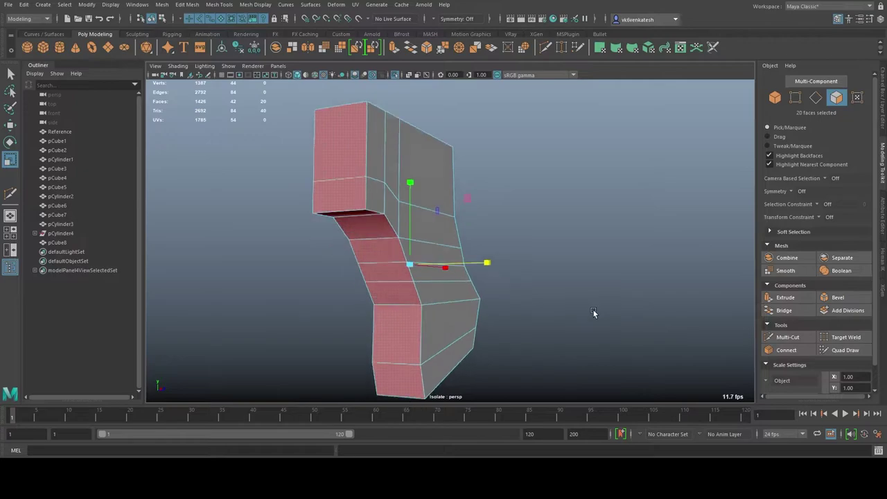
click(776, 297)
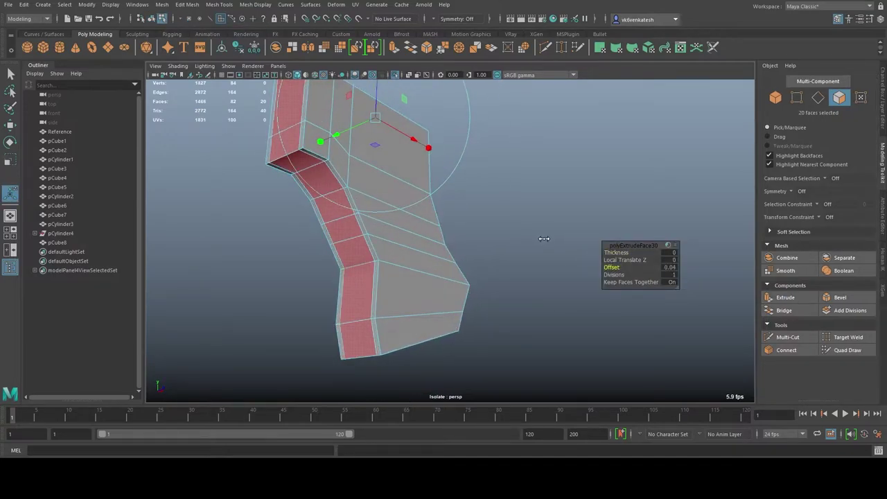
Inset the extruded strip with Offset 0.06 and sink it with Thickness about -0.04
middle_drag(544, 241, 529, 236)
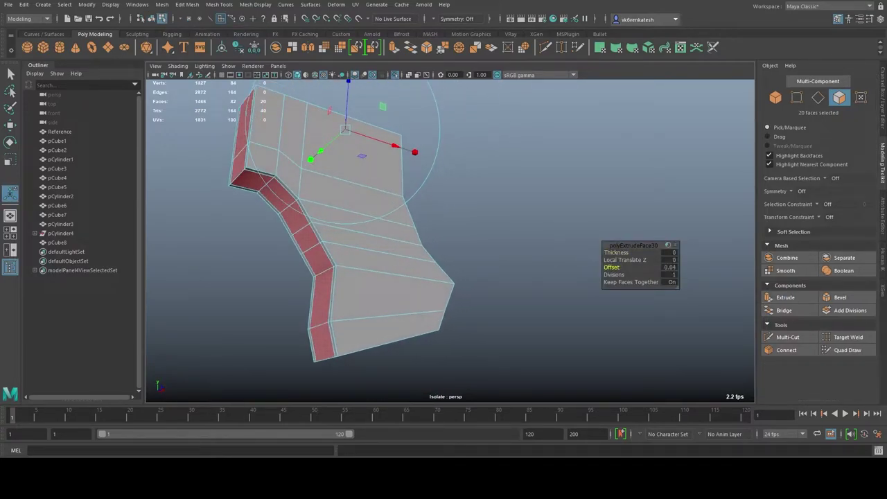
alt+drag(529, 237, 524, 293)
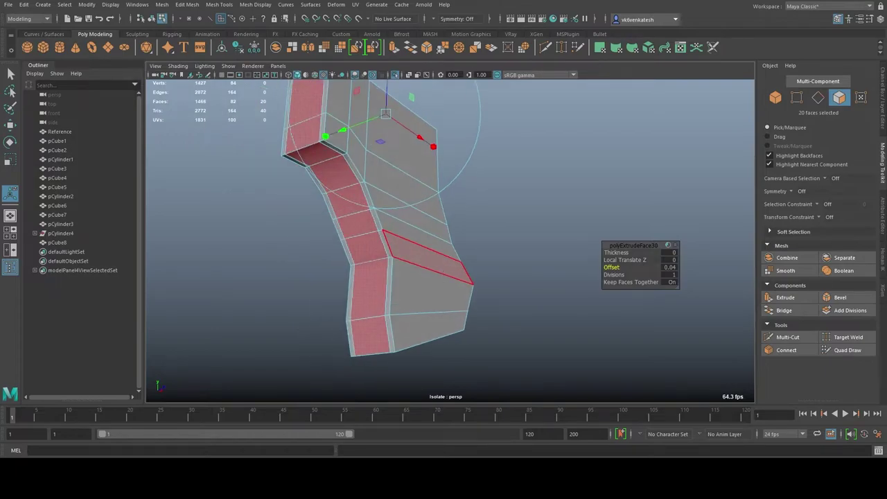
middle_drag(525, 293, 531, 294)
alt+drag(530, 293, 528, 277)
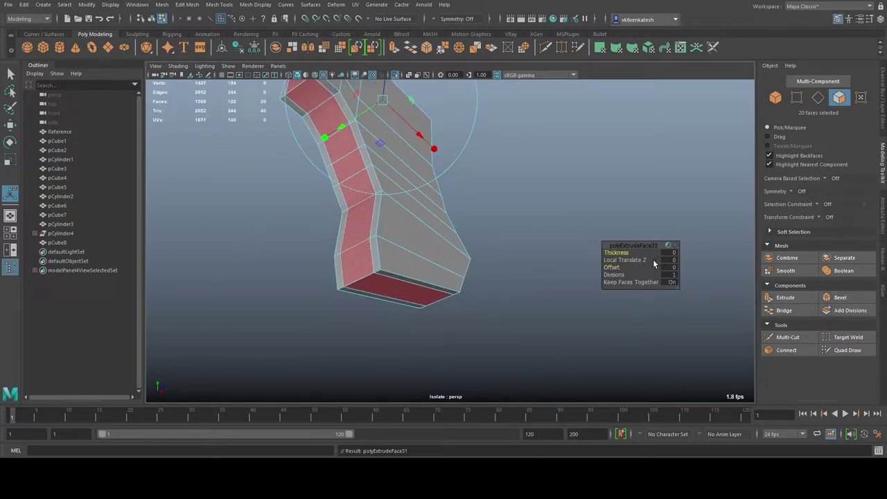
alt+drag(629, 340, 521, 303)
middle_drag(521, 303, 524, 302)
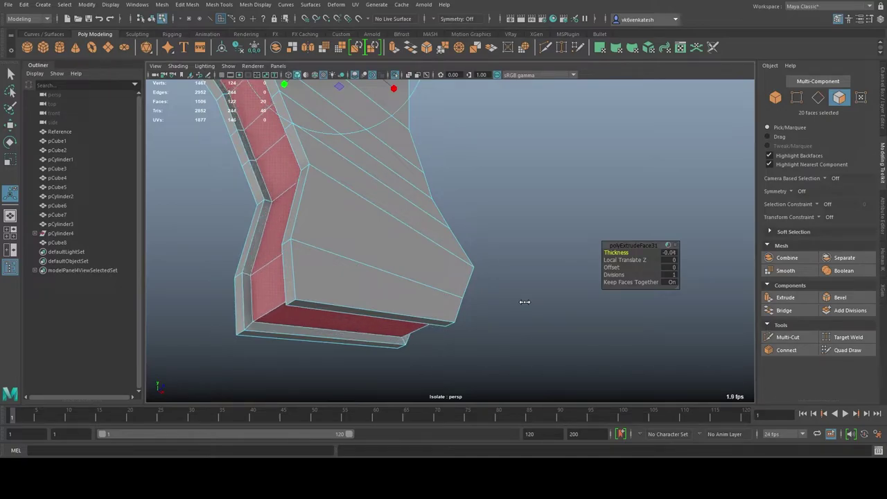
Exit isolate select to check the whole rifle, then isolate the part again
mouse_move(554, 215)
alt+mouse_down()
mouse_move(311, 275)
mouse_move(388, 229)
alt+mouse_up()
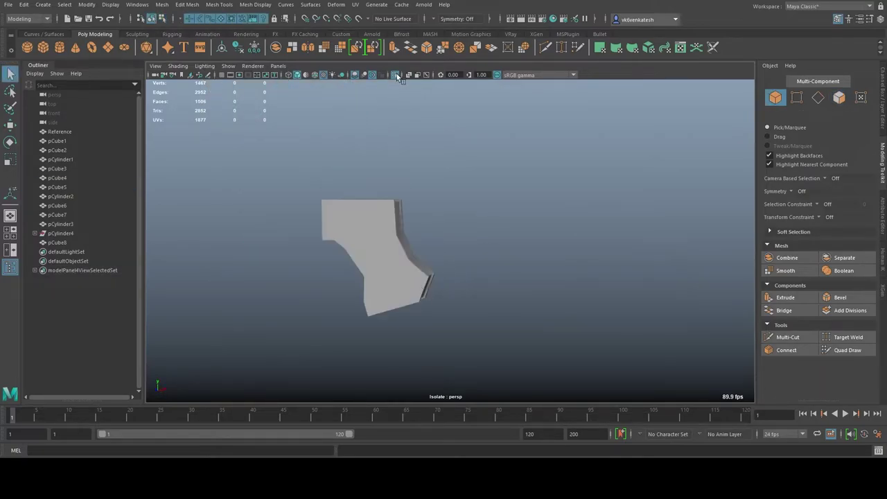
key(ctrl+1)
key(F8)
alt+right_drag(388, 229, 455, 218)
key(ctrl+1)
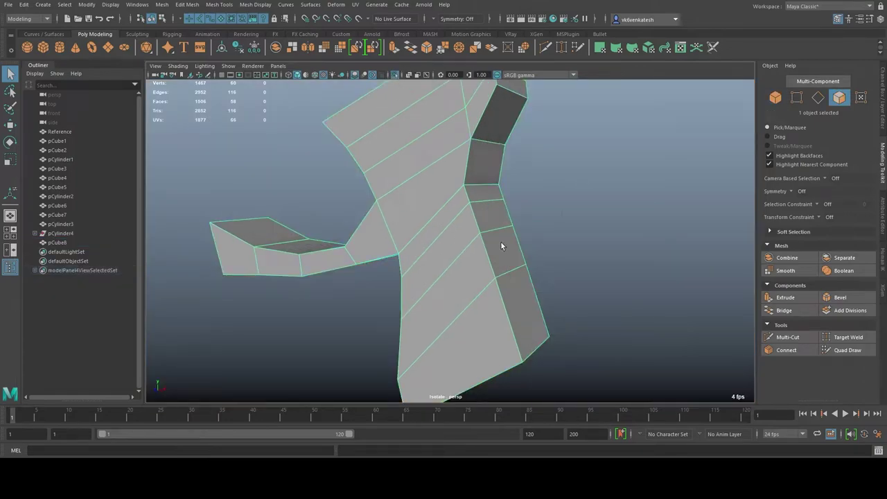
Select two face loops along the bent part and extrude them with Offset 0.06
key(F11)
mouse_move(502, 246)
alt+mouse_down()
mouse_move(464, 199)
mouse_move(386, 256)
alt+mouse_up()
shift+double_click(466, 199)
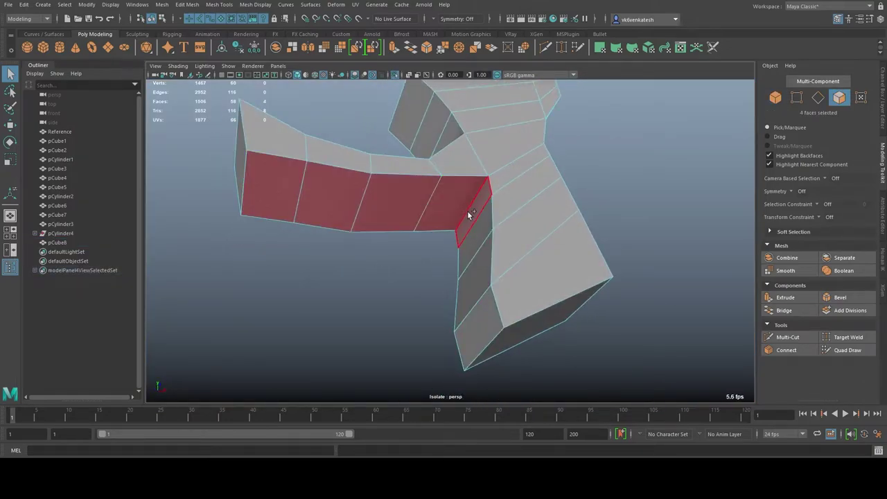
mouse_move(466, 200)
alt+mouse_down()
mouse_move(517, 271)
mouse_move(455, 156)
mouse_move(580, 245)
mouse_move(649, 189)
mouse_move(734, 249)
alt+mouse_up()
shift+double_click(456, 155)
click(785, 297)
mouse_move(675, 269)
mouse_down()
mouse_move(666, 310)
mouse_move(640, 269)
mouse_move(566, 221)
mouse_move(610, 198)
mouse_up()
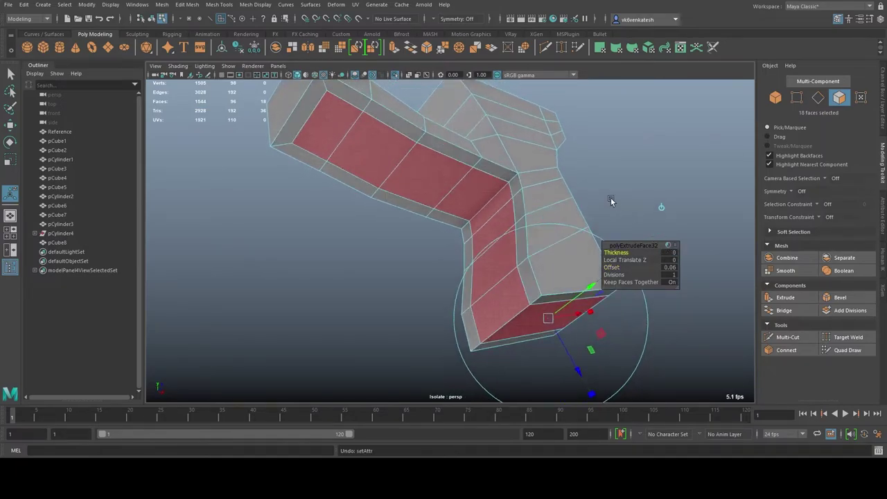
Extrude the inset faces again and sink them with Thickness -0.03
click(781, 296)
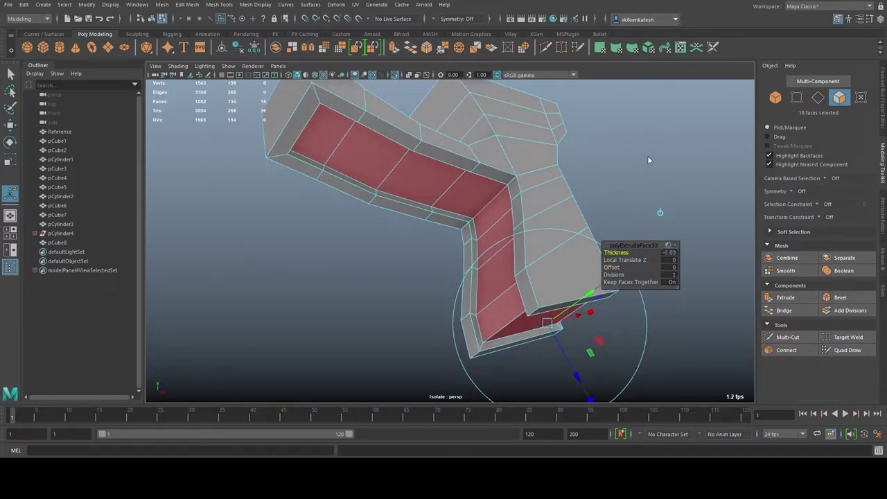
key(F8)
alt+drag(647, 155, 383, 122)
key(ctrl+1)
mouse_move(543, 202)
alt+mouse_down()
mouse_move(485, 227)
mouse_move(489, 202)
mouse_move(481, 251)
alt+mouse_up()
View the part from the front and select the inset border for moving its vertices
key(F10)
key(F11)
mouse_move(336, 208)
mouse_down()
mouse_move(387, 330)
mouse_move(567, 338)
mouse_up()
alt+drag(672, 156, 435, 253)
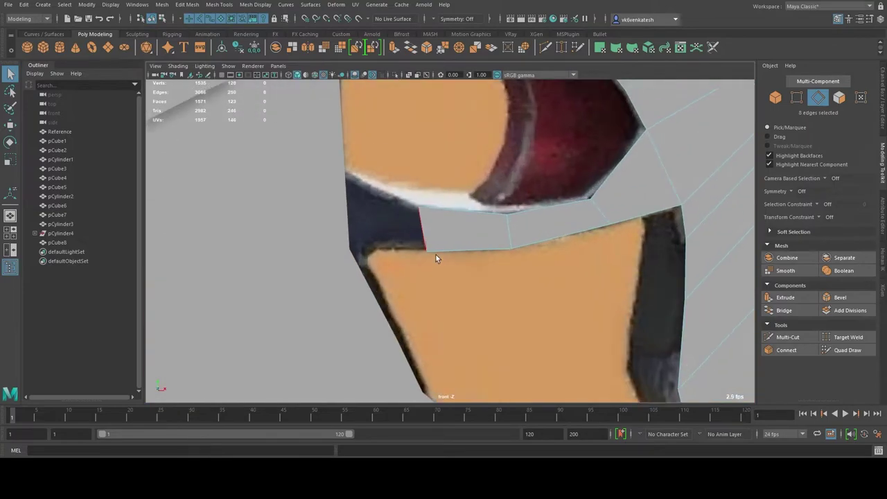
key(F10)
click(413, 229)
key(w)
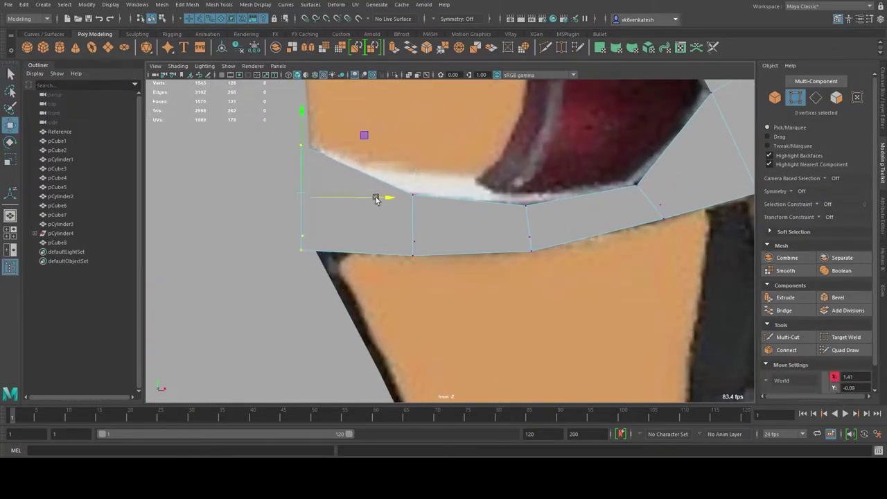
Save the scene, then extrude the stock's end face with a 0.06 inset border
key(ctrl+s)
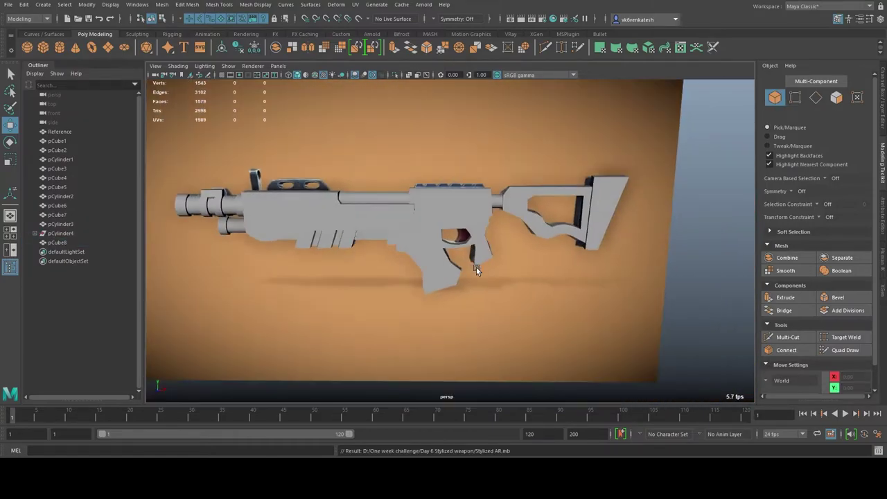
click(621, 197)
key(f)
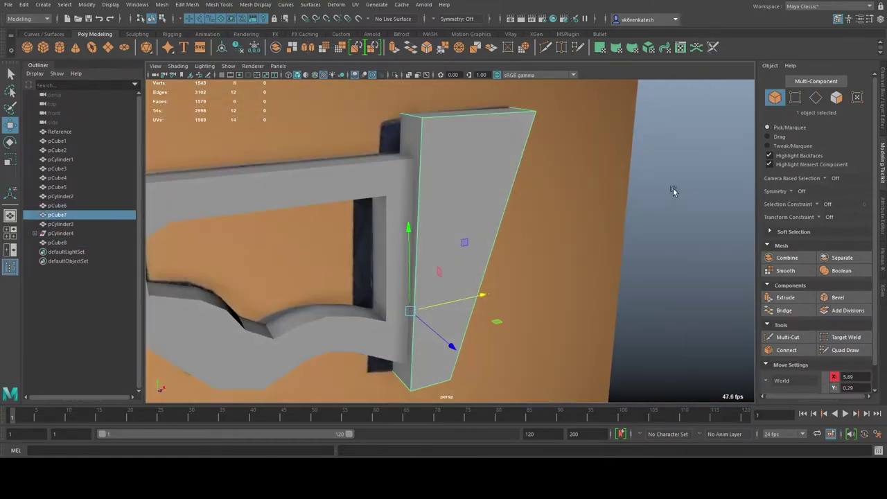
mouse_move(673, 192)
alt+mouse_down()
mouse_move(568, 221)
mouse_move(656, 256)
alt+mouse_up()
key(ctrl+e)
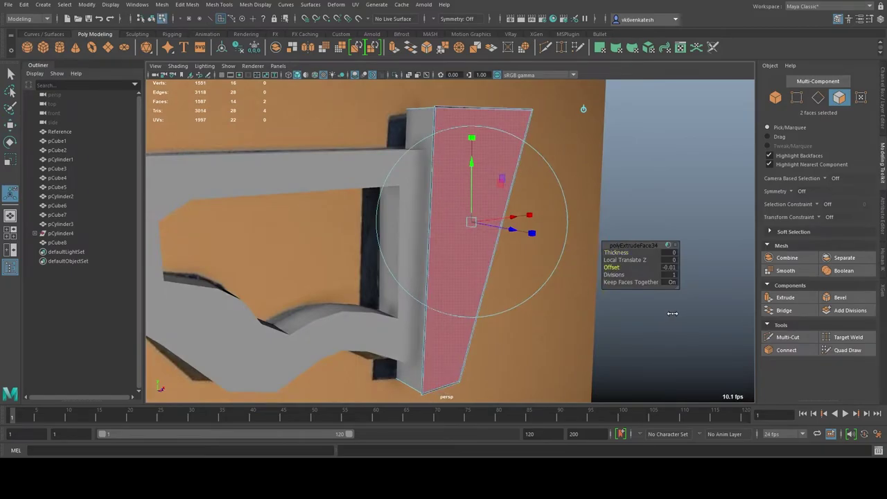
middle_drag(672, 314, 683, 314)
Extrude the end face again, pushing it out about 0.08 as a raised butt plate
click(792, 297)
mouse_move(582, 239)
alt+mouse_down()
mouse_move(524, 238)
mouse_move(550, 247)
alt+mouse_up()
middle_drag(550, 247, 552, 247)
alt+drag(643, 319, 624, 291)
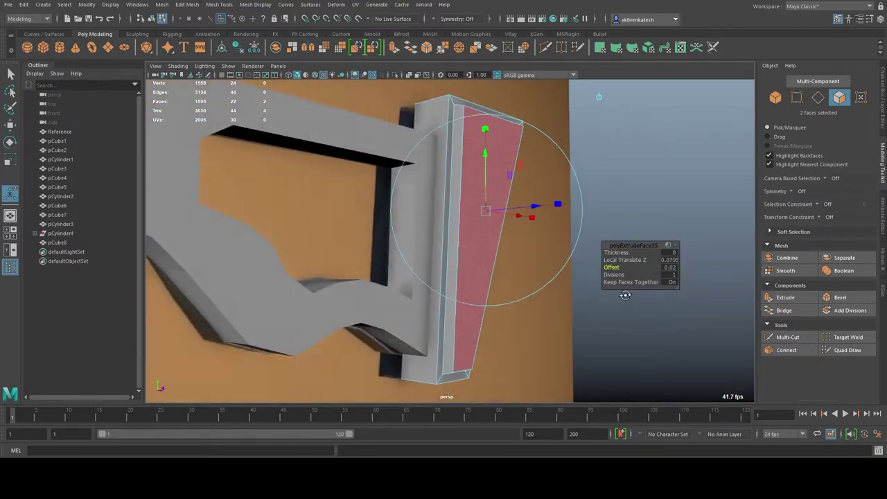
key(F8)
scroll(649, 174, down, 5)
alt+drag(597, 245, 603, 244)
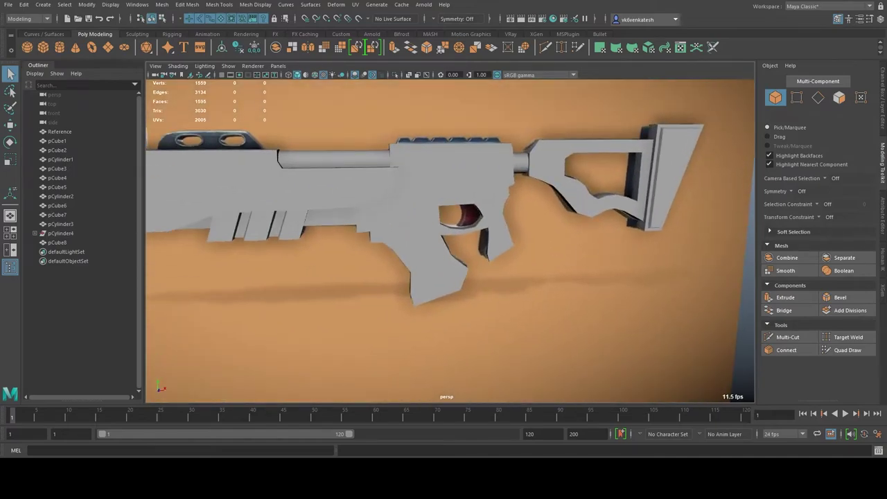
click(430, 280)
Select the four lower grip faces and extract them as a separate piece
key(f)
key(F11)
alt+drag(468, 199, 443, 186)
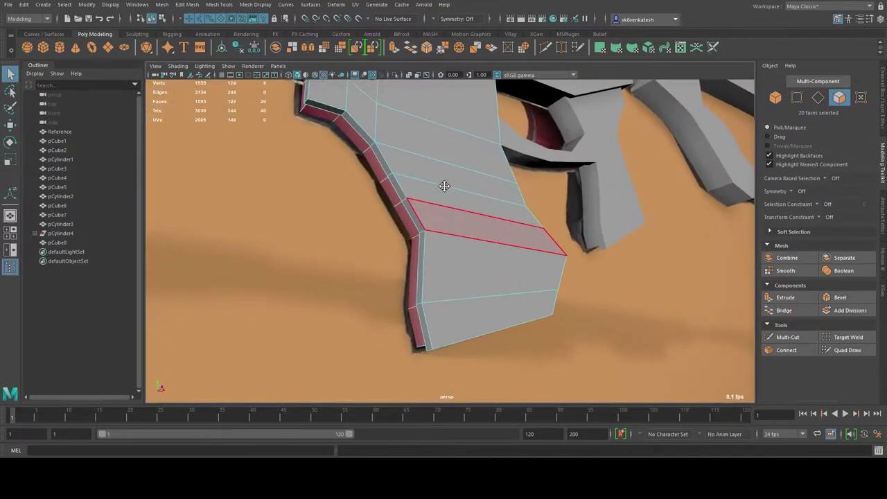
click(465, 197)
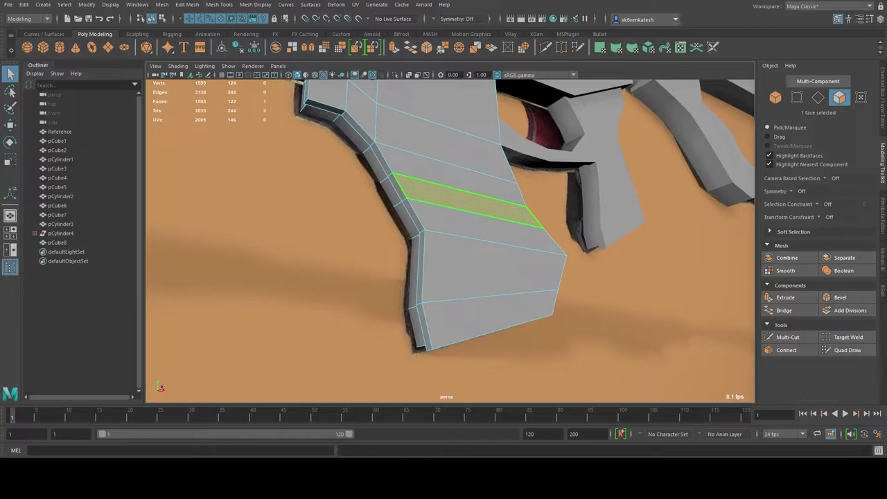
scroll(478, 172, down, 5)
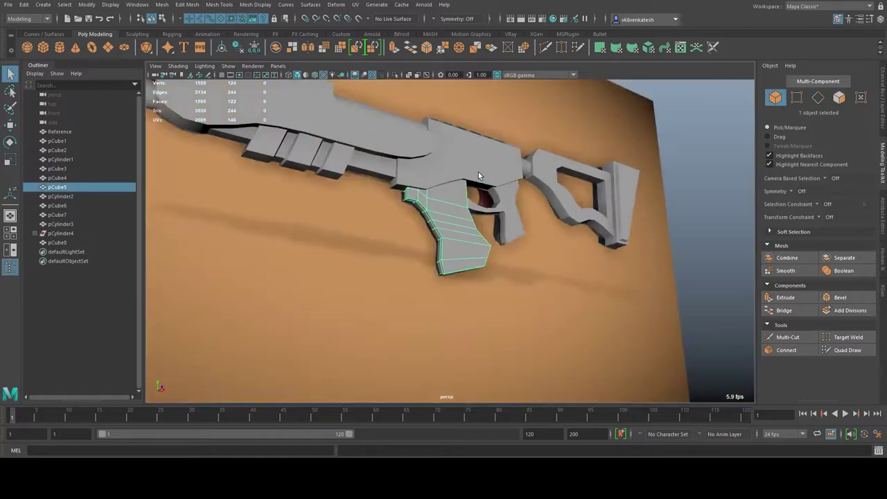
scroll(468, 241, up, 3)
scroll(464, 290, up, 2)
shift+drag(464, 290, 462, 215)
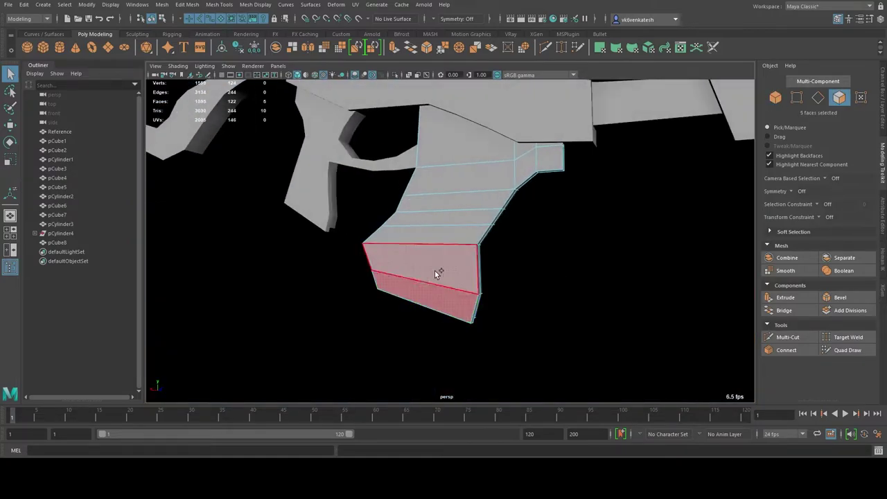
alt+drag(434, 270, 370, 252)
Scale the extracted grip panel down to about 0.8 along X
shift+right_drag(415, 250, 374, 247)
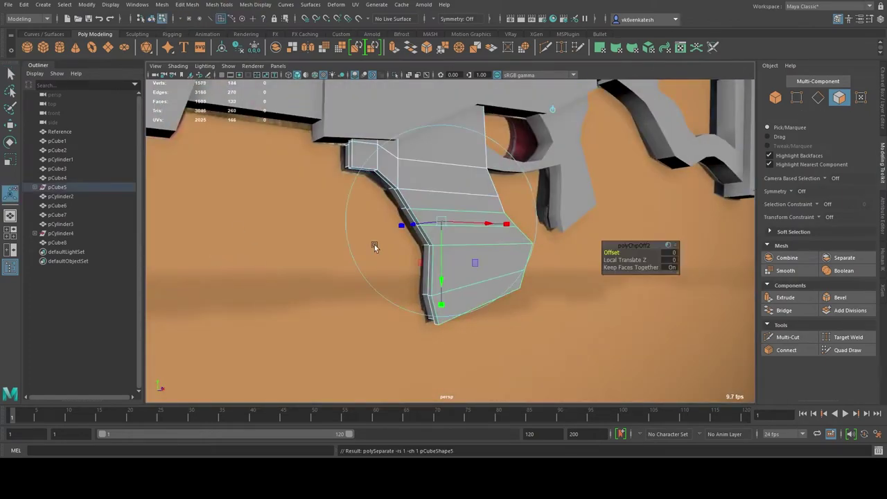
key(F8)
scroll(494, 248, down, 5)
scroll(507, 252, up, 5)
key(r)
scroll(507, 252, down, 5)
scroll(549, 275, up, 6)
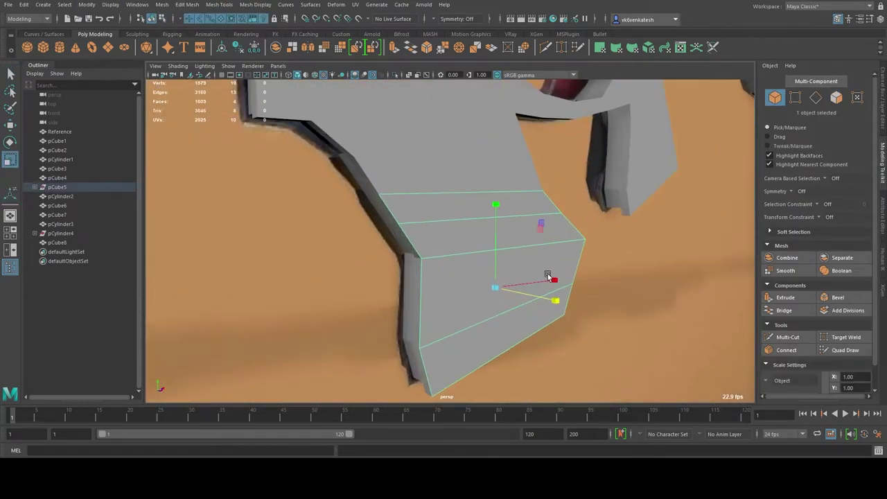
drag(548, 276, 496, 224)
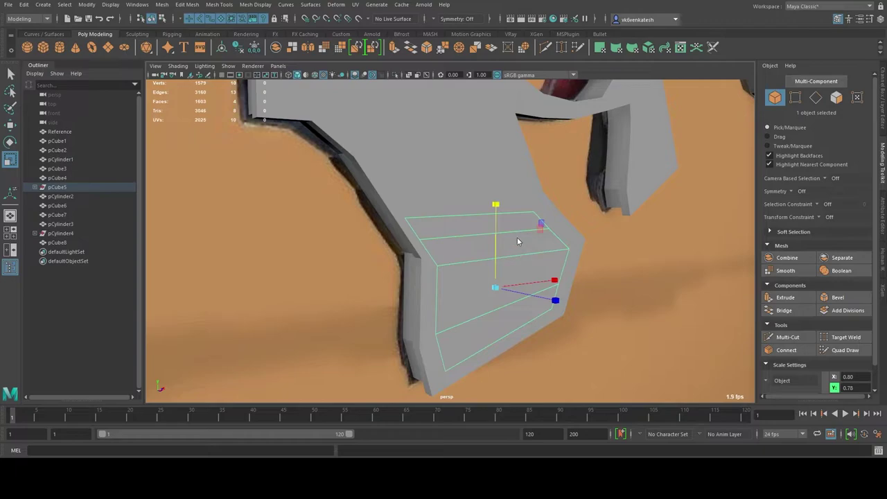
alt+drag(436, 241, 424, 250)
Select the grip pieces in the Outliner and undo the combine back to the separate panel
click(69, 205)
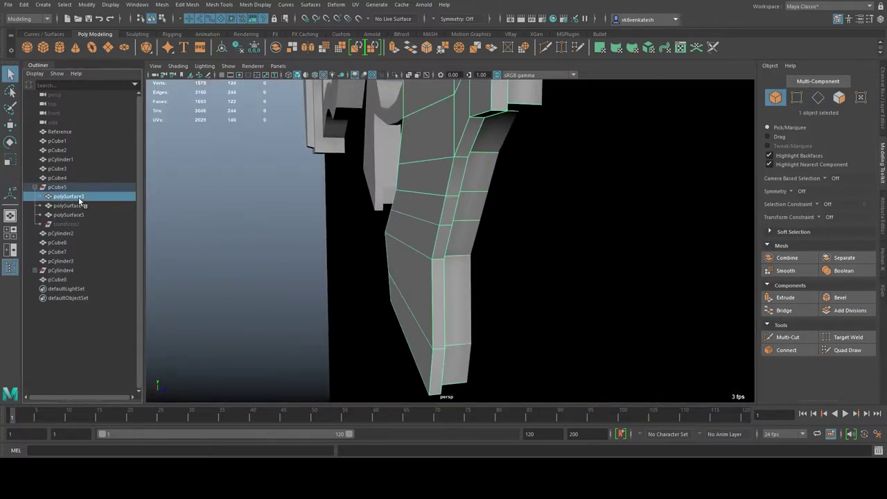
shift+click(84, 214)
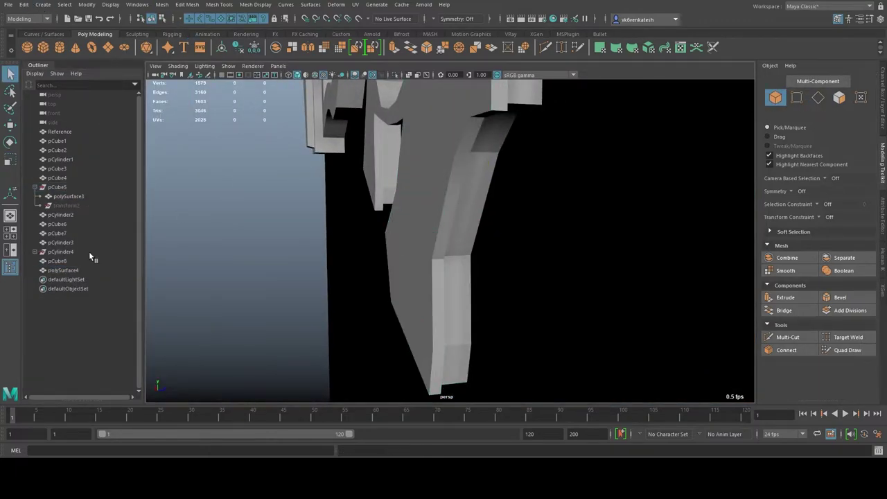
click(70, 269)
key(F10)
alt+drag(505, 229, 611, 240)
key(ctrl+z)
key(ctrl+z)
key(ctrl+z)
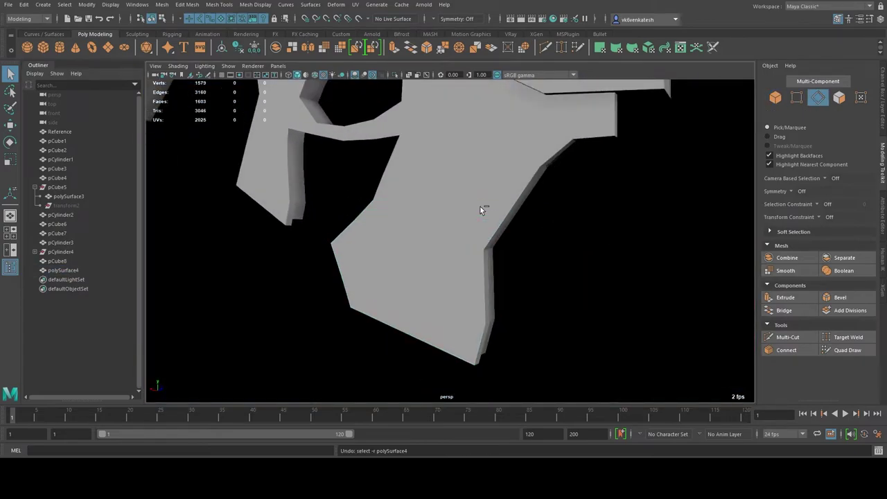
key(ctrl+z)
key(ctrl+z)
key(ctrl+z)
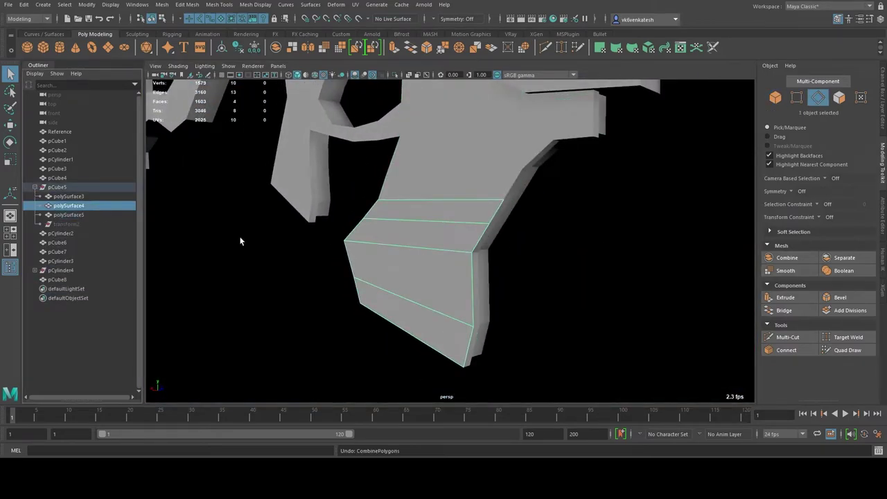
key(ctrl+z)
key(ctrl+z)
key(ctrl+z)
key(r)
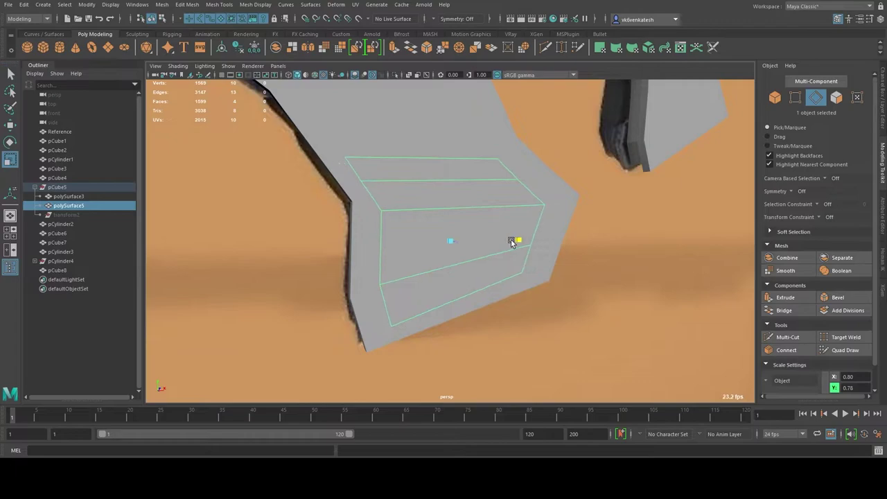
key(ctrl+z)
key(ctrl+z)
key(ctrl+z)
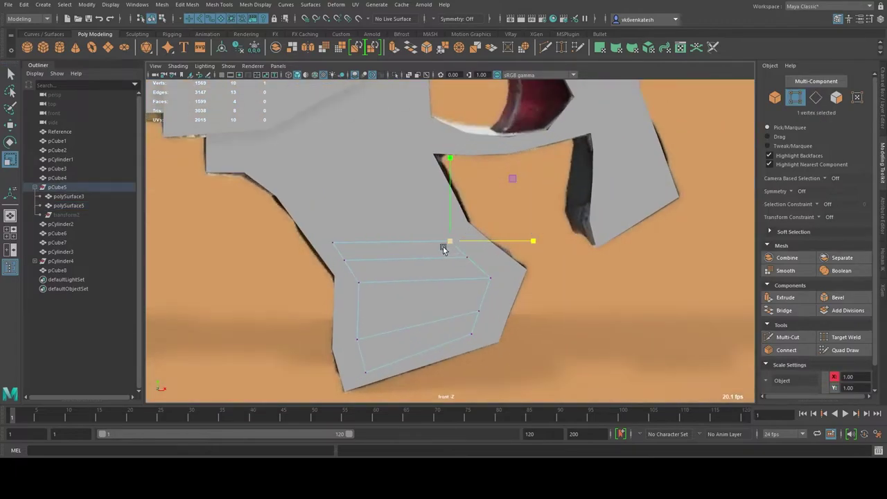
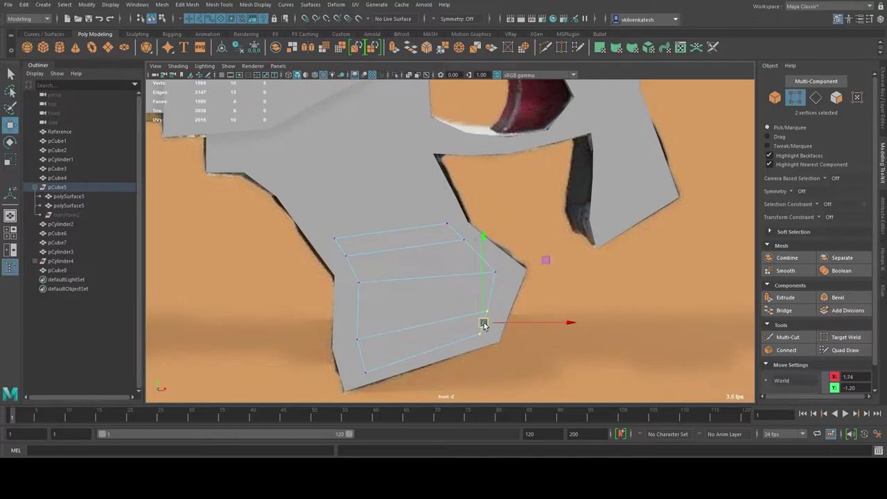
Combine grip piece polySurface6 with receiver polySurface5, then extrude the selected face slightly along local Z
key(ctrl+z)
key(ctrl+z)
key(ctrl+z)
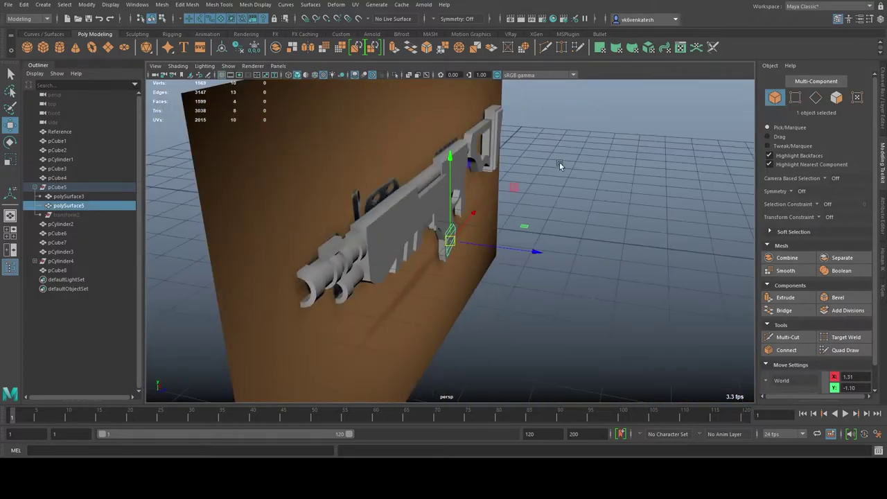
key(ctrl+z)
key(ctrl+z)
key(ctrl+z)
key(ctrl+z)
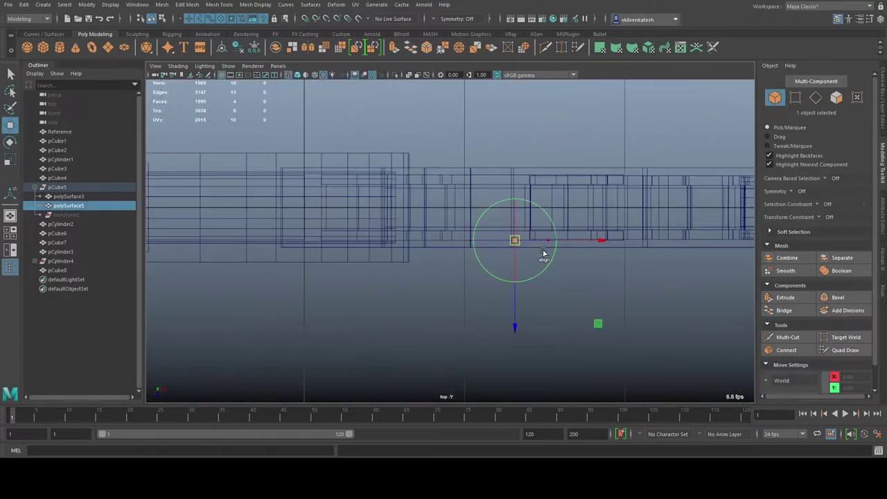
key(ctrl+z)
key(ctrl+z)
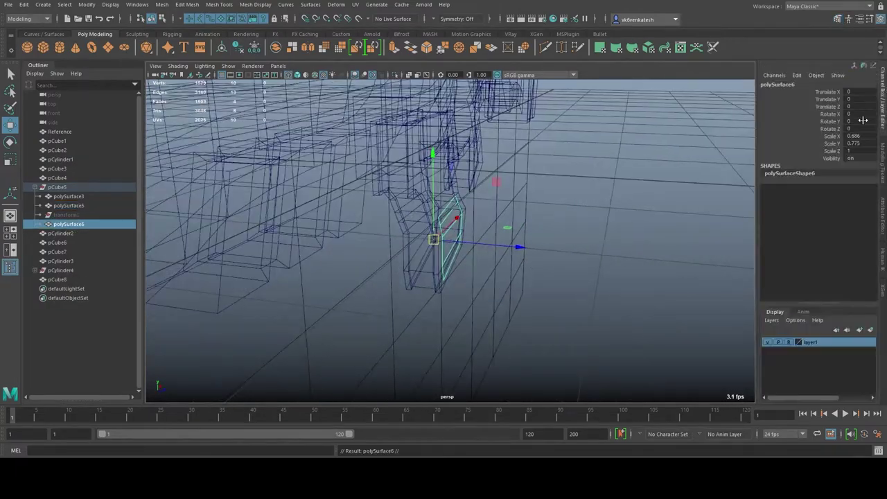
text(-1)
key(ctrl+z)
key(ctrl+z)
key(ctrl+z)
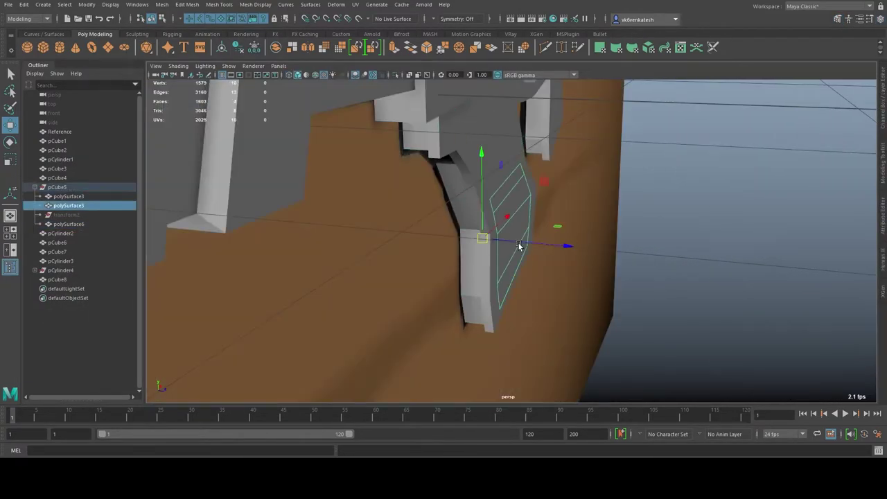
key(ctrl+z)
key(ctrl+z)
key(ctrl+z)
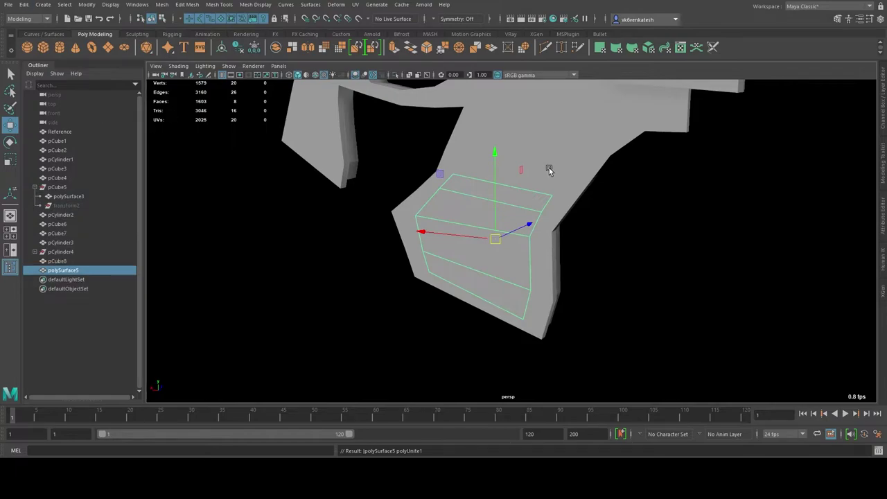
key(ctrl+z)
key(ctrl+z)
key(ctrl+z)
drag(509, 180, 513, 181)
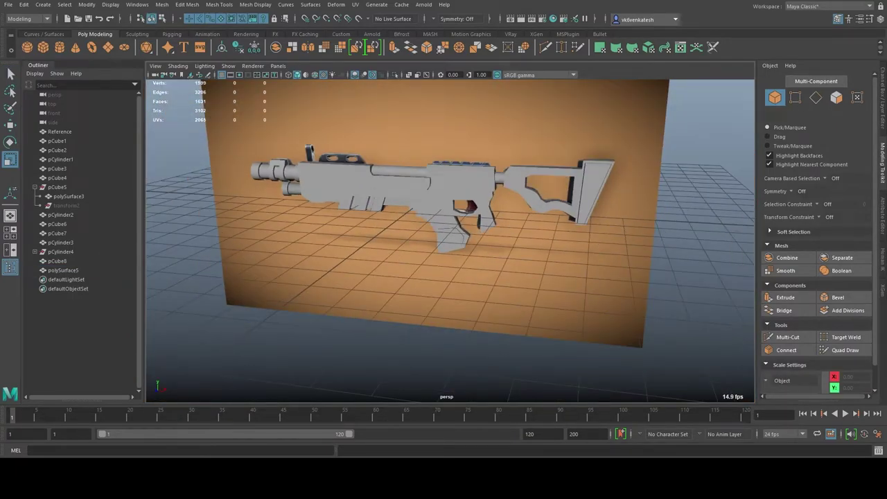
Rotate the new pipe -90 in Z and scale it down to 0.24 for sight size
drag(384, 209, 365, 187)
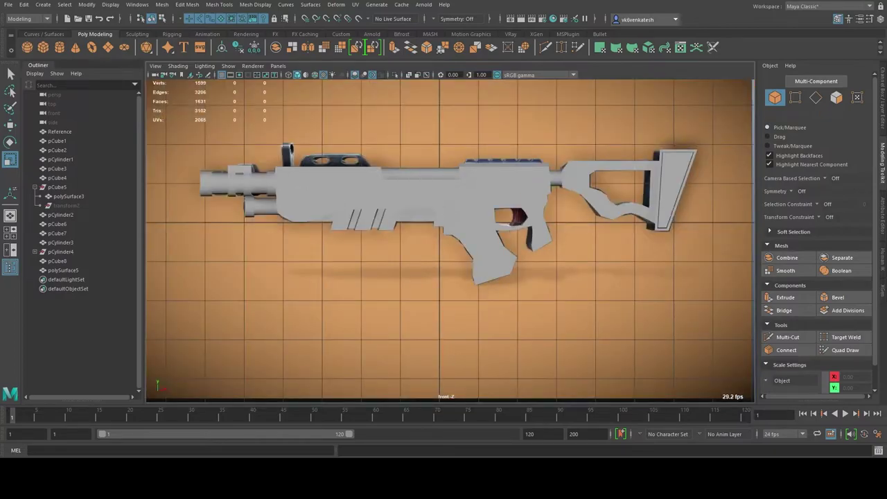
scroll(432, 243, up, 5)
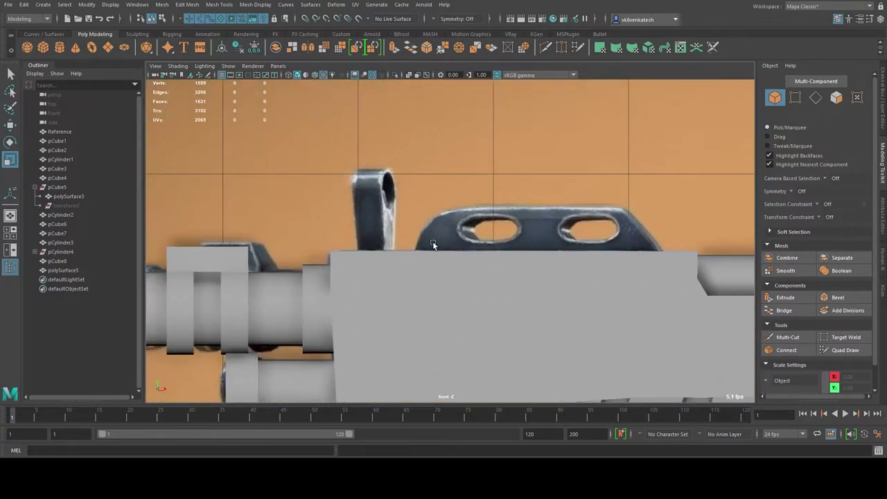
scroll(475, 239, up, 4)
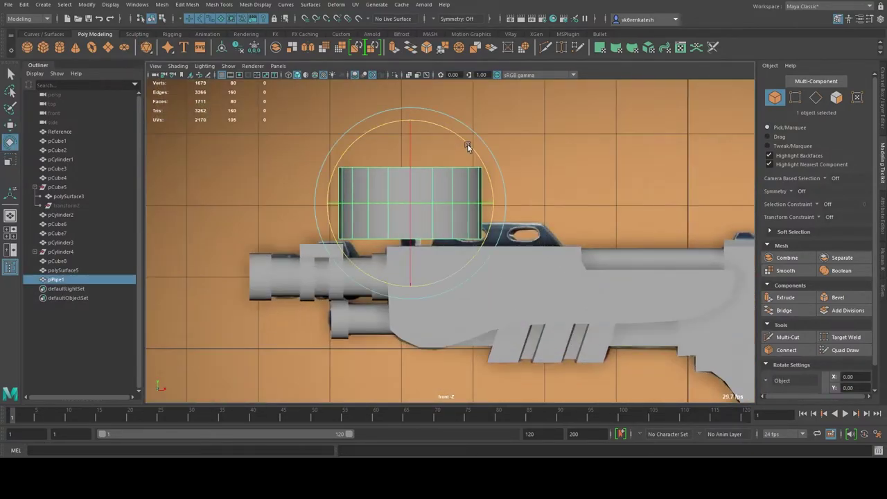
drag(467, 143, 493, 210)
key(w)
key(r)
mouse_move(410, 205)
mouse_down()
mouse_move(501, 199)
mouse_move(411, 232)
mouse_move(595, 276)
mouse_move(475, 273)
mouse_move(529, 173)
mouse_move(485, 208)
mouse_up()
Isolate the pipe and pull its lower faces down into an arch
key(ctrl+1)
key(ctrl+a)
click(775, 188)
click(831, 196)
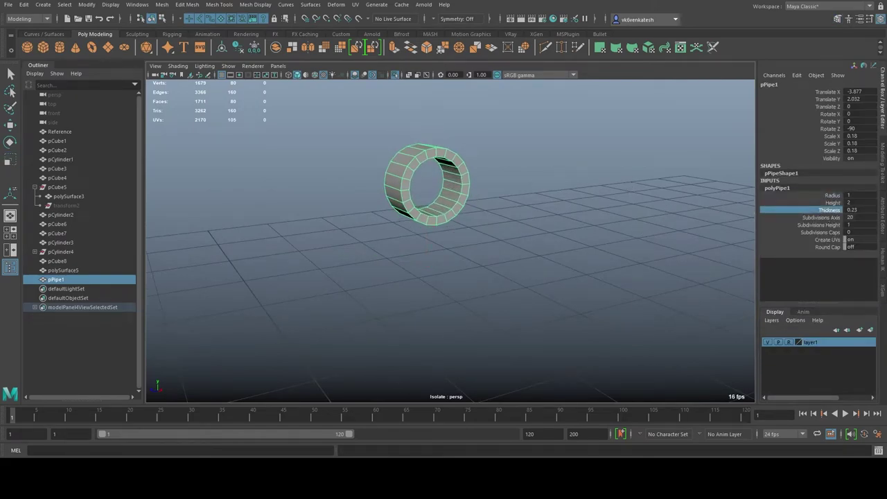
alt+drag(472, 205, 456, 266)
key(F11)
key(q)
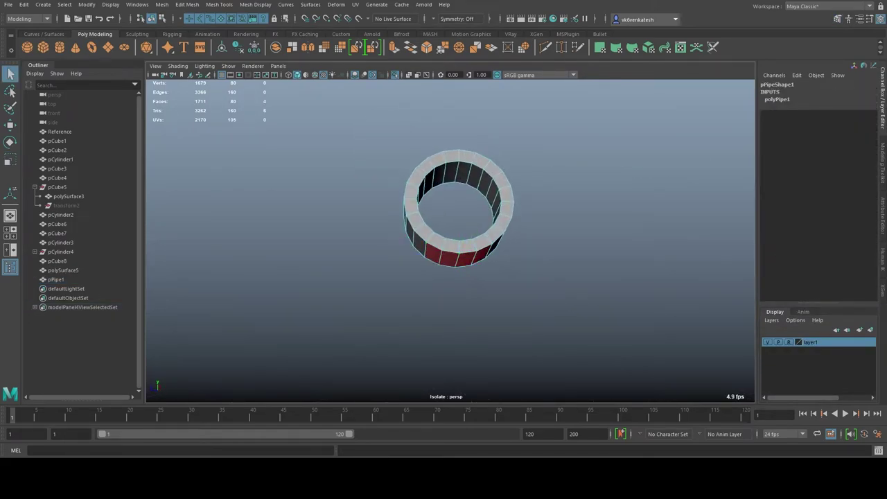
mouse_move(418, 244)
mouse_down()
mouse_move(531, 250)
mouse_move(444, 247)
mouse_move(439, 277)
mouse_up()
key(w)
key(r)
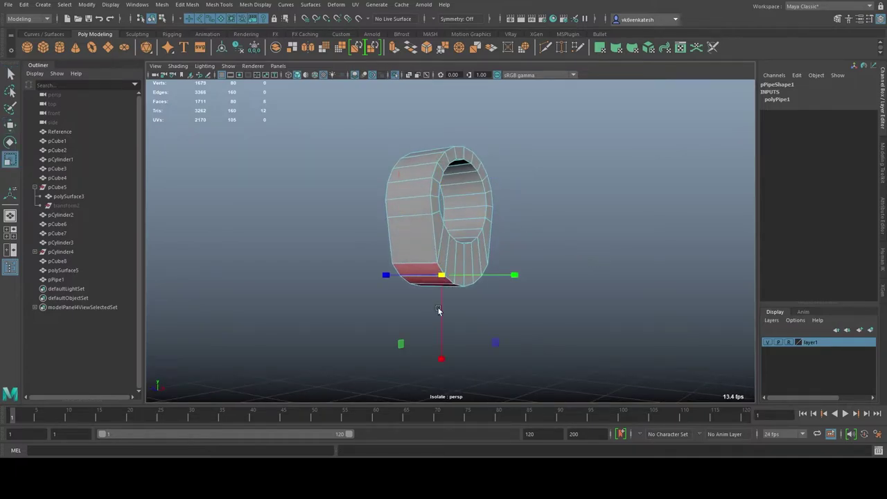
Resize the arched pipe to fit on top of the barrel
key(ctrl+1)
alt+drag(447, 227, 430, 169)
key(w)
key(r)
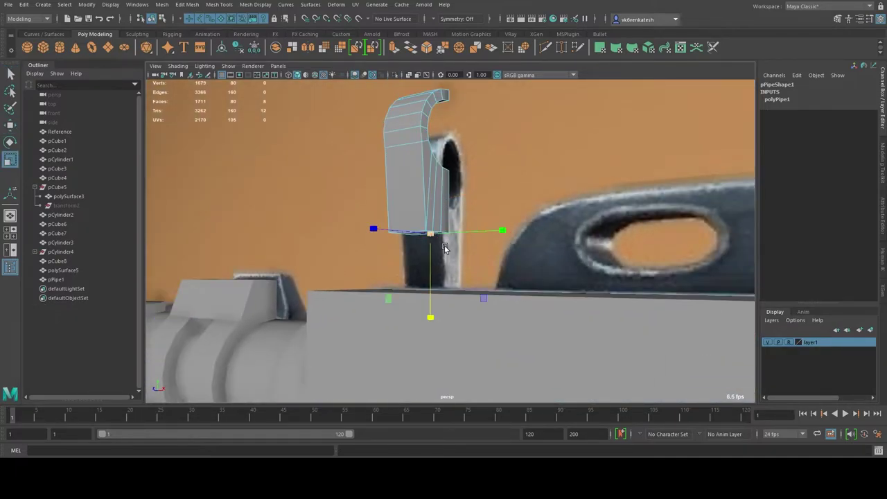
key(F8)
mouse_move(388, 240)
mouse_down()
mouse_move(430, 173)
mouse_move(466, 200)
mouse_move(485, 198)
mouse_move(483, 151)
mouse_move(458, 258)
mouse_up()
key(r)
Set the pipe's Thickness to 0.11 for a thin ring wall
key(F11)
key(F8)
click(776, 188)
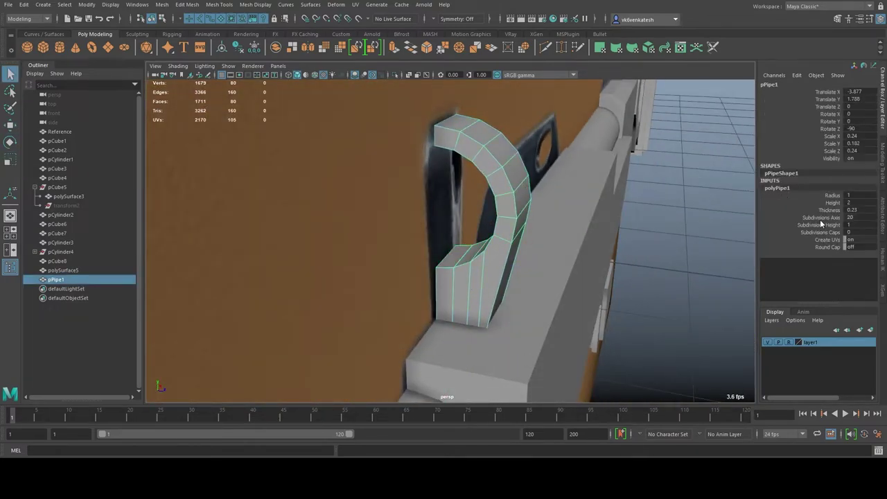
click(829, 209)
mouse_move(651, 243)
middle_down()
mouse_move(698, 243)
mouse_move(654, 244)
middle_up()
mouse_move(655, 244)
alt+mouse_down()
mouse_move(564, 234)
mouse_move(460, 241)
alt+mouse_up()
Reselect the sight ring, frame it and orbit to view it head-on
key(q)
click(460, 241)
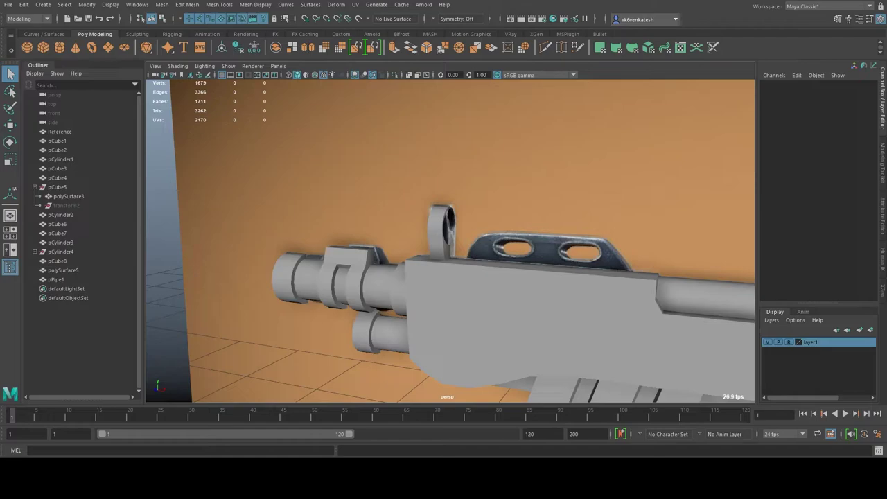
click(442, 228)
key(f)
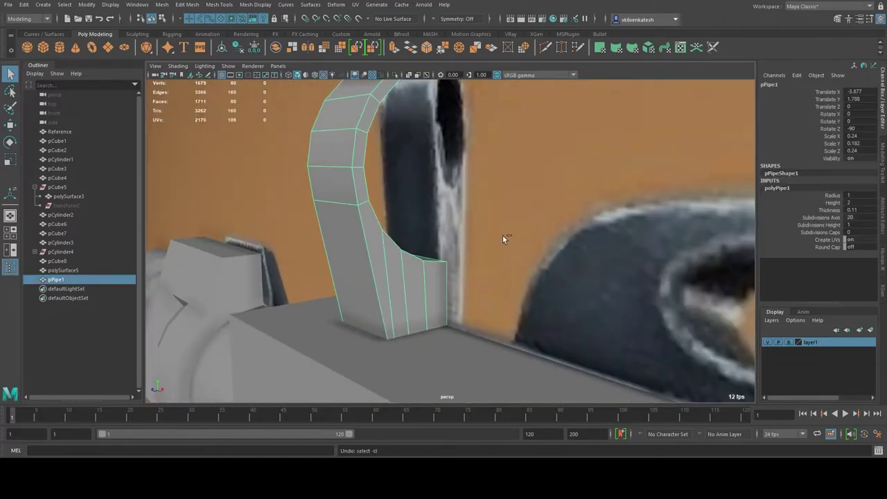
alt+drag(502, 235, 478, 235)
key(t)
scroll(568, 220, down, 5)
mouse_move(568, 220)
alt+mouse_down()
mouse_move(571, 209)
mouse_move(595, 230)
alt+mouse_up()
scroll(688, 279, up, 3)
click(689, 279)
alt+drag(689, 275, 768, 341)
scroll(493, 245, up, 2)
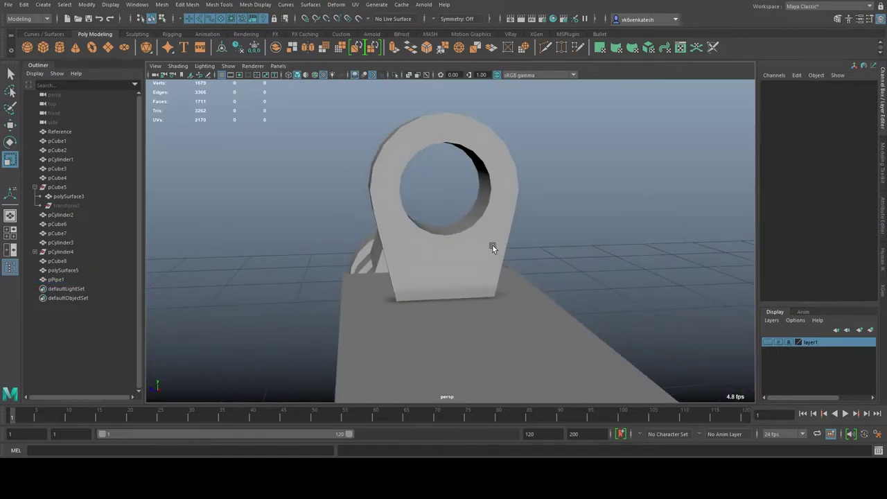
Extrude the sight ring's inner faces and create a small cube pCube9 beside it
click(492, 245)
key(w)
key(f)
right_drag(483, 199, 484, 215)
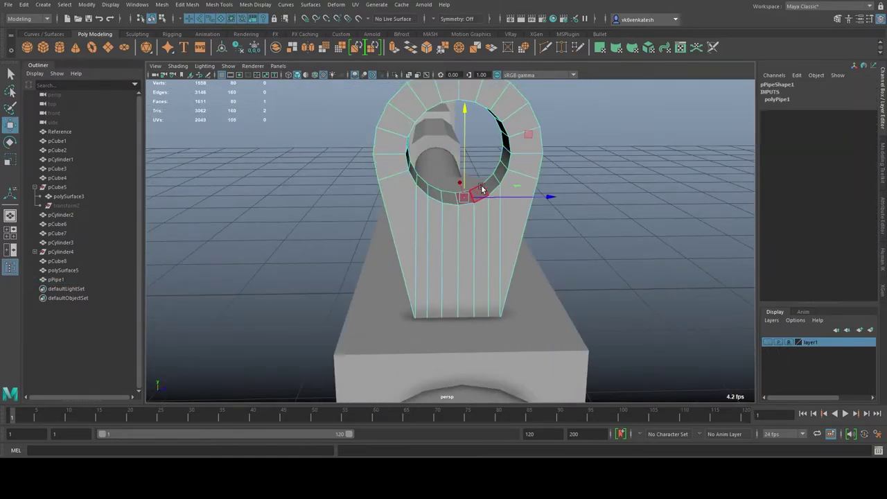
double_click(482, 193)
key(ctrl+e)
mouse_move(482, 193)
alt+mouse_down()
mouse_move(541, 236)
mouse_move(583, 207)
alt+mouse_up()
click(577, 211)
click(410, 246)
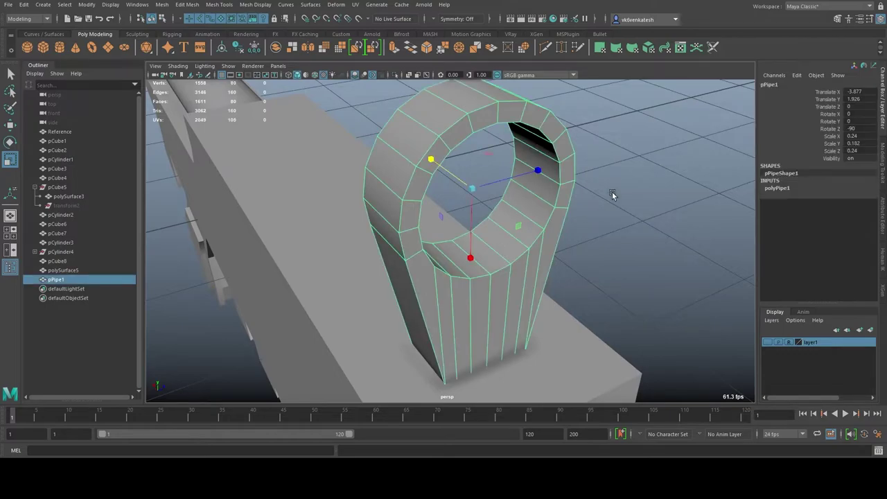
click(60, 47)
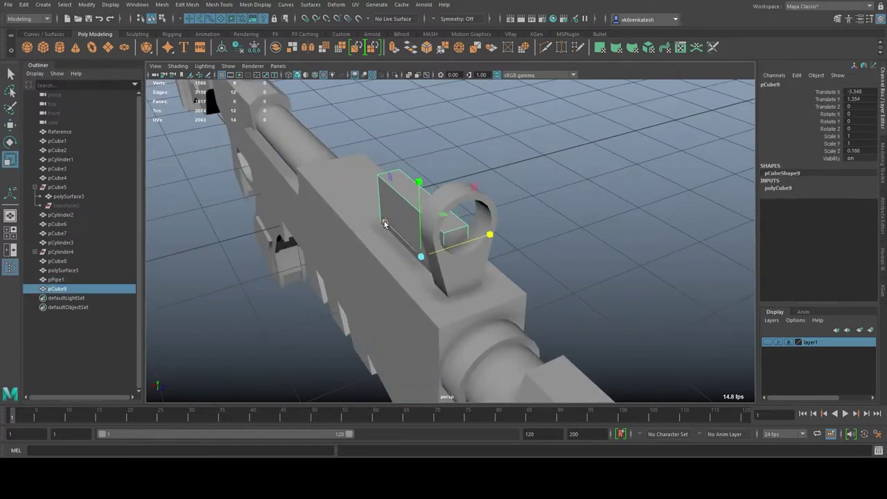
Shrink pCube9 into a small post and lower it into the sight ring's opening
drag(385, 223, 392, 256)
key(f)
mouse_move(475, 192)
mouse_down()
mouse_move(457, 255)
mouse_move(492, 176)
mouse_move(492, 229)
mouse_up()
key(r)
key(w)
key(F11)
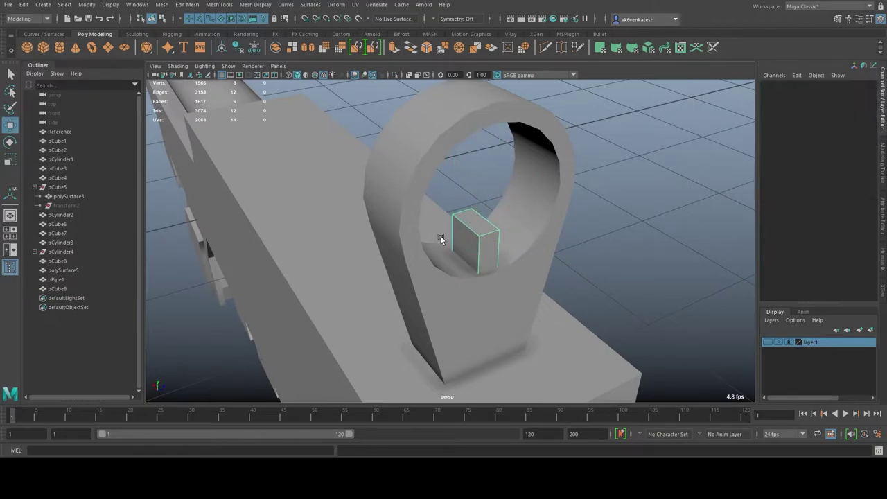
click(475, 223)
key(F8)
click(554, 222)
mouse_move(554, 222)
alt+mouse_down()
mouse_move(573, 205)
mouse_move(629, 244)
mouse_move(530, 229)
mouse_move(446, 263)
mouse_move(485, 249)
alt+mouse_up()
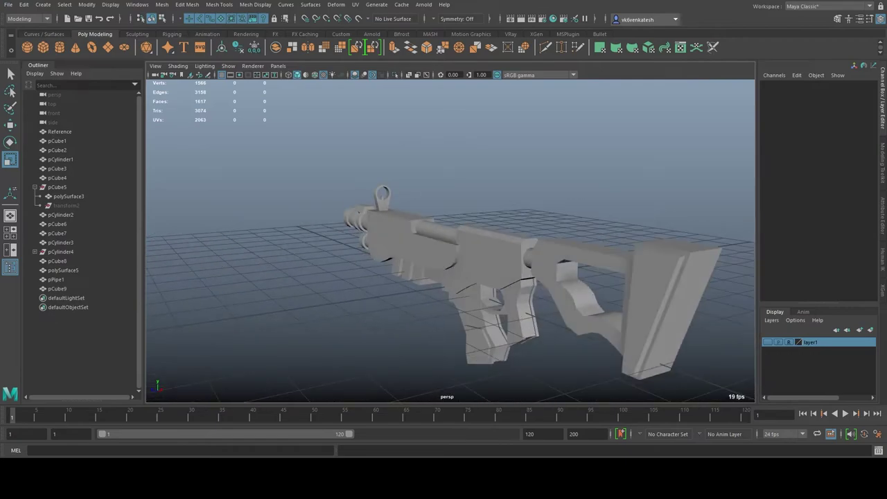
key([)
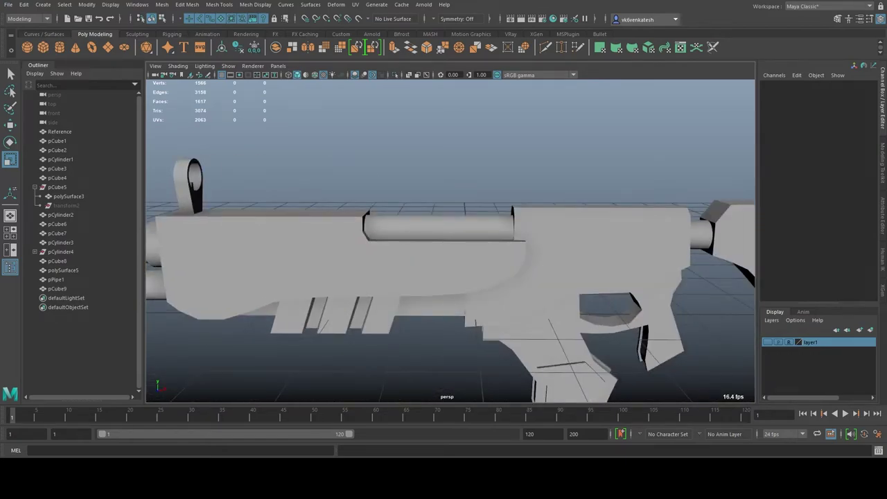
alt+drag(430, 284, 462, 192)
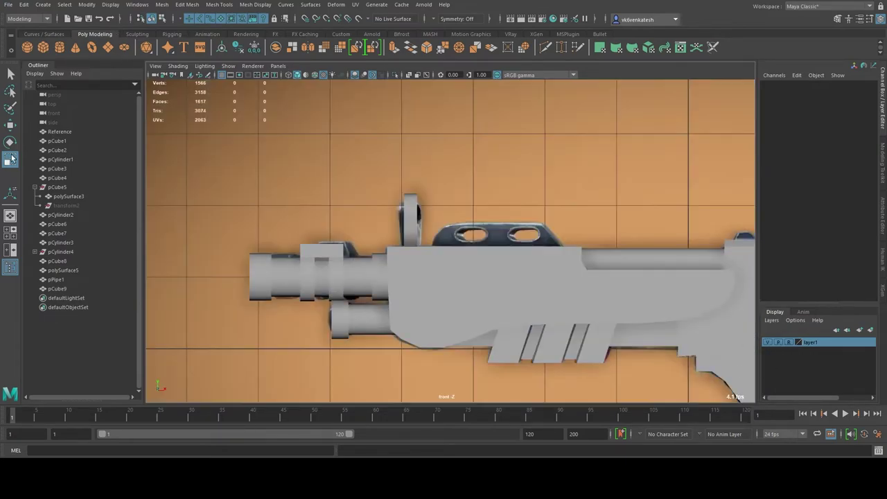
Create cube pCube10 and stretch its vertices to span the receiver in the reference
click(43, 47)
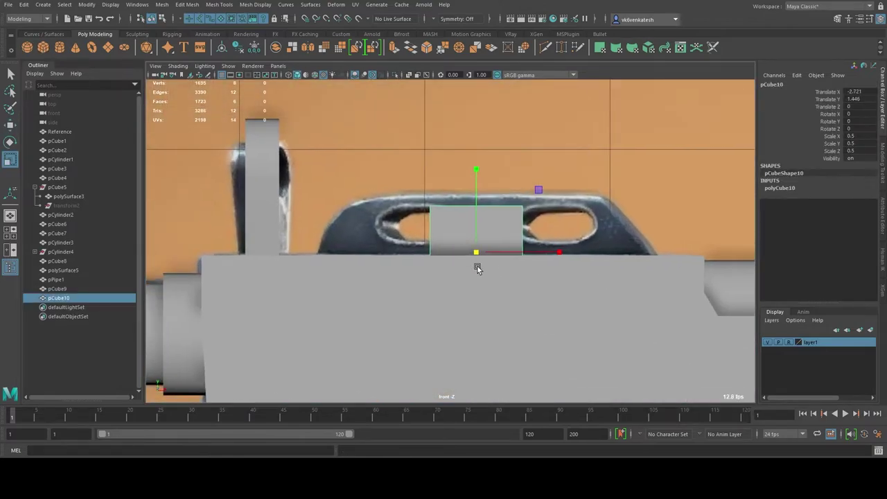
key(F9)
drag(376, 188, 465, 301)
drag(485, 241, 448, 250)
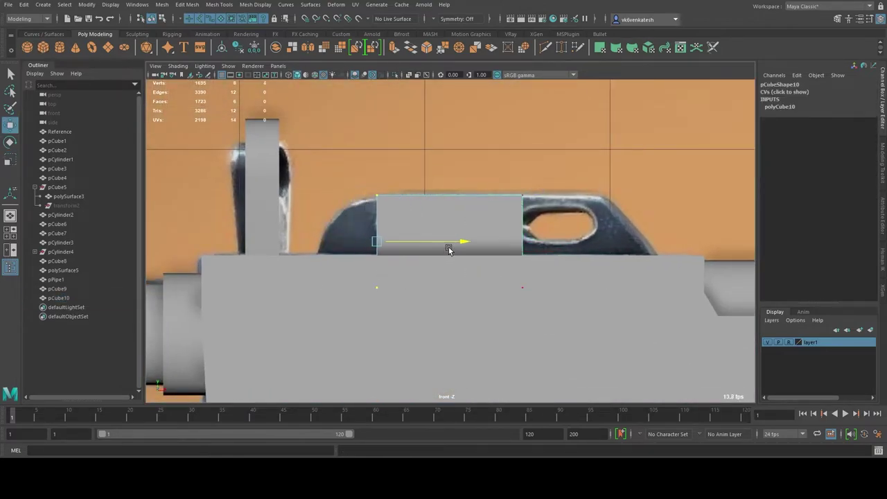
drag(583, 242, 662, 242)
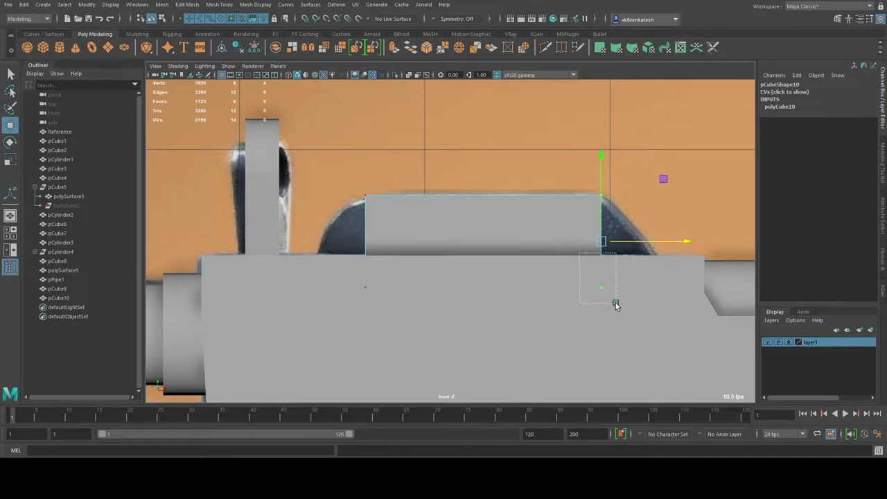
Add an edge loop across the block with Multi-Cut and adjust its side vertices
click(882, 163)
click(788, 337)
ctrl+click(638, 233)
scroll(639, 233, up, 2)
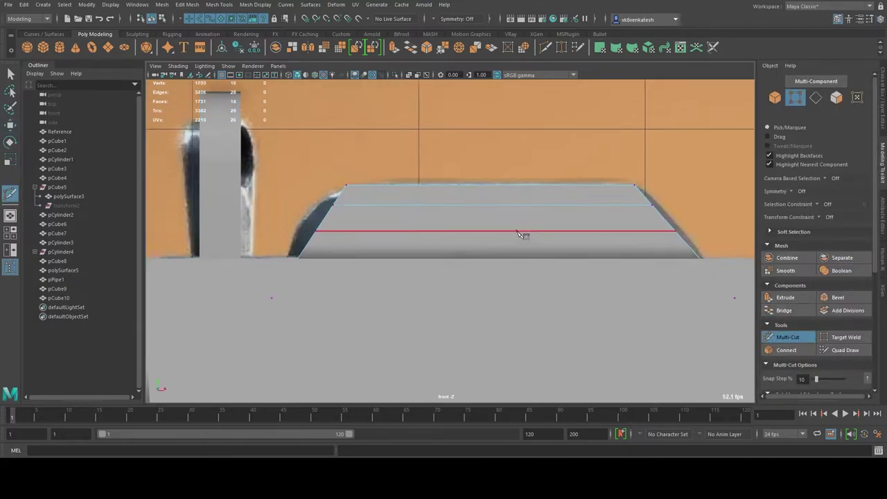
key(w)
drag(352, 240, 294, 198)
drag(506, 223, 590, 284)
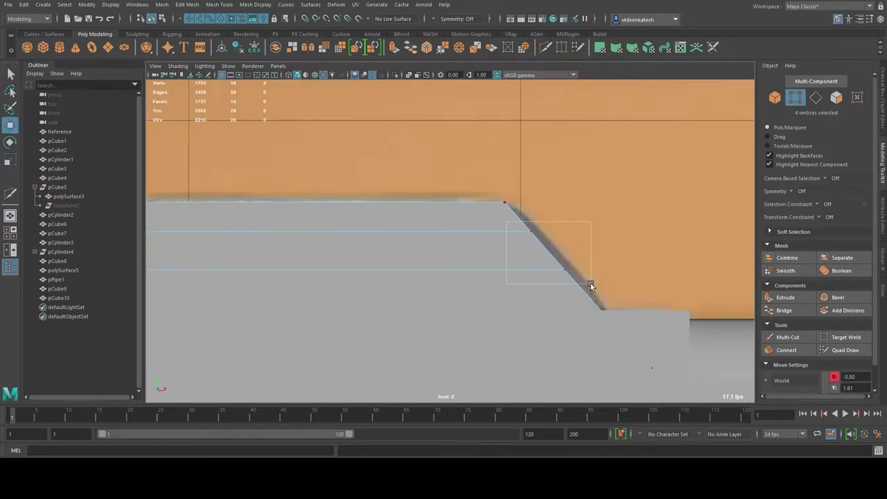
scroll(608, 250, down, 5)
Taper the block by narrowing its top face inward toward the centre
mouse_move(449, 245)
alt+mouse_down()
mouse_move(459, 294)
mouse_move(526, 263)
mouse_move(471, 250)
alt+mouse_up()
key(r)
key(ctrl+a)
mouse_move(558, 226)
alt+mouse_down()
mouse_move(563, 321)
mouse_move(558, 269)
alt+mouse_up()
mouse_move(443, 270)
alt+mouse_down()
mouse_move(390, 257)
mouse_move(474, 246)
mouse_move(402, 195)
mouse_move(446, 333)
mouse_move(453, 208)
mouse_move(605, 162)
alt+mouse_up()
click(326, 159)
shift+click(378, 260)
click(605, 162)
click(485, 229)
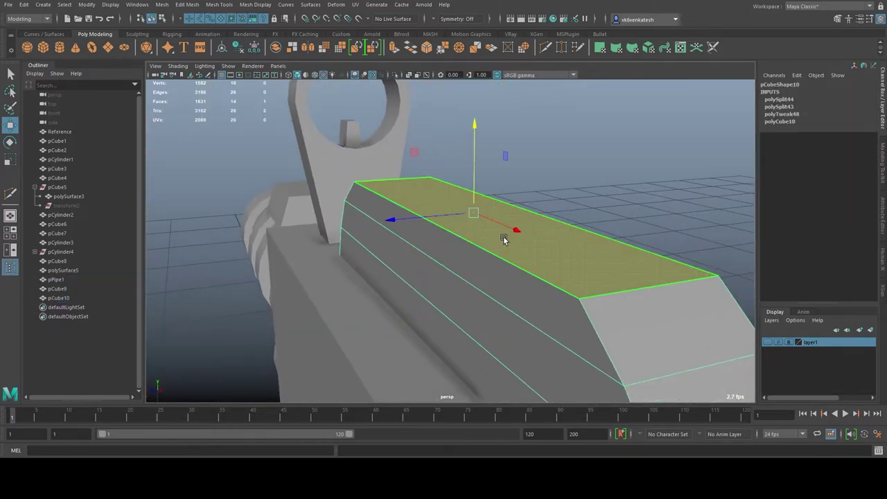
drag(393, 223, 423, 222)
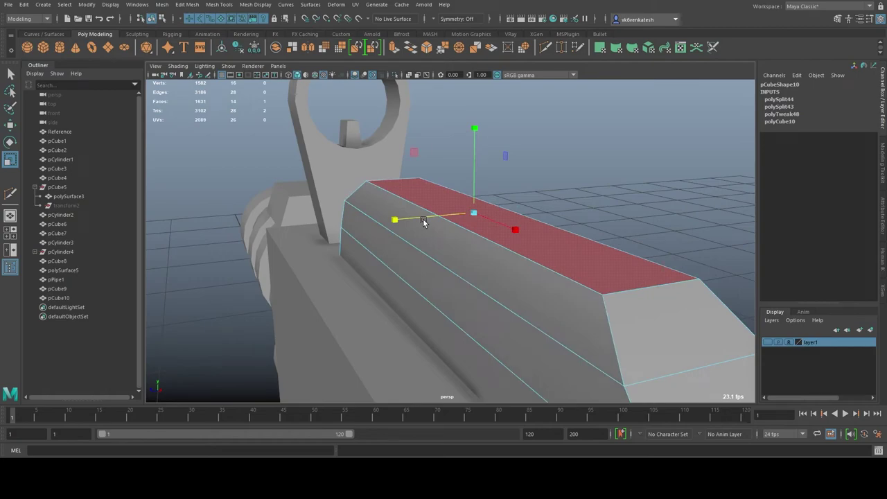
In the front view, Multi-Cut horizontal edge loops across the block's side
mouse_move(484, 236)
alt+mouse_down()
mouse_move(517, 239)
mouse_move(517, 206)
mouse_move(528, 273)
mouse_move(298, 252)
mouse_move(583, 255)
mouse_move(709, 182)
mouse_move(634, 221)
mouse_move(806, 220)
alt+mouse_up()
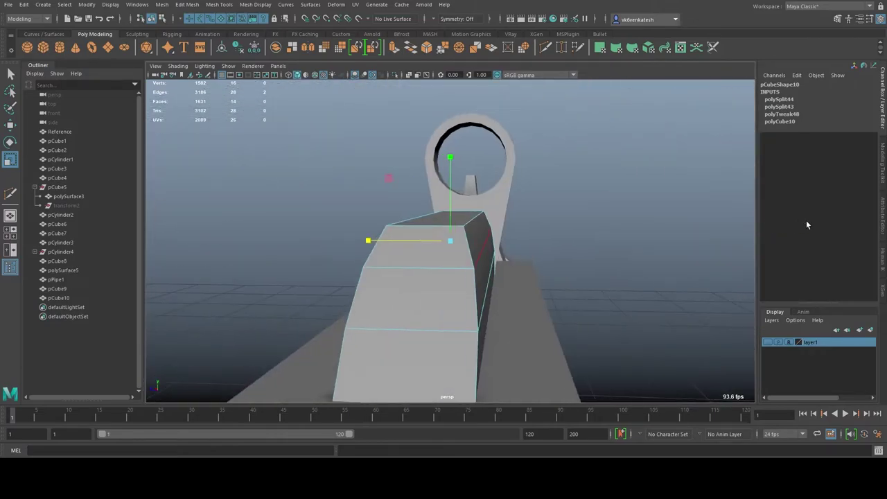
key(F8)
mouse_move(620, 156)
alt+mouse_down()
mouse_move(582, 181)
mouse_move(492, 289)
mouse_move(531, 226)
alt+mouse_up()
key(space)
shift+right_drag(445, 279, 416, 305)
click(336, 364)
click(347, 275)
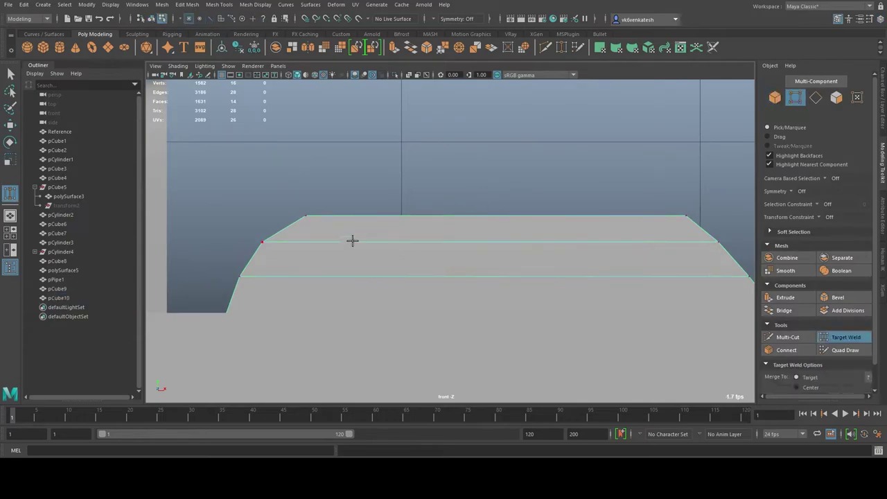
click(358, 241)
click(386, 215)
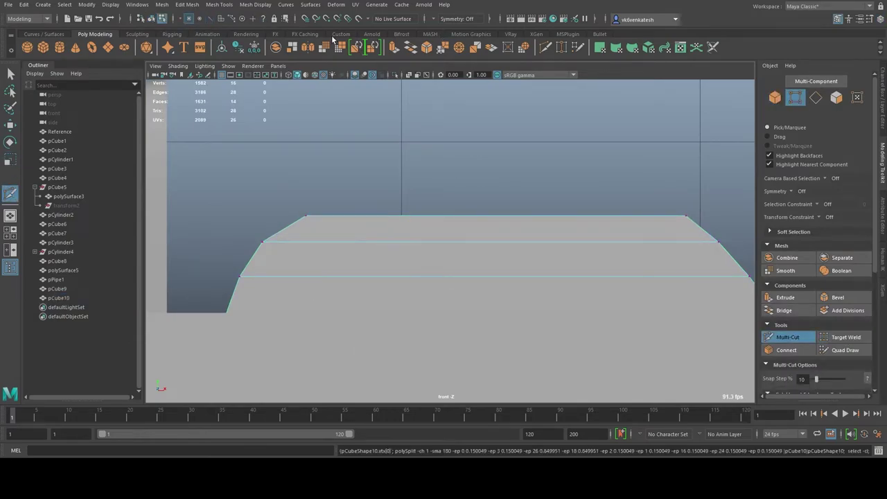
Insert evenly spaced edge loops across the top receiver block and select five side faces
click(340, 34)
ctrl+click(462, 245)
key(F11)
click(353, 258)
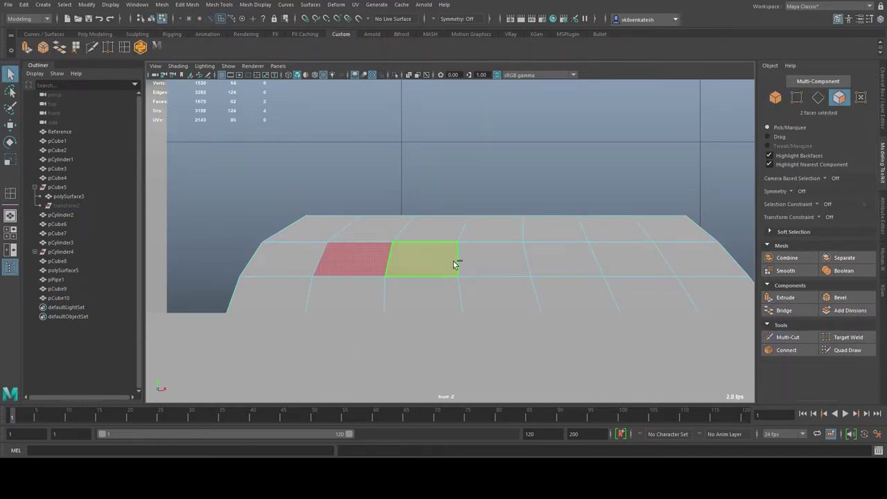
shift+click(423, 258)
shift+click(631, 258)
shift+click(573, 258)
shift+click(714, 291)
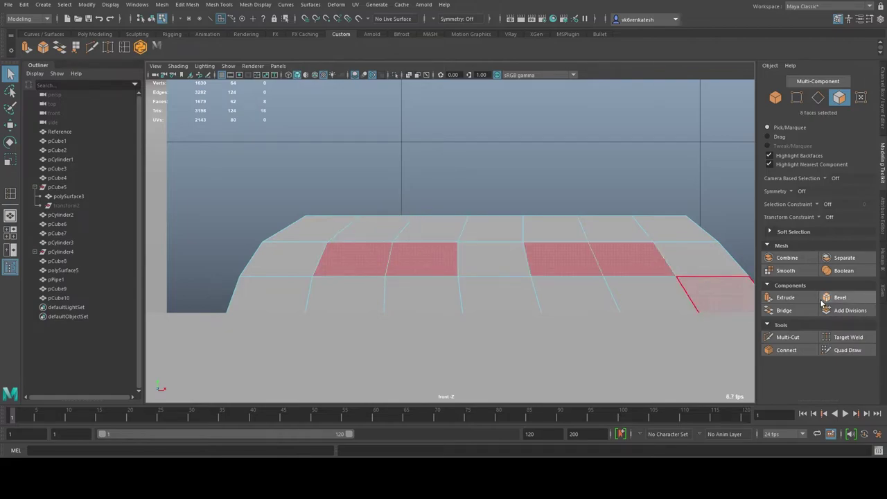
Try rounding the selected side faces into a circle, then undo it
click(95, 34)
click(524, 52)
key(ctrl+z)
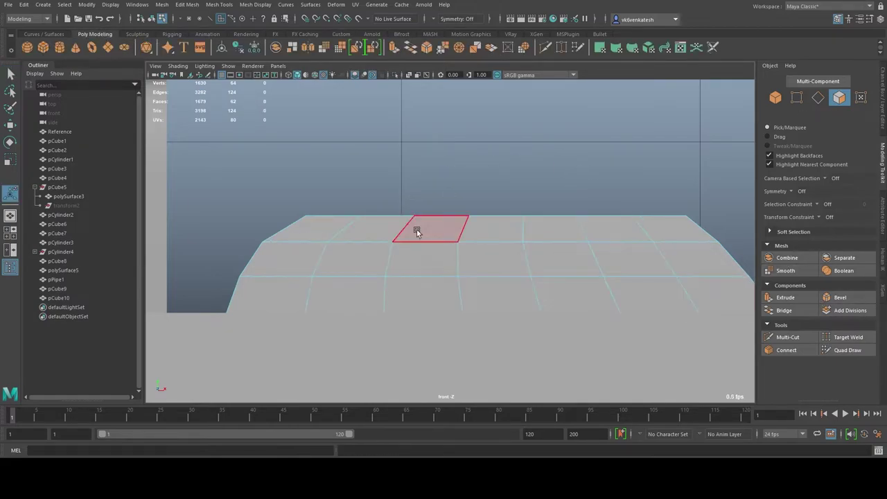
drag(416, 229, 361, 263)
click(524, 49)
key(ctrl+z)
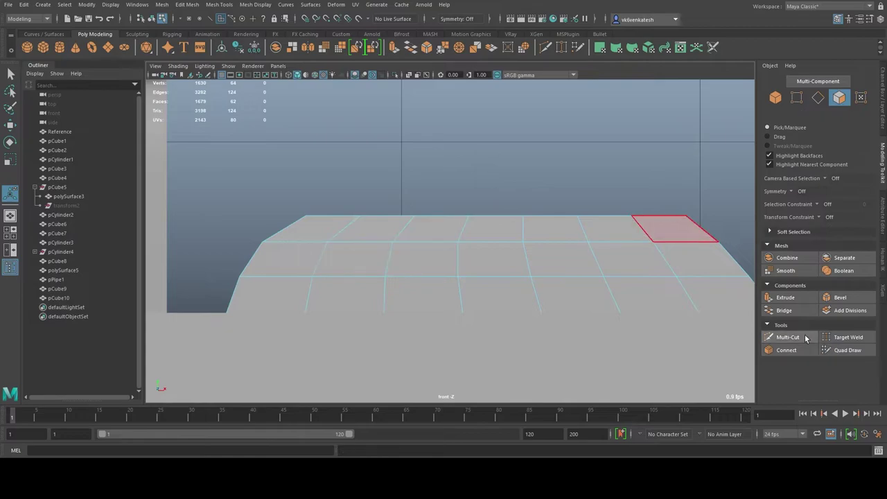
Cut a horizontal edge loop across the block and scale its vertices inward to narrow the slots
click(787, 337)
ctrl+click(455, 258)
key(q)
key(F9)
scroll(495, 171, up, 3)
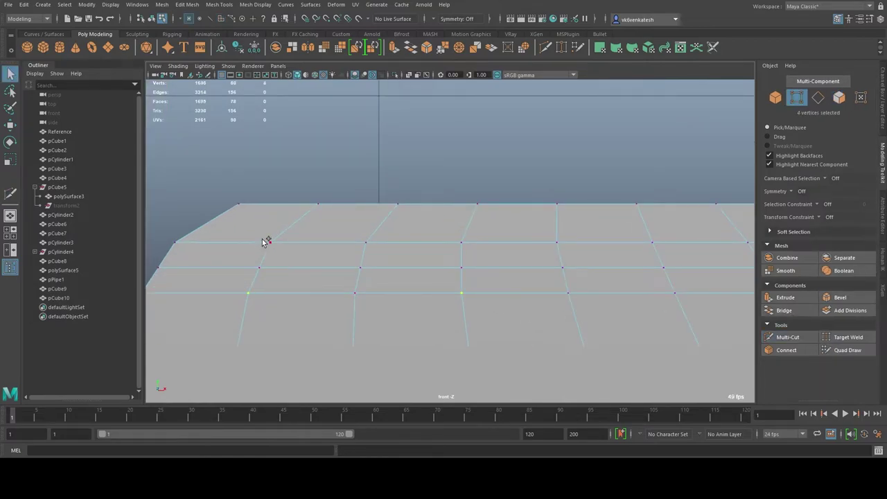
key(r)
middle_drag(478, 254, 428, 269)
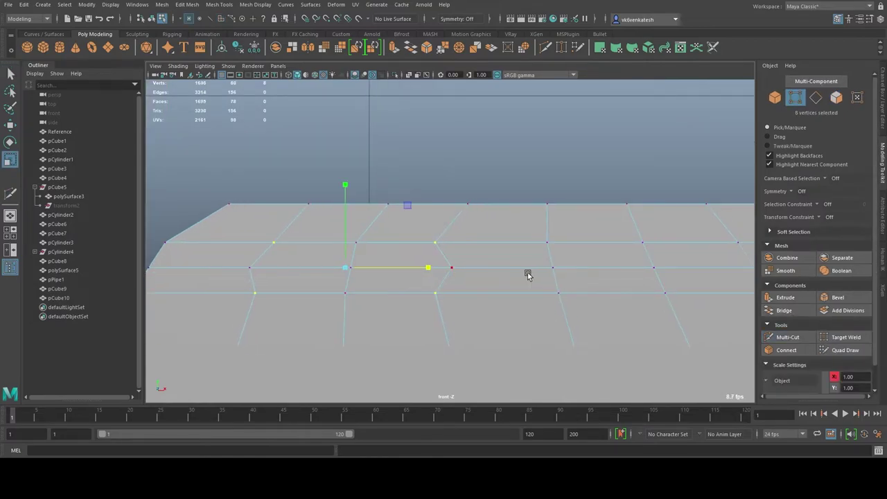
alt+drag(529, 273, 428, 287)
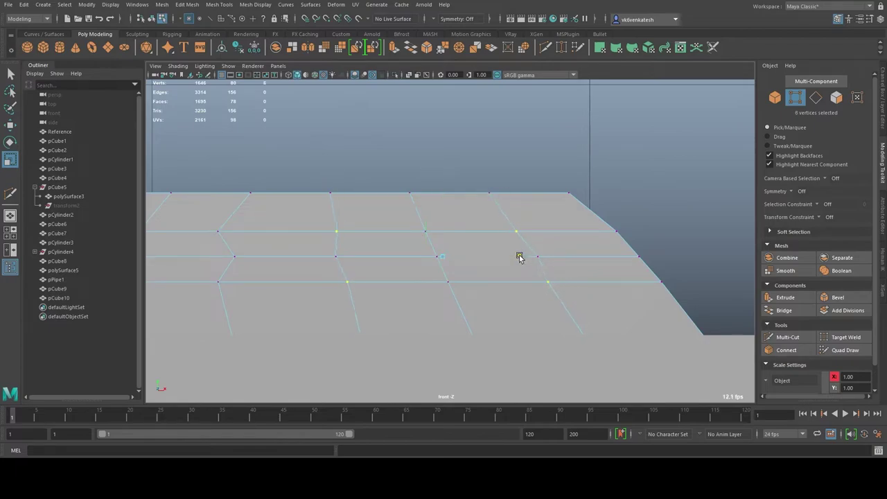
Add another edge loop through the slot area and move vertices to round off the slot ends
click(787, 336)
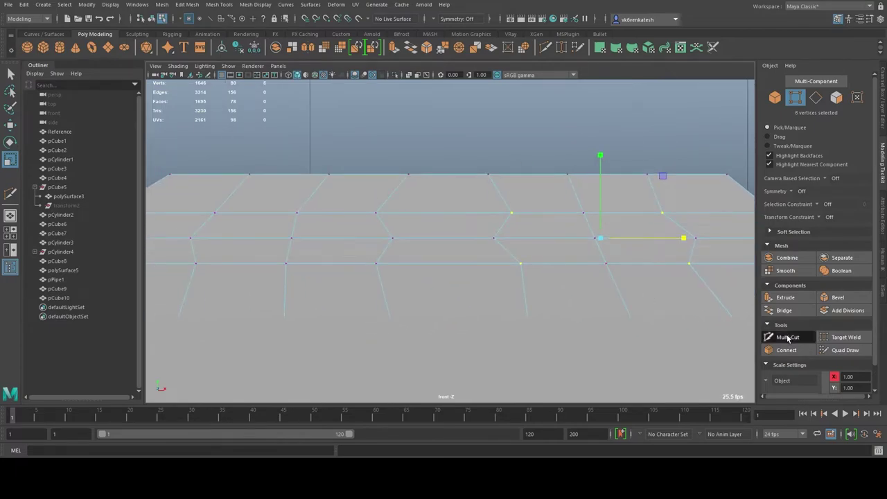
ctrl+click(451, 238)
key(w)
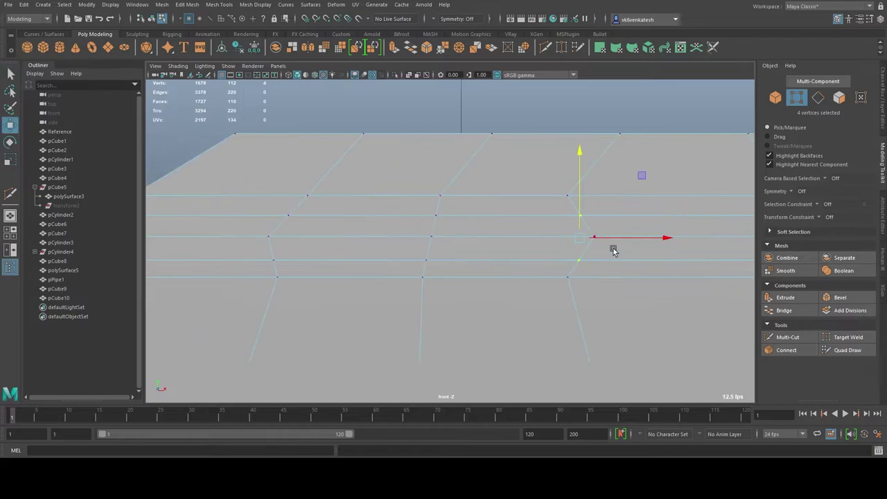
mouse_move(620, 237)
alt+mouse_down()
mouse_move(357, 255)
mouse_move(311, 233)
alt+mouse_up()
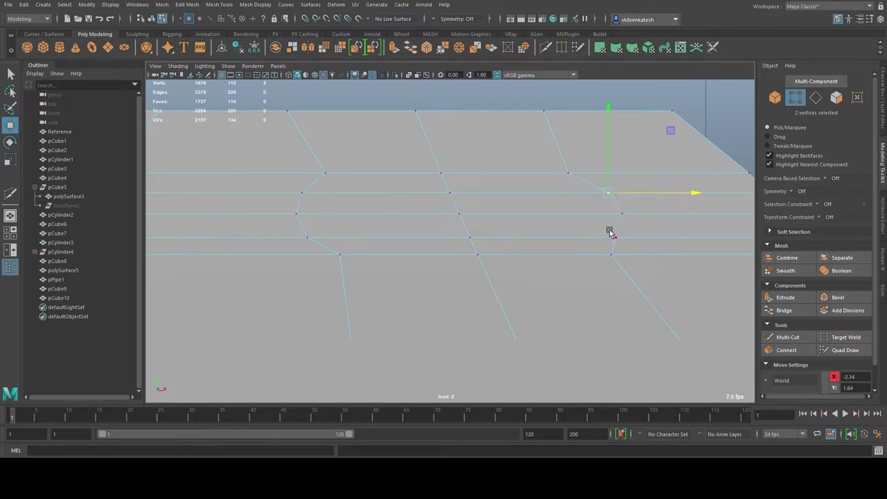
mouse_move(644, 239)
alt+mouse_down()
mouse_move(597, 209)
mouse_move(355, 230)
mouse_move(408, 232)
mouse_move(484, 196)
alt+mouse_up()
scroll(623, 165, up, 5)
Delete the two slot face strips to open two holes in the receiver side
key(F11)
double_click(381, 208)
shift+click(485, 196)
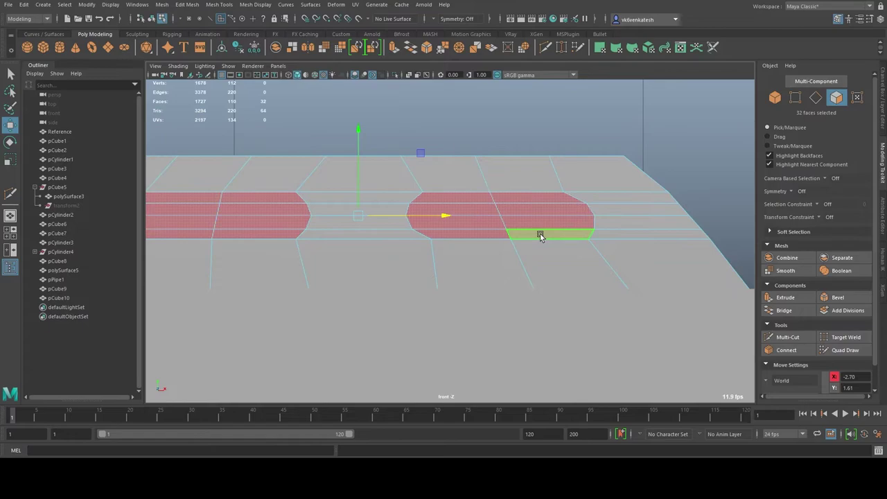
key(Delete)
Bridge both hole border loops into inner slot walls
mouse_move(571, 197)
alt+mouse_down()
mouse_move(529, 297)
mouse_move(481, 178)
alt+mouse_up()
double_click(310, 284)
click(784, 310)
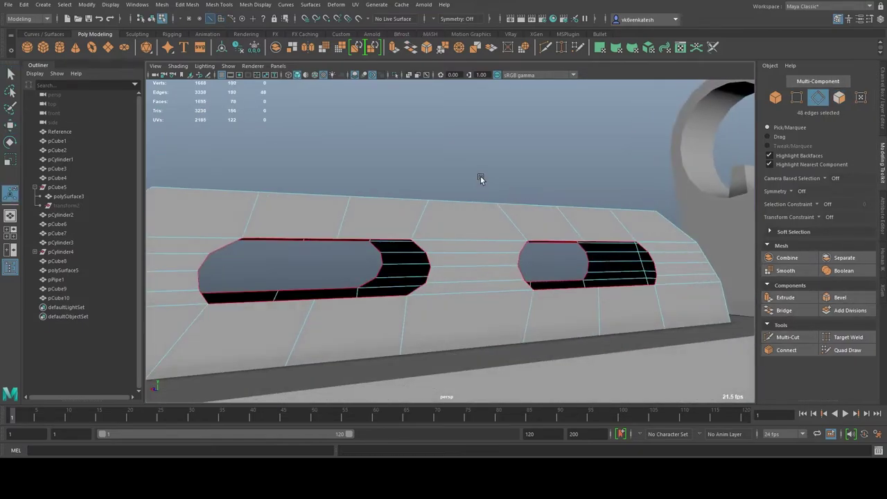
click(783, 310)
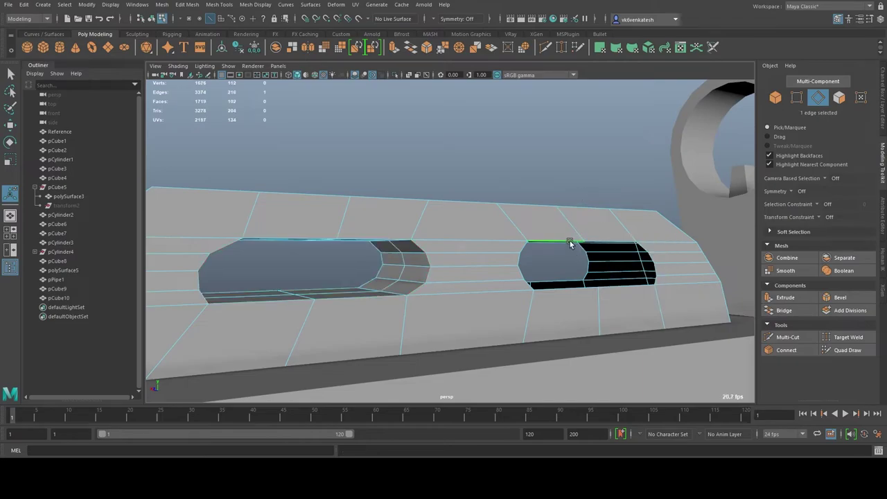
key(g)
alt+drag(561, 172, 554, 149)
Return to object mode, orbit the rifle and frame the barrel cylinder
key(F8)
scroll(626, 269, down, 5)
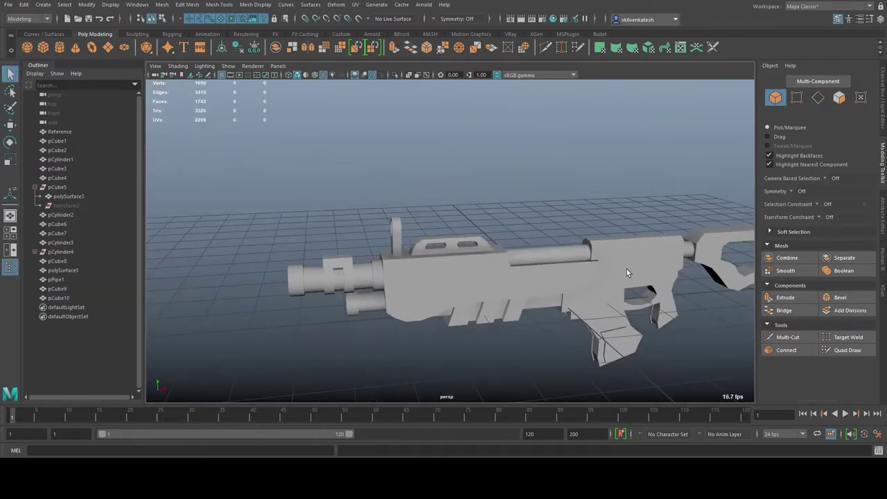
alt+drag(626, 268, 545, 216)
scroll(545, 216, up, 3)
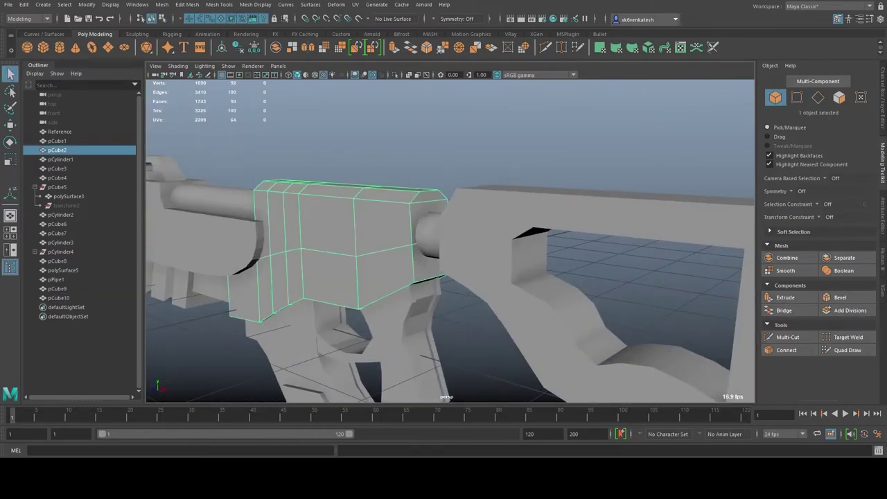
alt+drag(444, 243, 498, 238)
click(409, 229)
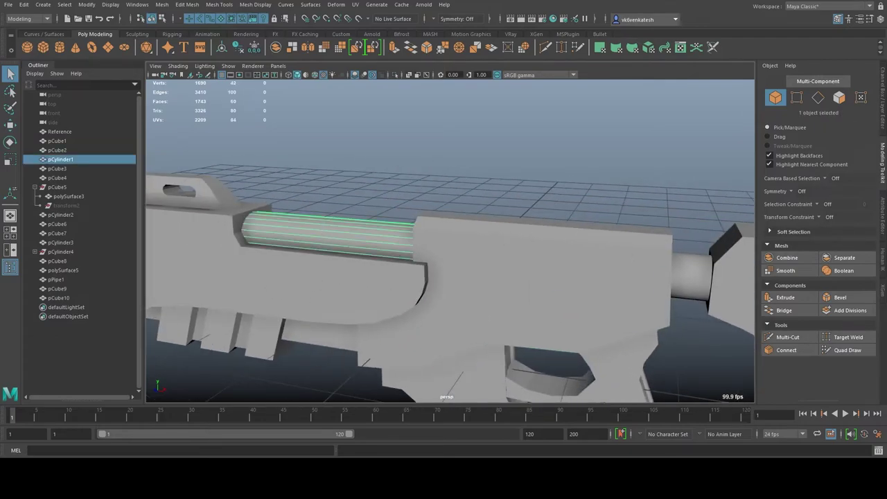
click(387, 185)
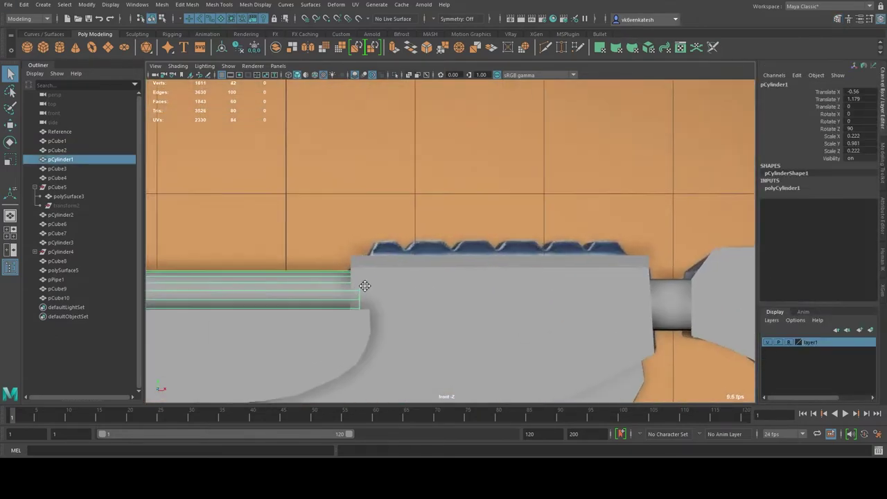
key(f)
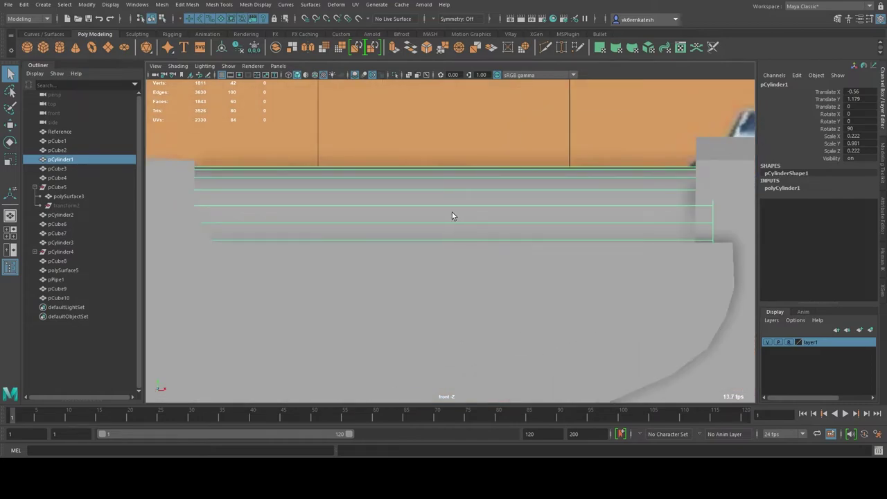
key(w)
key(ctrl+z)
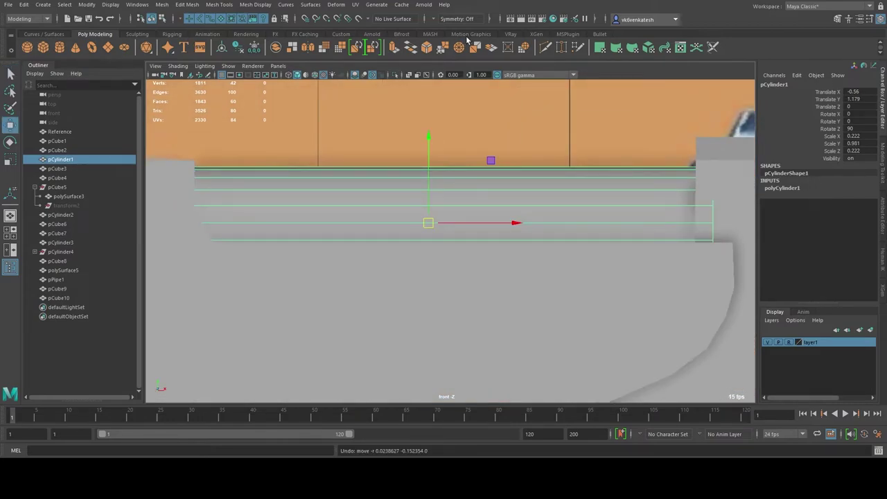
Insert edge loops along the barrel and select three full rings of faces
click(340, 34)
click(390, 205)
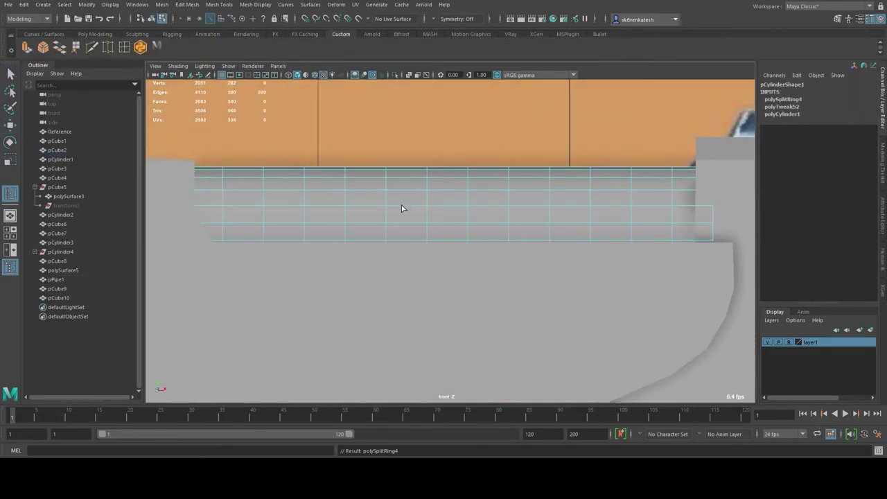
key(q)
mouse_move(468, 212)
alt+mouse_down()
mouse_move(385, 250)
mouse_move(427, 238)
mouse_move(425, 203)
alt+mouse_up()
key(F11)
click(346, 232)
double_click(346, 246)
shift+double_click(426, 203)
shift+double_click(580, 206)
mouse_move(579, 206)
alt+mouse_down()
mouse_move(484, 229)
mouse_move(677, 164)
alt+mouse_up()
Delete two of the extracted barrel ring pieces, keeping one
scroll(521, 233, down, 5)
scroll(477, 259, up, 8)
click(482, 242)
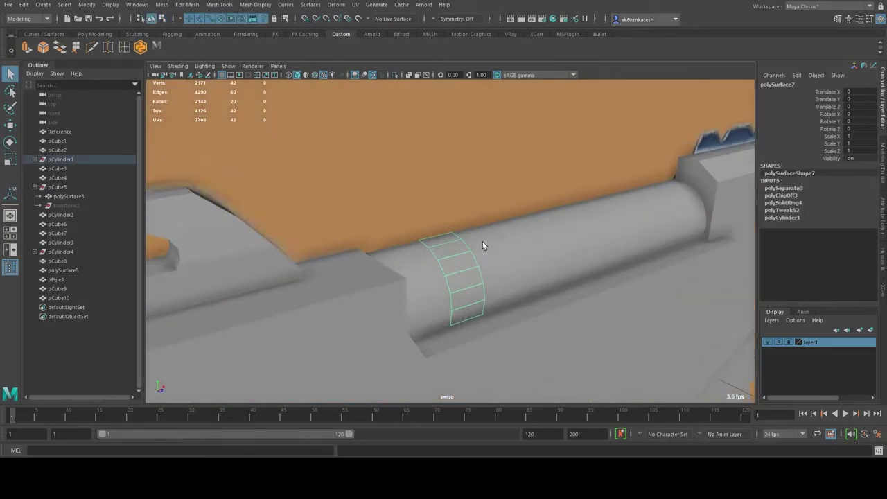
click(530, 245)
alt+drag(577, 234, 485, 235)
click(34, 159)
click(76, 188)
shift+click(76, 196)
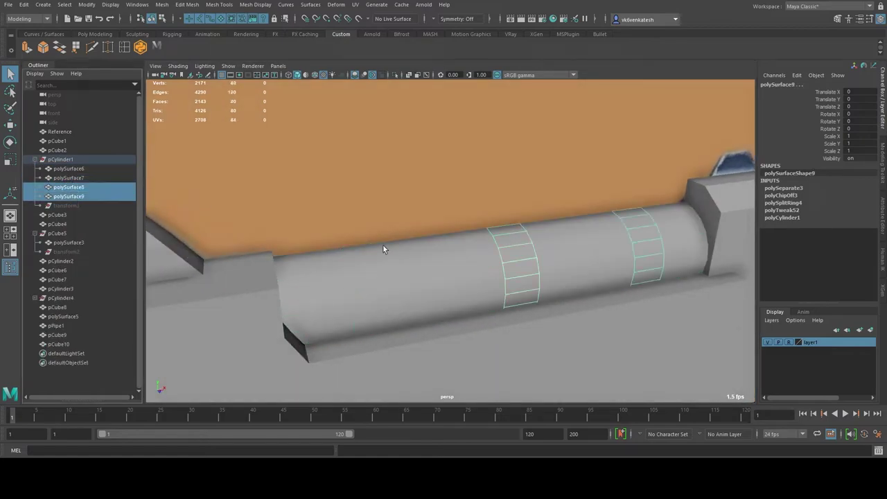
key(Delete)
Extrude the remaining ring's faces outward into a raised band around the barrel
click(343, 231)
alt+drag(343, 231, 417, 284)
key(w)
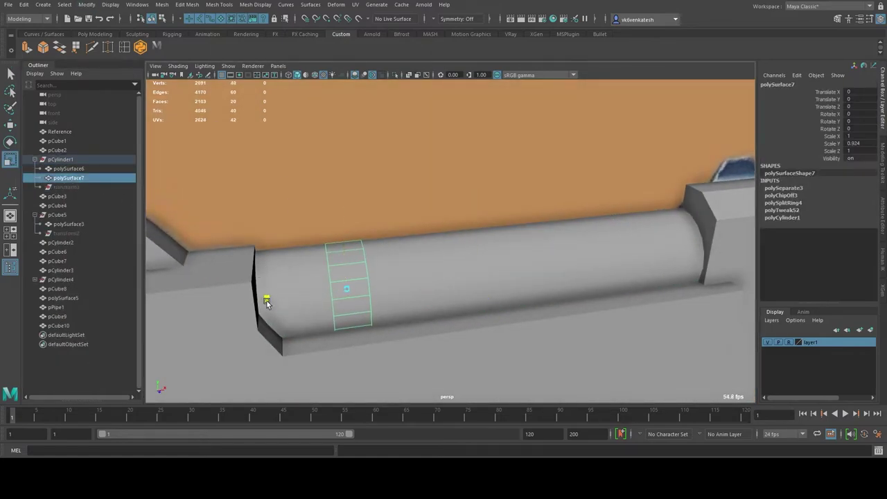
mouse_move(265, 301)
mouse_down()
mouse_move(411, 293)
mouse_move(485, 263)
mouse_up()
key(ctrl+e)
mouse_move(568, 259)
mouse_down()
mouse_move(552, 278)
mouse_move(554, 247)
mouse_move(631, 187)
mouse_up()
key(ctrl+e)
key(F8)
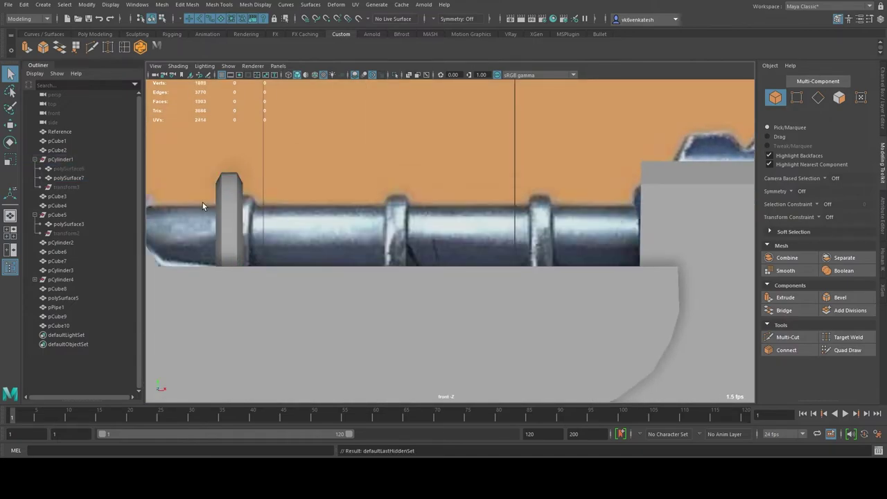
Duplicate the ring twice and slide the copies along X onto the next two reference rings
key(ctrl+d)
key(w)
drag(311, 245, 475, 247)
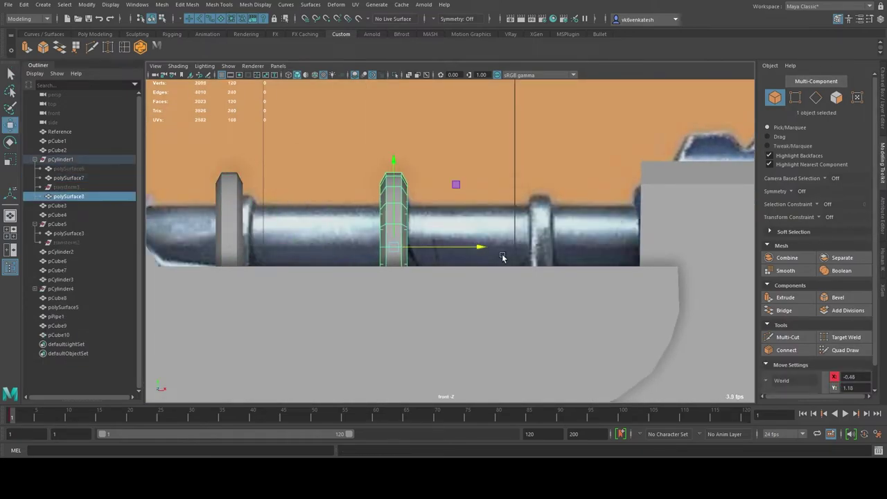
key(ctrl+d)
drag(336, 251, 603, 260)
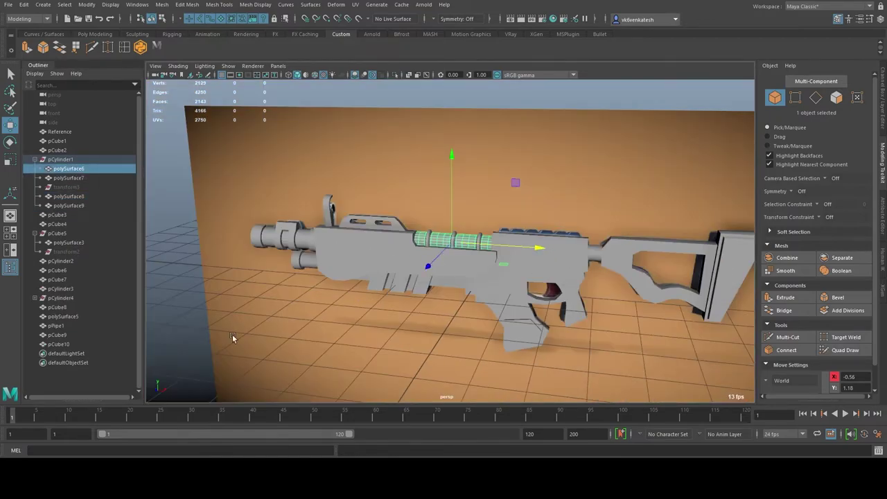
Select the top receiver block and frame its top edge against the reference teeth
alt+drag(277, 242, 483, 271)
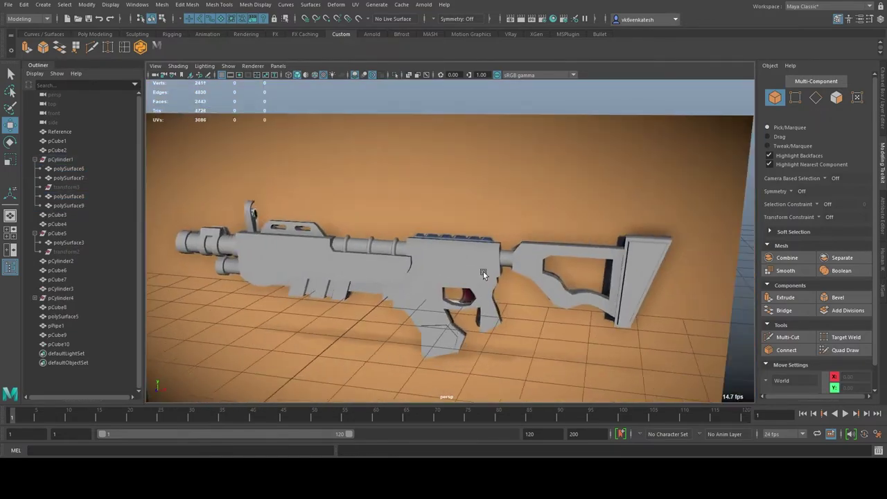
click(398, 247)
key(f)
alt+drag(399, 248, 453, 230)
alt+middle_drag(453, 229, 172, 271)
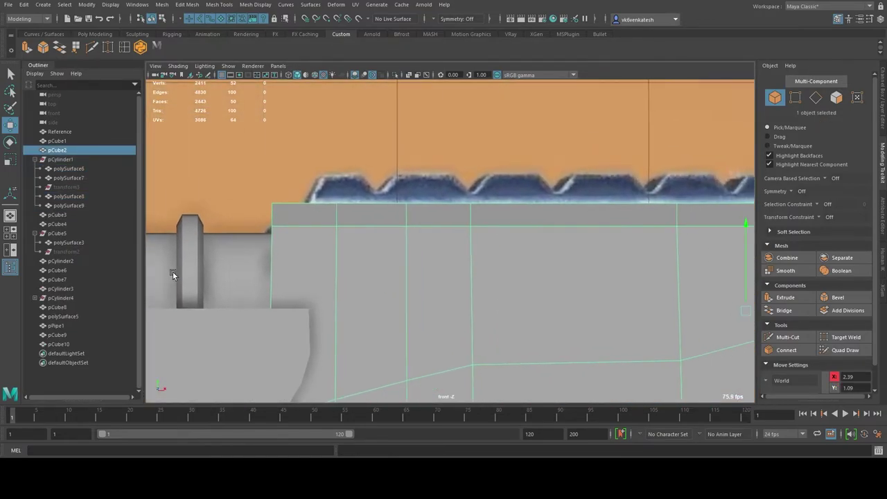
scroll(368, 205, up, 3)
alt+middle_drag(365, 200, 321, 183)
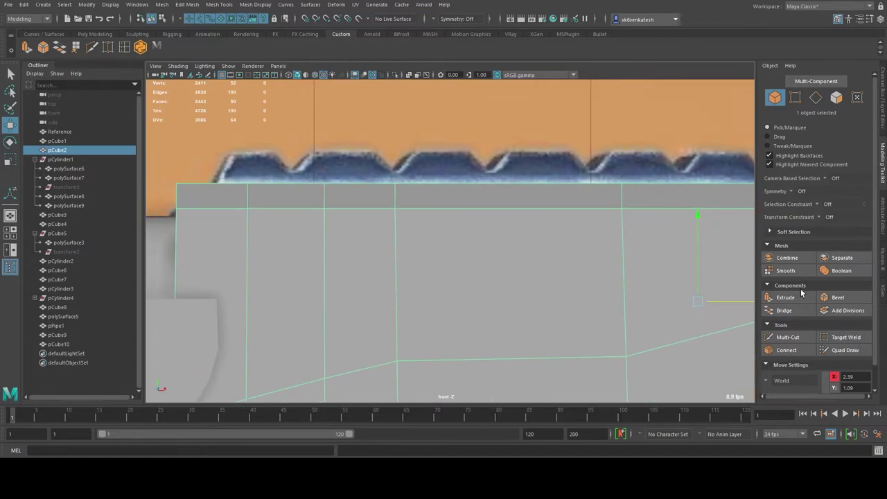
Multi-Cut a vertical edge loop across the receiver
click(786, 337)
alt+middle_drag(394, 209, 343, 210)
ctrl+click(440, 187)
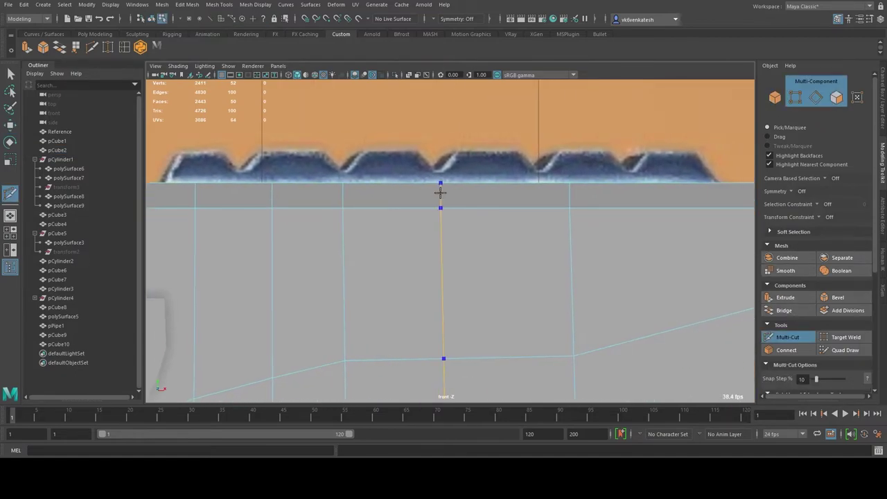
scroll(445, 193, down, 3)
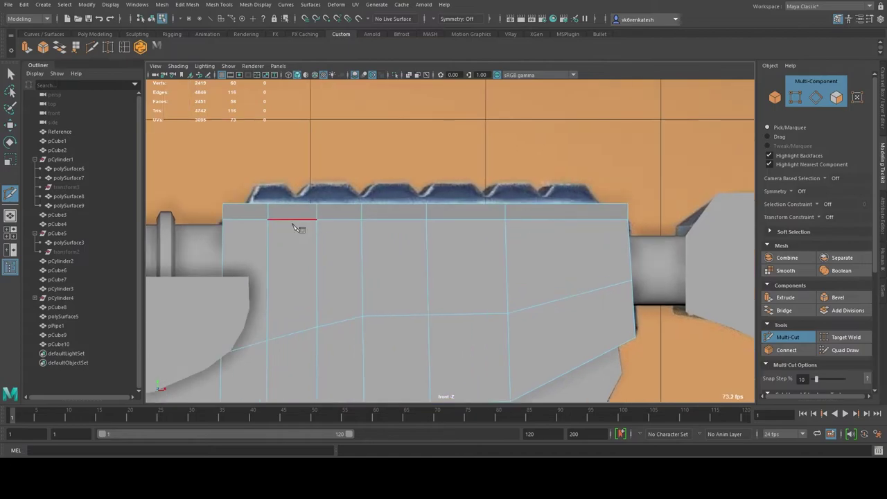
scroll(527, 208, up, 2)
Skew the receiver's vertex columns to line up with the reference teeth
key(w)
drag(502, 187, 534, 225)
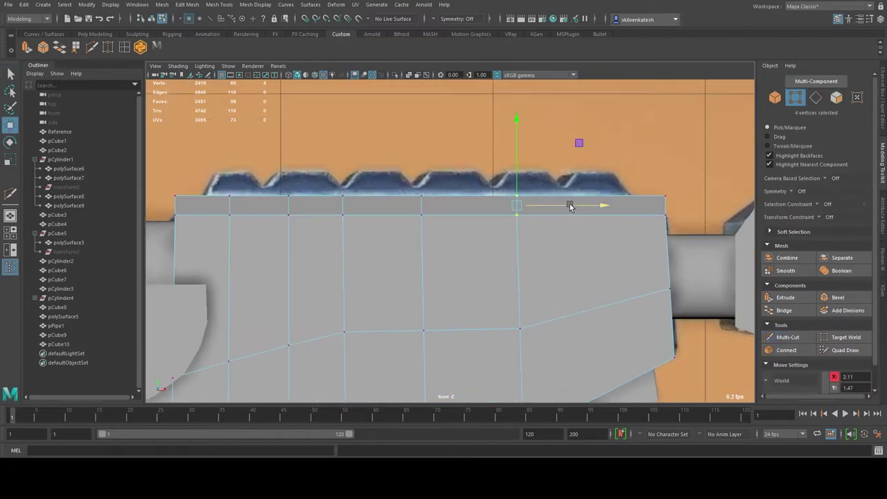
drag(572, 204, 632, 205)
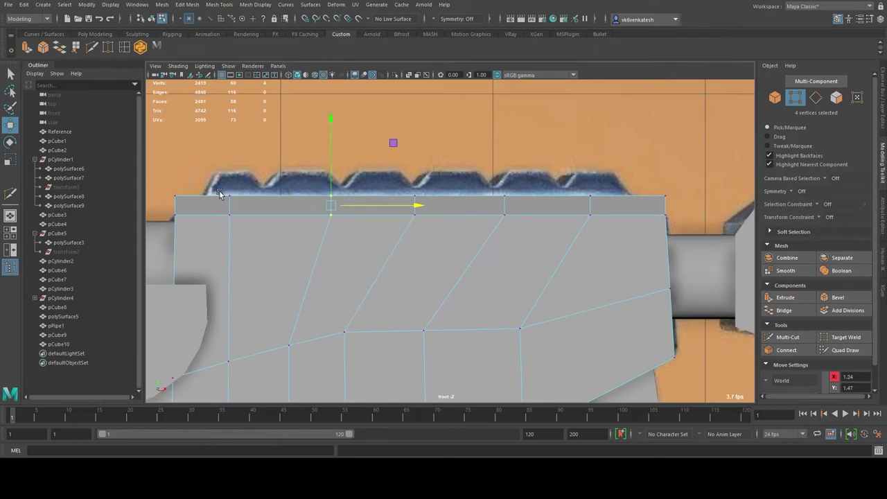
drag(219, 193, 239, 229)
drag(270, 205, 293, 206)
mouse_move(402, 192)
mouse_down()
mouse_move(439, 231)
mouse_move(589, 248)
mouse_move(563, 238)
mouse_move(609, 256)
mouse_up()
Extrude the top strip of faces 0.116 upward as six separate tooth blocks
key(F11)
double_click(474, 280)
key(ctrl+e)
mouse_move(604, 131)
mouse_down()
mouse_move(603, 115)
mouse_move(593, 293)
mouse_up()
alt+drag(396, 252, 642, 151)
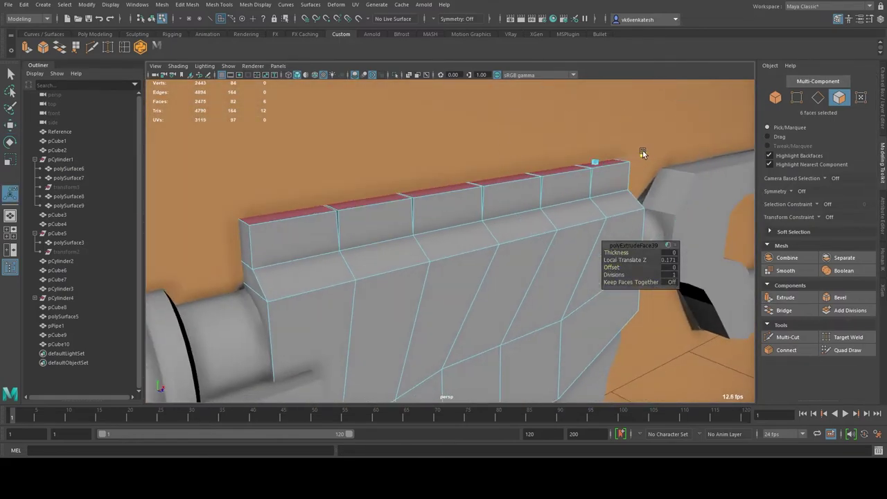
key(ctrl+z)
key(ctrl+z)
key(ctrl+z)
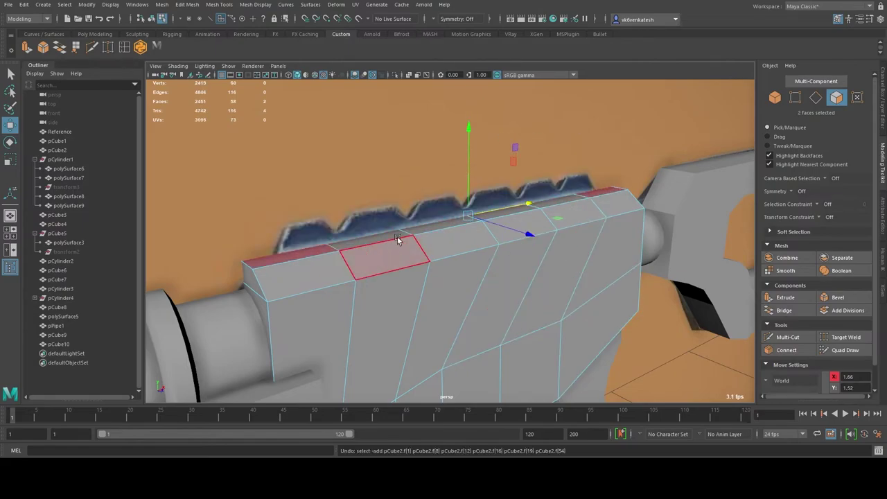
click(784, 297)
mouse_move(597, 129)
mouse_down()
mouse_move(641, 163)
mouse_move(629, 167)
mouse_up()
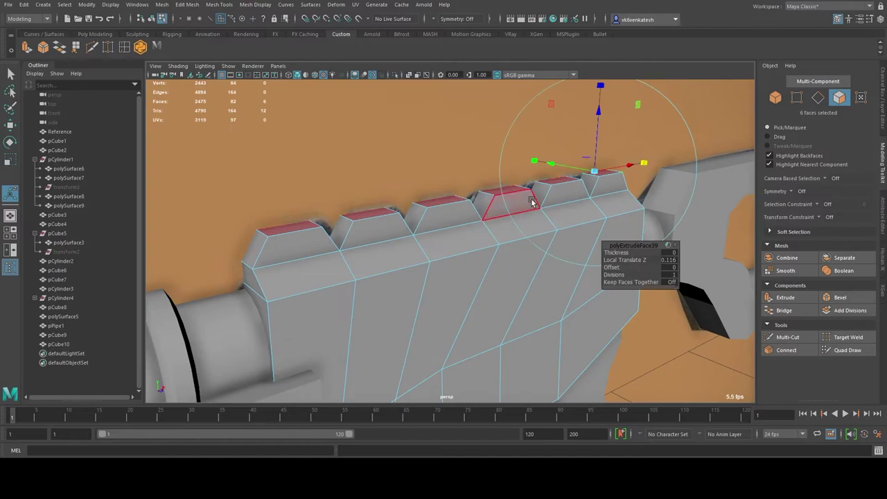
alt+drag(535, 204, 432, 216)
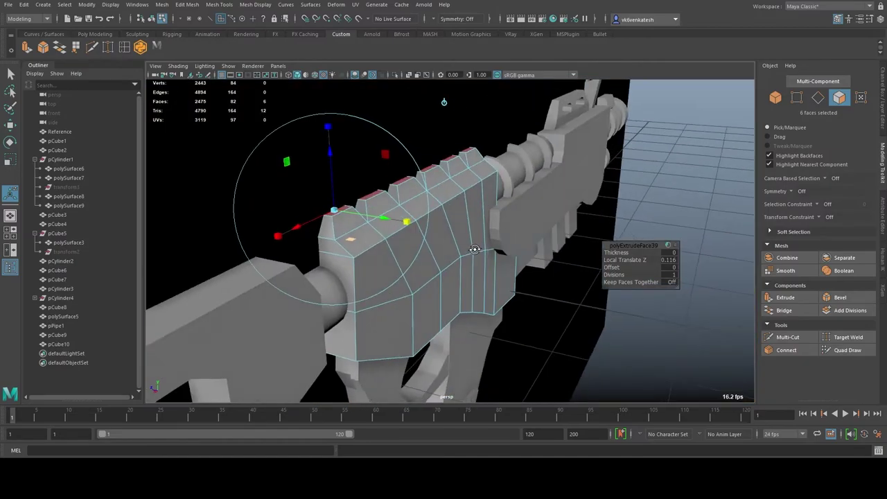
Create a new poly cube, hide pCube8, and move the cube onto the reference trigger
scroll(463, 211, up, 5)
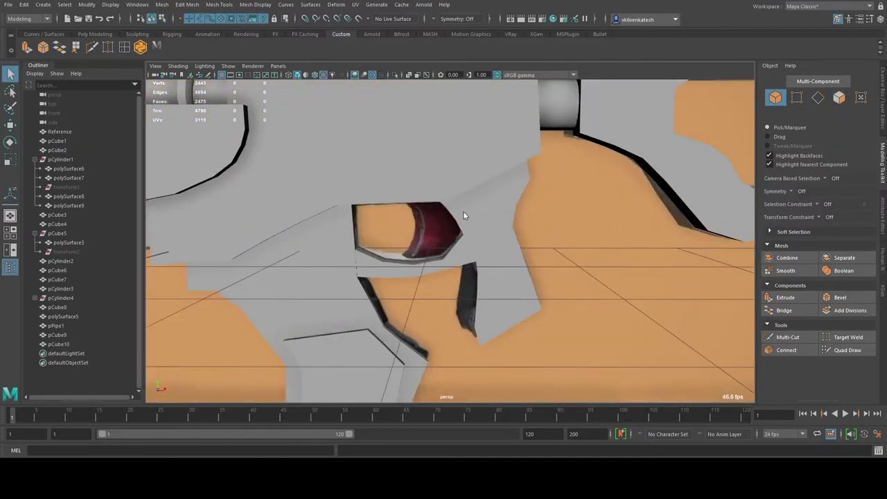
scroll(532, 221, up, 3)
click(95, 34)
click(43, 47)
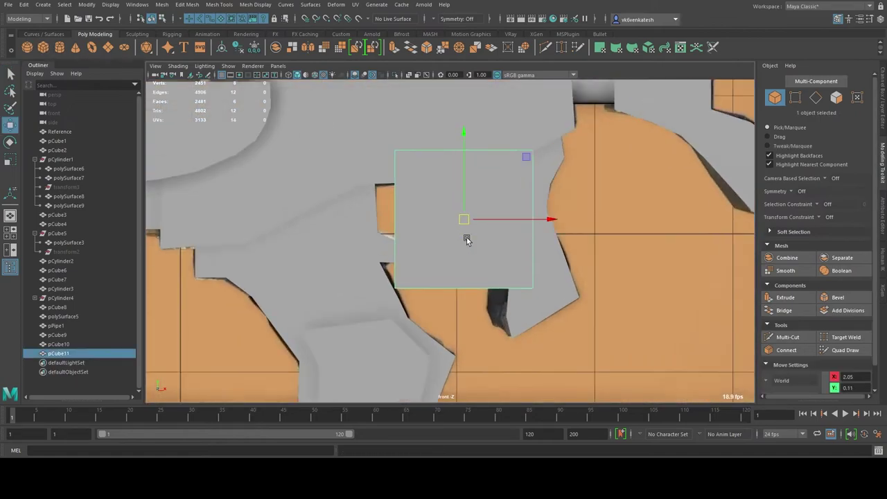
click(592, 234)
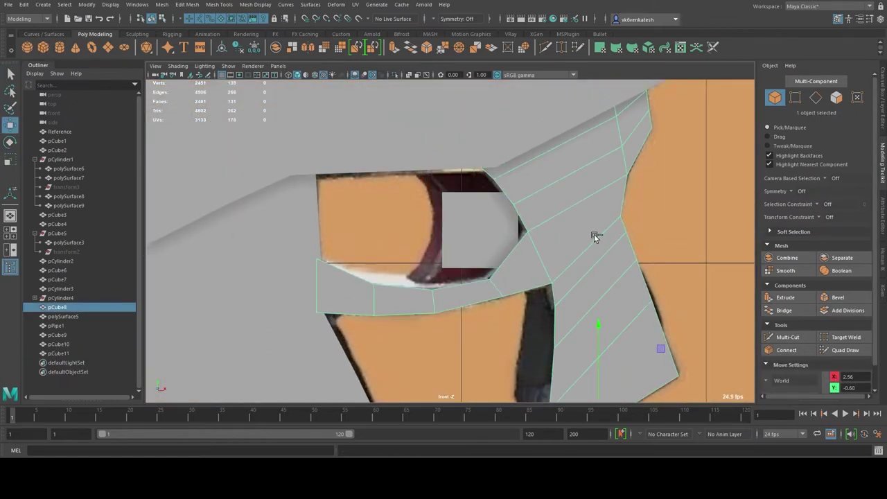
key(ctrl+h)
click(485, 225)
drag(487, 224, 451, 220)
Raise the cube's top vertices up to the guard and add edge loops across the trigger strip
key(F9)
key(w)
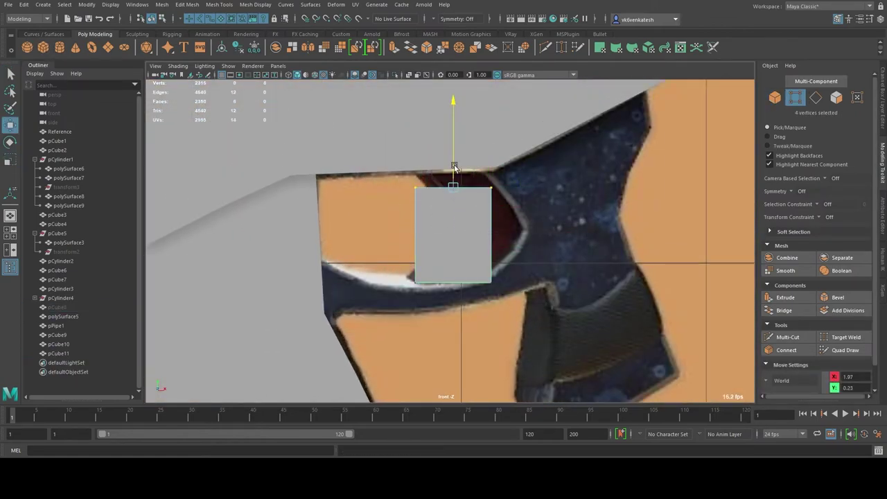
middle_drag(400, 223, 400, 256)
click(341, 34)
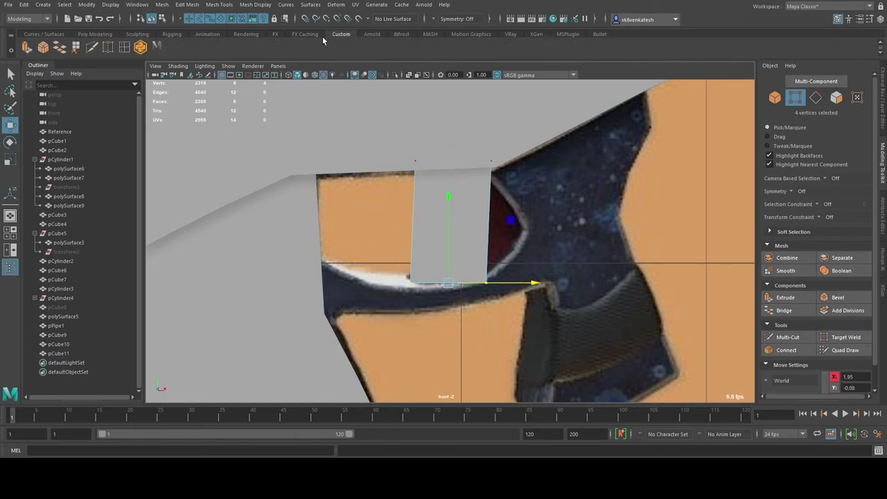
key(F10)
click(426, 229)
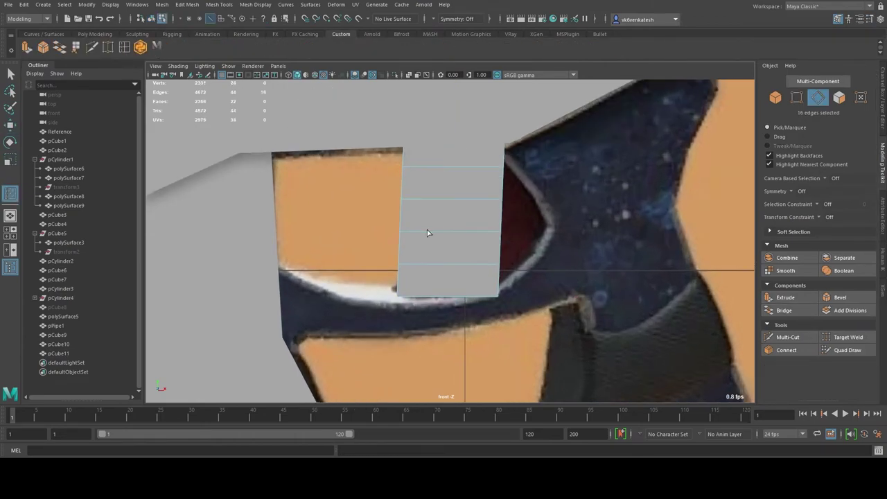
Slide the top, middle and lower vertex rows right to bend the trigger into a curve
key(q)
key(F9)
drag(388, 190, 536, 239)
key(w)
drag(547, 215, 565, 215)
drag(428, 268, 505, 270)
drag(525, 264, 540, 264)
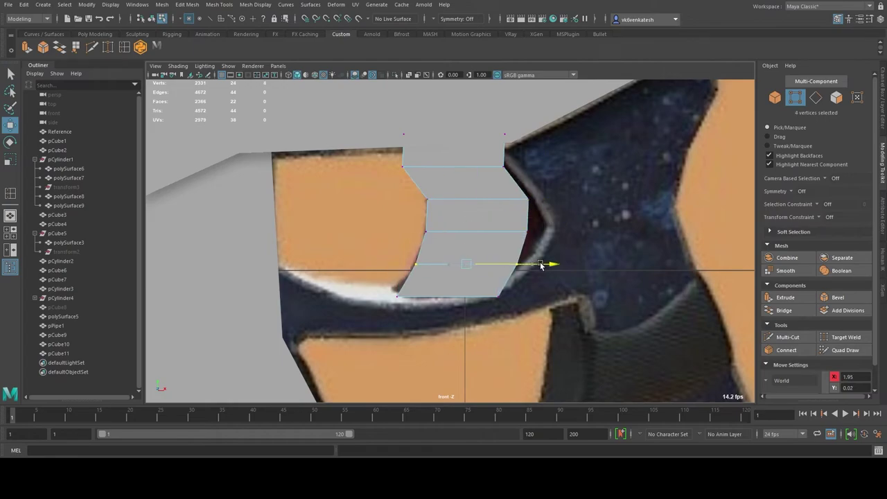
drag(547, 171, 548, 171)
drag(539, 166, 552, 166)
mouse_move(500, 127)
mouse_down()
mouse_move(589, 228)
mouse_move(616, 214)
mouse_up()
key(F8)
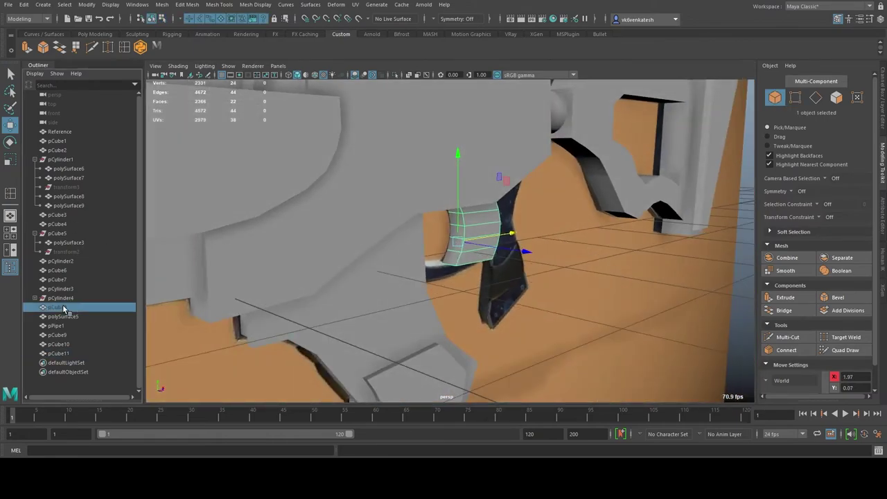
Hide the layer1 reference and orbit around to inspect the curved trigger's shape
click(767, 341)
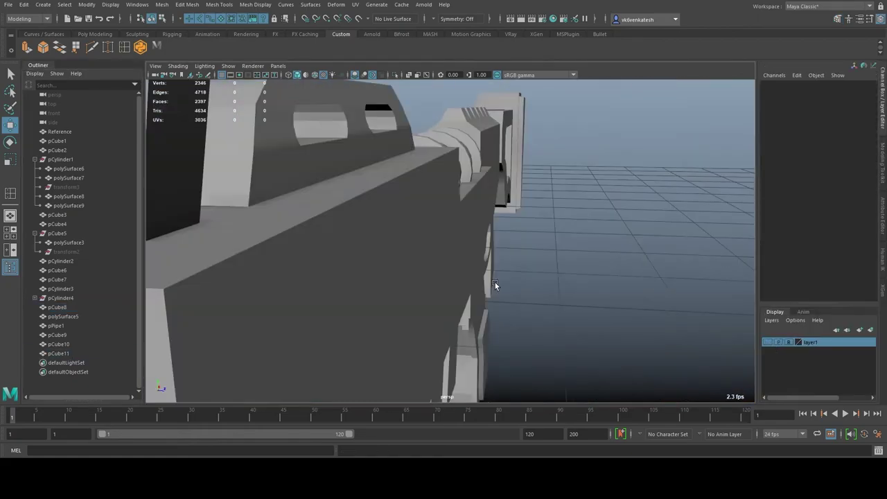
mouse_move(450, 242)
alt+mouse_down()
mouse_move(563, 224)
mouse_move(589, 259)
alt+mouse_up()
scroll(590, 259, up, 3)
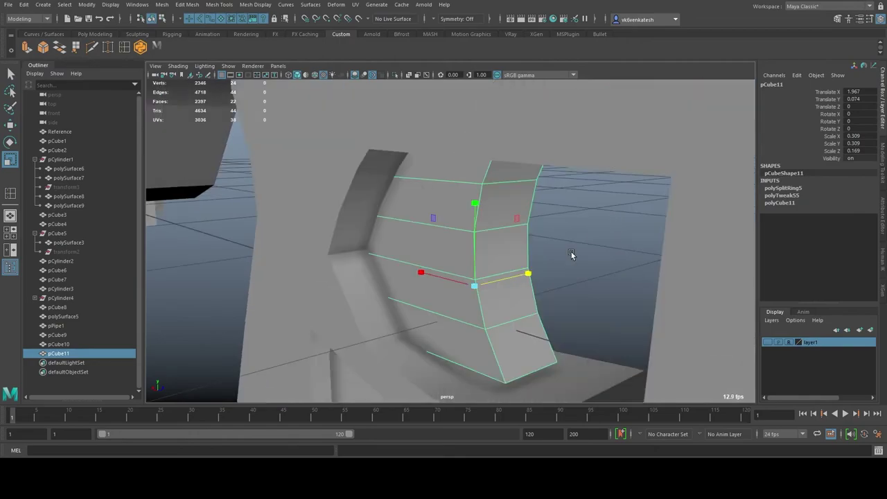
alt+drag(623, 219, 264, 171)
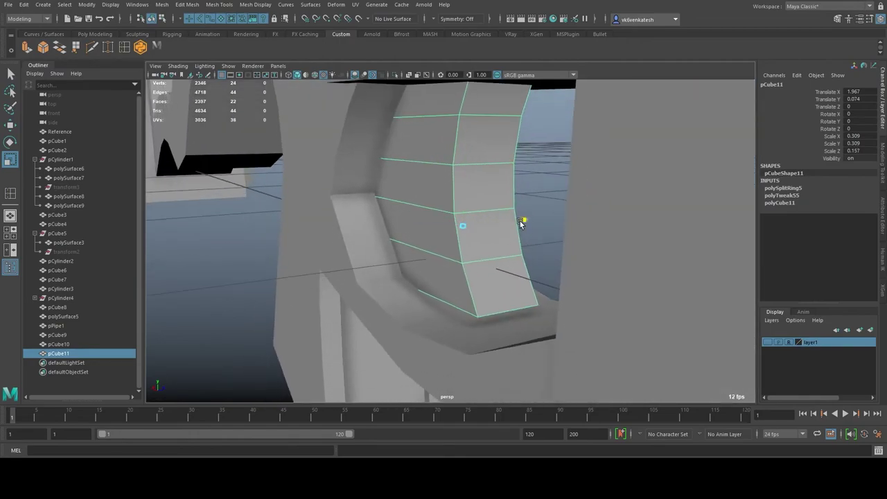
key(F11)
click(468, 286)
alt+drag(467, 286, 440, 247)
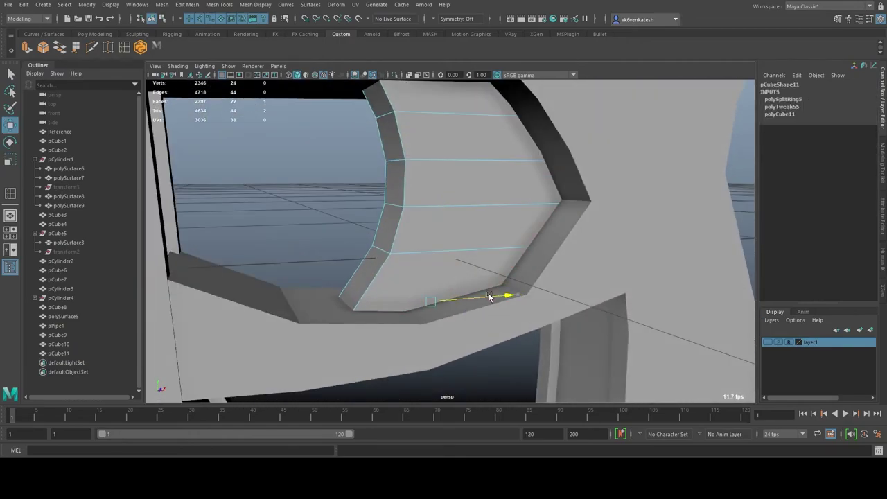
mouse_move(495, 293)
alt+mouse_down()
mouse_move(459, 289)
mouse_move(656, 227)
mouse_move(565, 271)
mouse_move(483, 259)
mouse_move(637, 304)
mouse_move(359, 228)
mouse_move(619, 247)
mouse_move(525, 266)
alt+mouse_up()
key(F8)
Clear the selection, view the whole gun, and save the scene as Stylized AR.mb
click(637, 305)
click(270, 235)
mouse_move(270, 236)
alt+mouse_down()
mouse_move(416, 293)
mouse_move(471, 262)
mouse_move(387, 248)
mouse_move(502, 234)
mouse_move(493, 247)
alt+mouse_up()
click(416, 293)
key(ctrl+s)
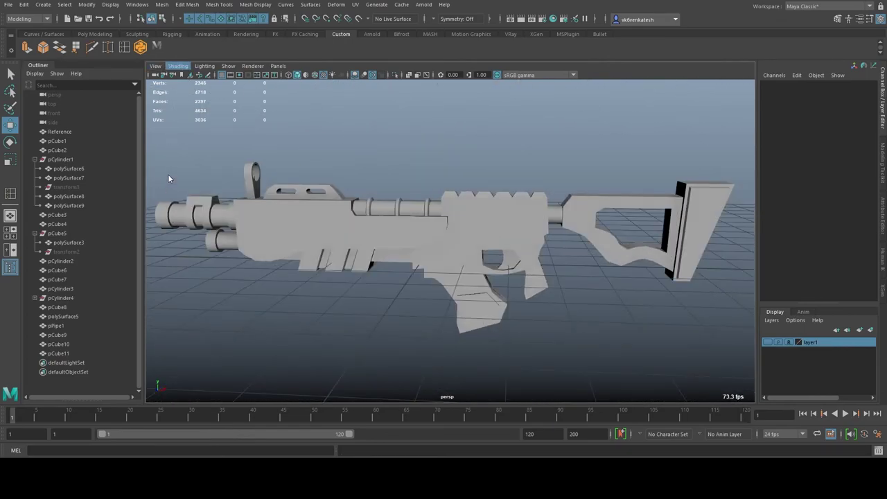
key(4)
key(5)
mouse_move(436, 261)
alt+mouse_down()
mouse_move(474, 245)
mouse_move(421, 233)
mouse_move(508, 253)
mouse_move(467, 263)
alt+mouse_up()
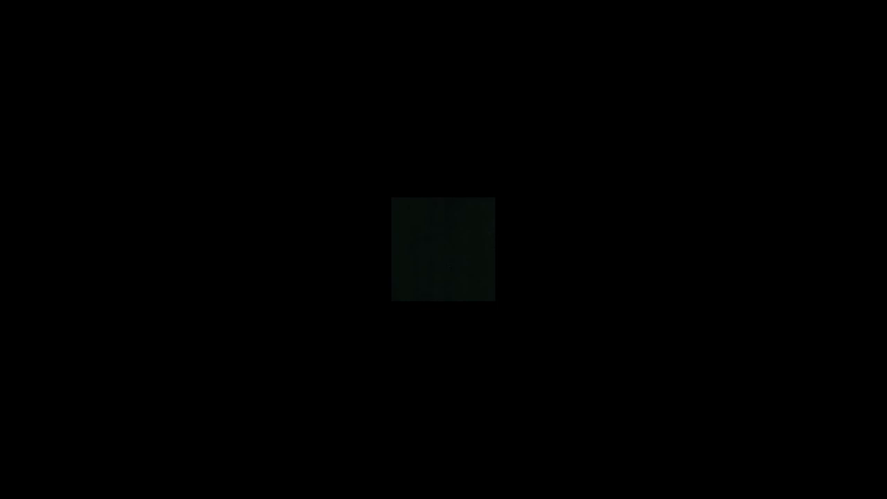